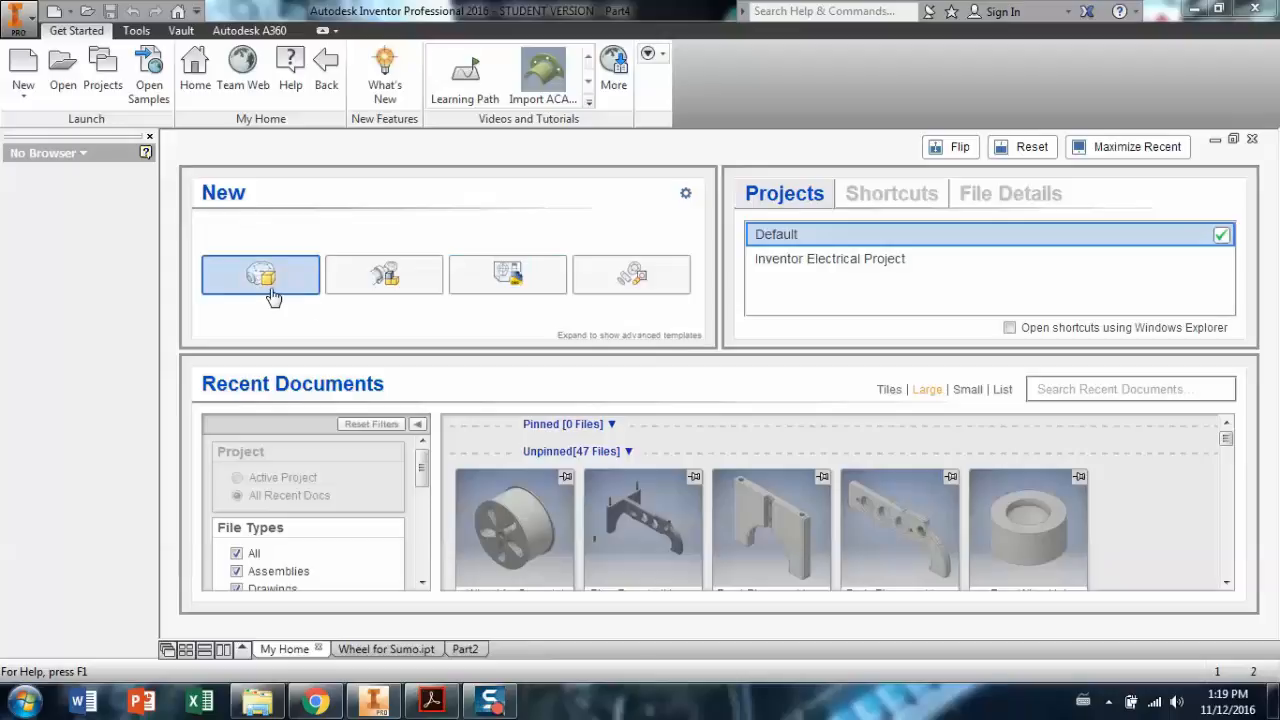
Create a new part file, Part5, from the New Part template on My Home.
left_click(266, 285)
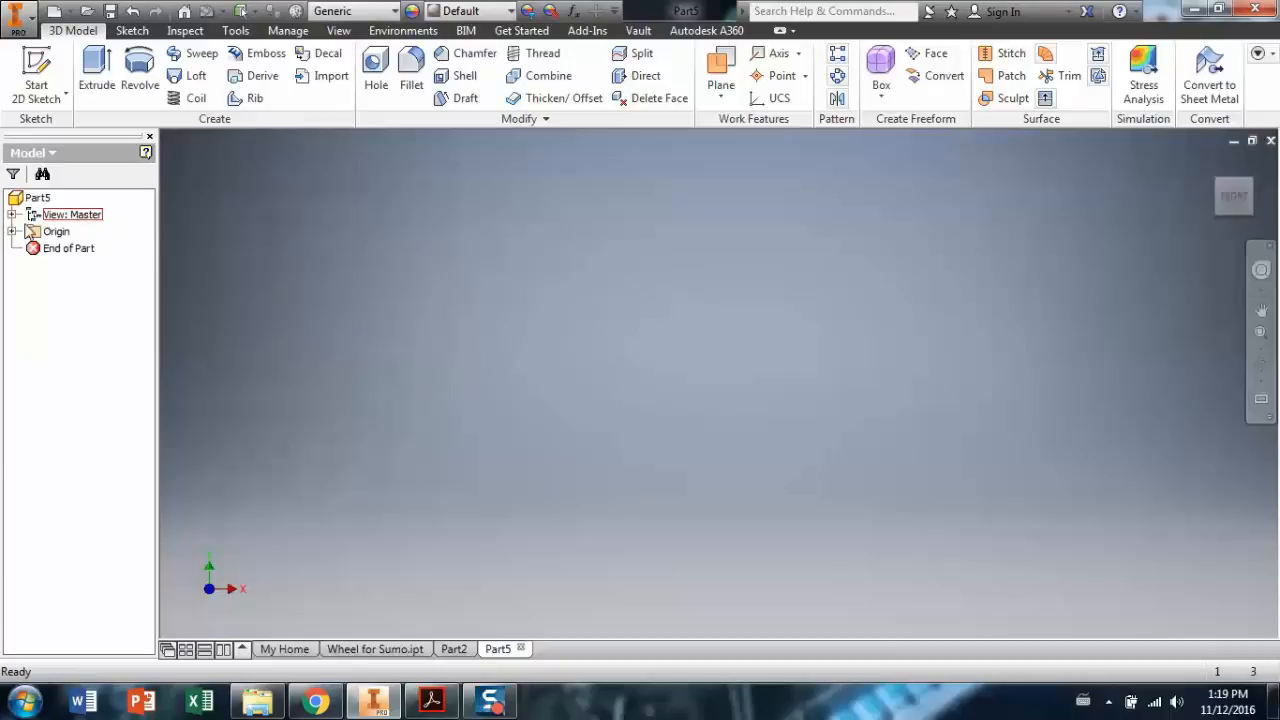
Make the YZ, XZ and XY origin planes visible.
left_click(12, 232)
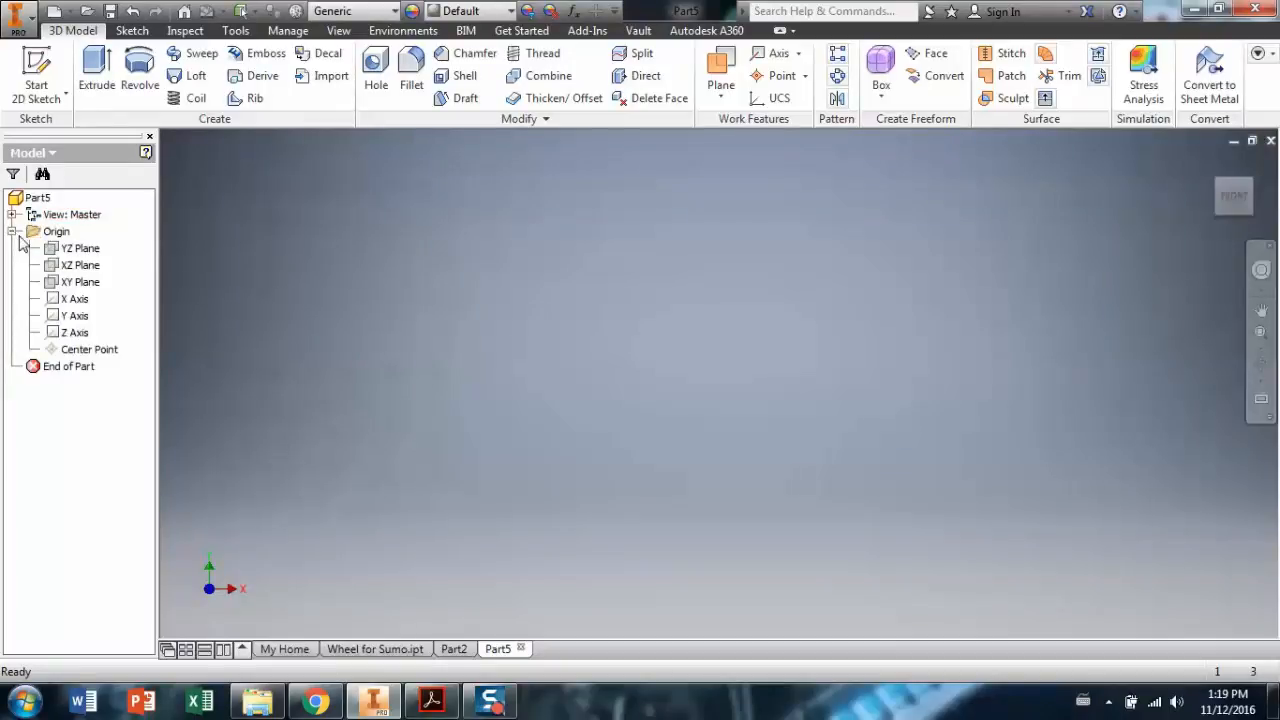
right_click(64, 248)
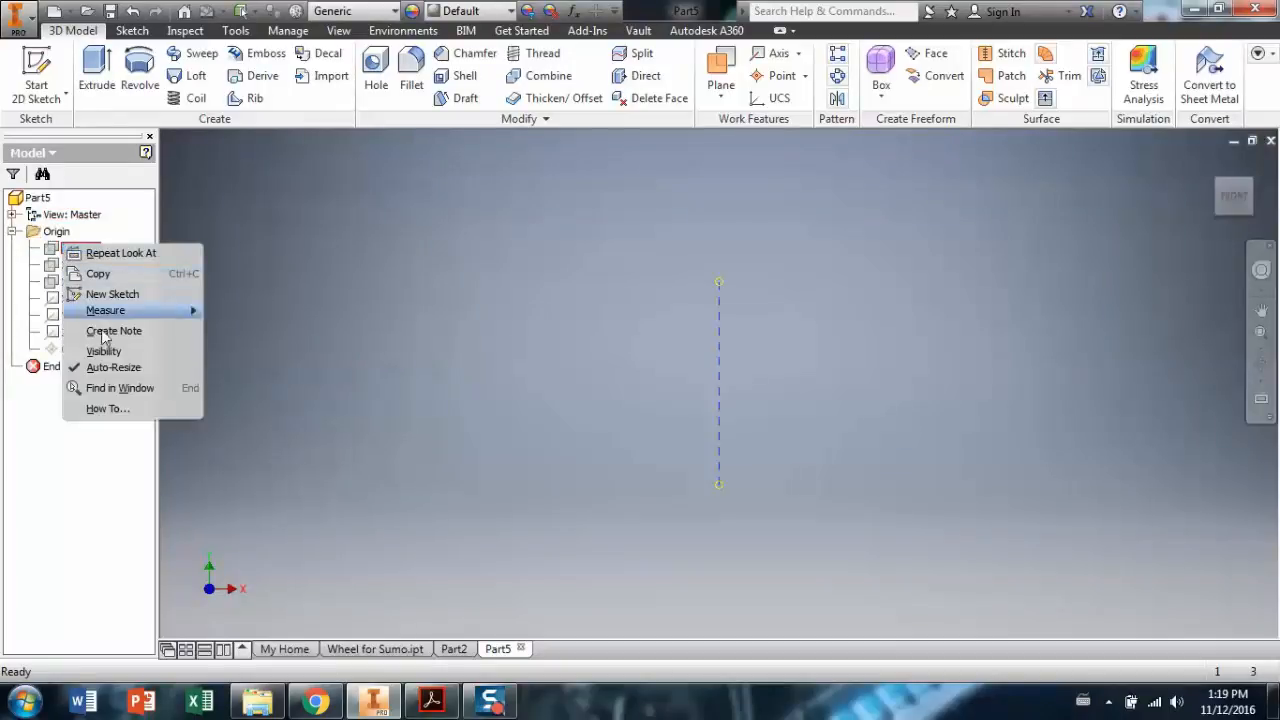
left_click(103, 351)
right_click(76, 266)
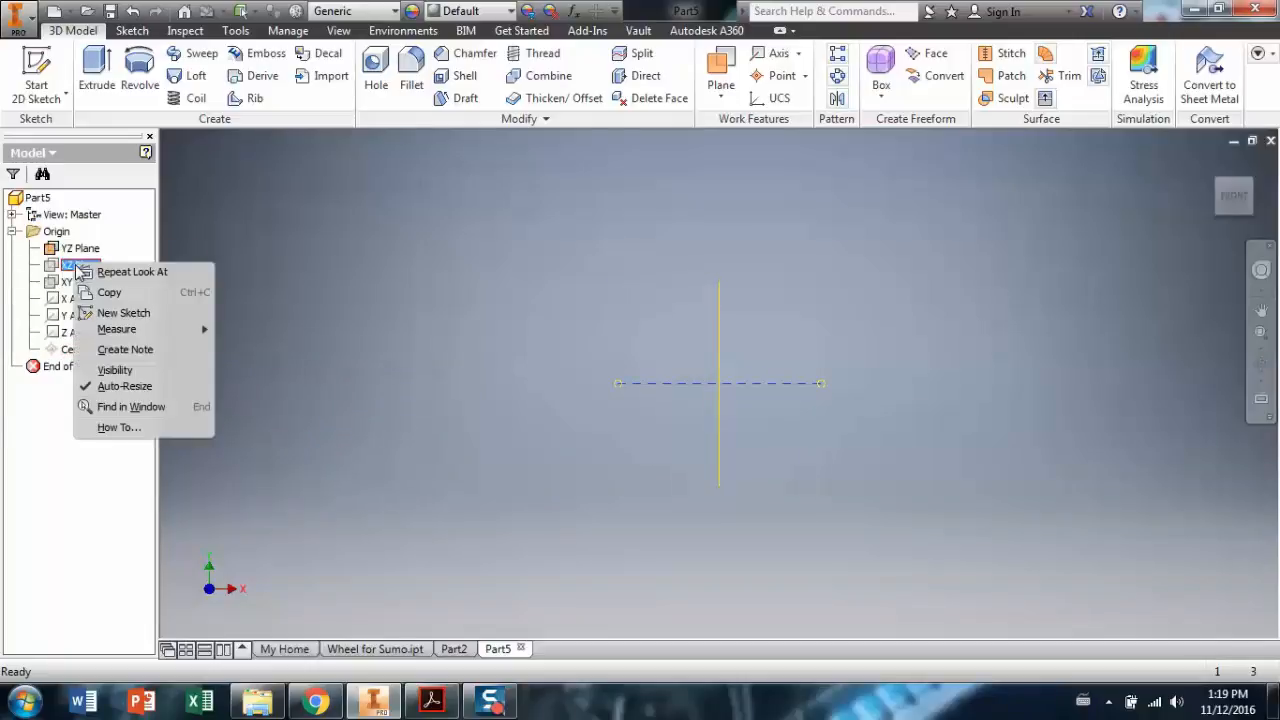
left_click(121, 370)
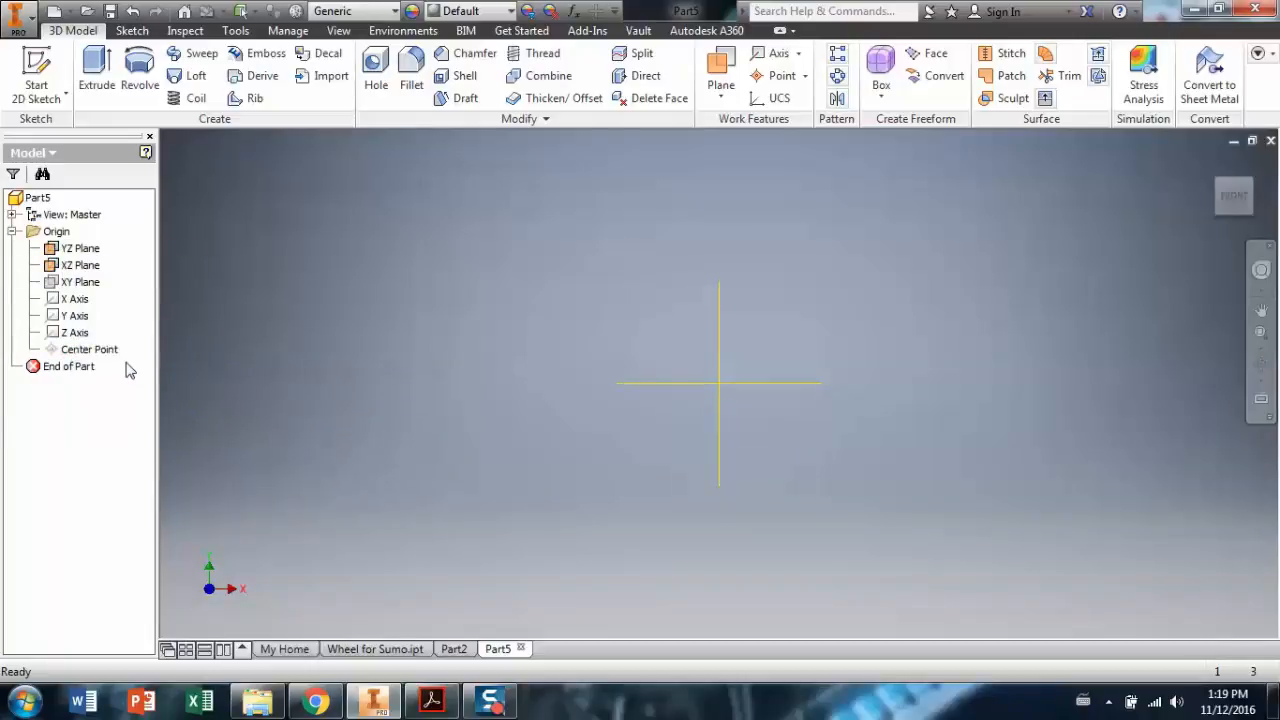
right_click(78, 282)
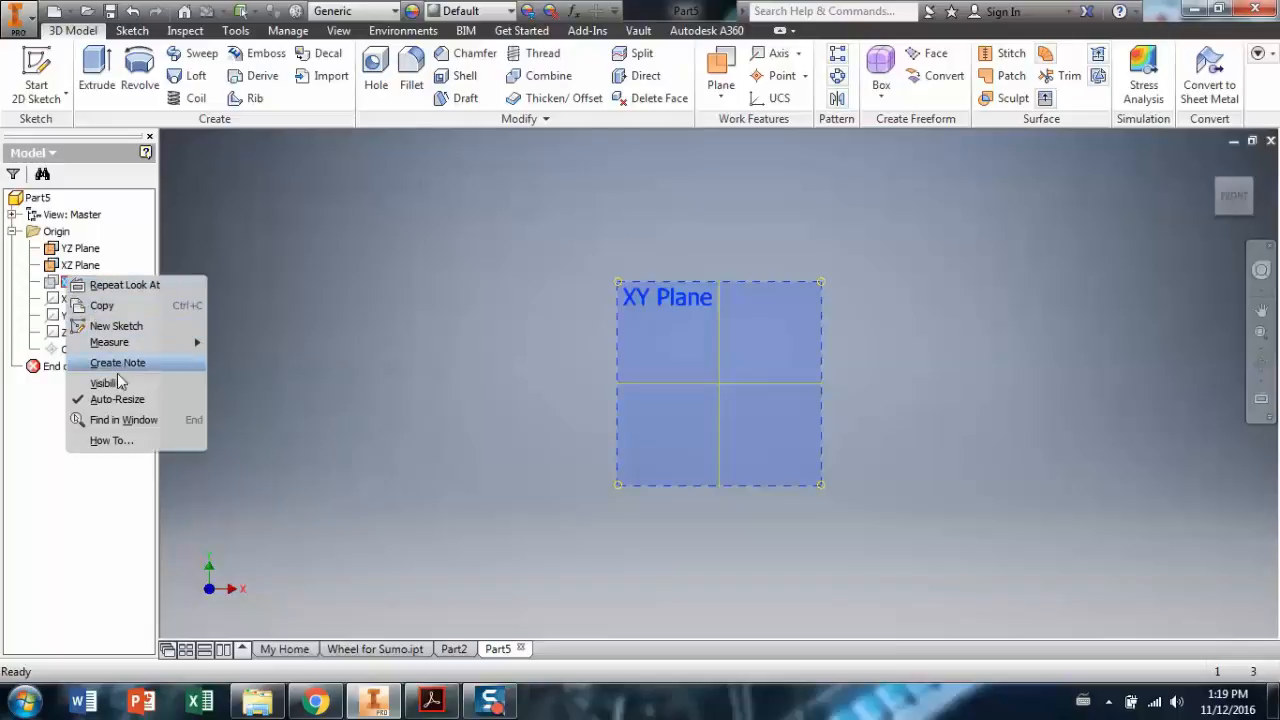
left_click(117, 385)
Make the X, Y and Z origin axes visible and orbit to see them in 3D.
right_click(78, 300)
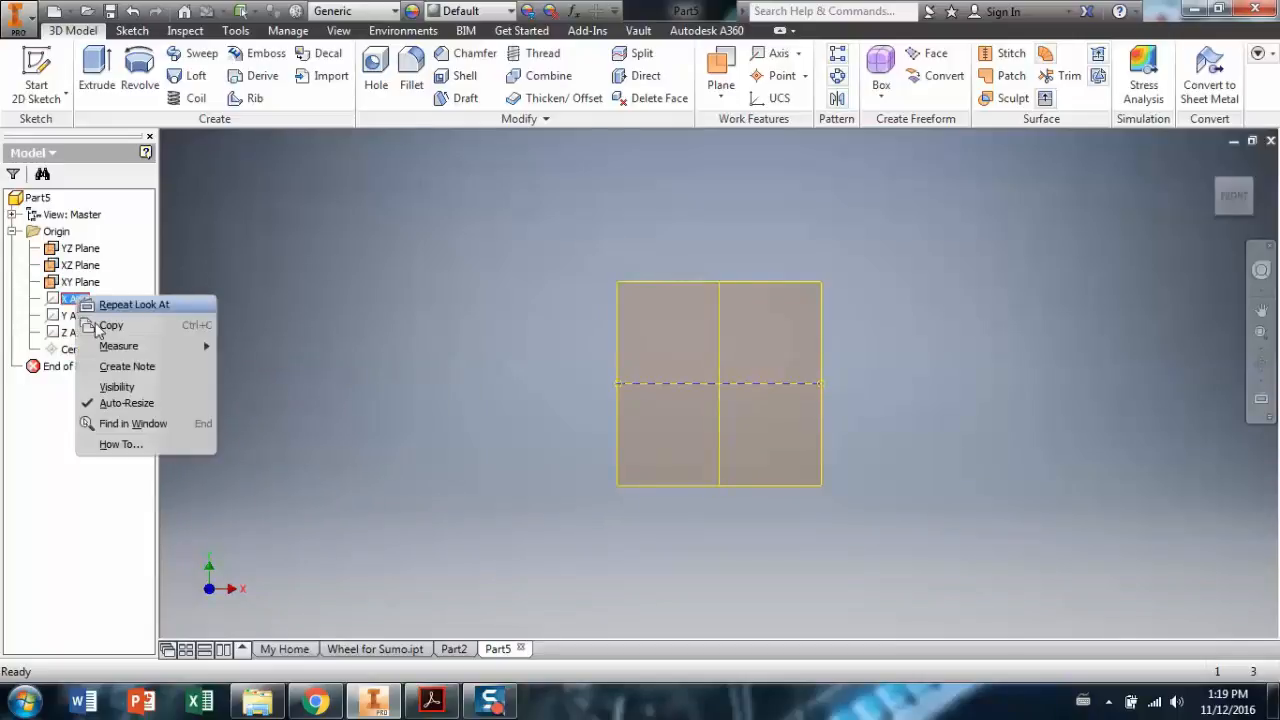
left_click(115, 381)
right_click(88, 317)
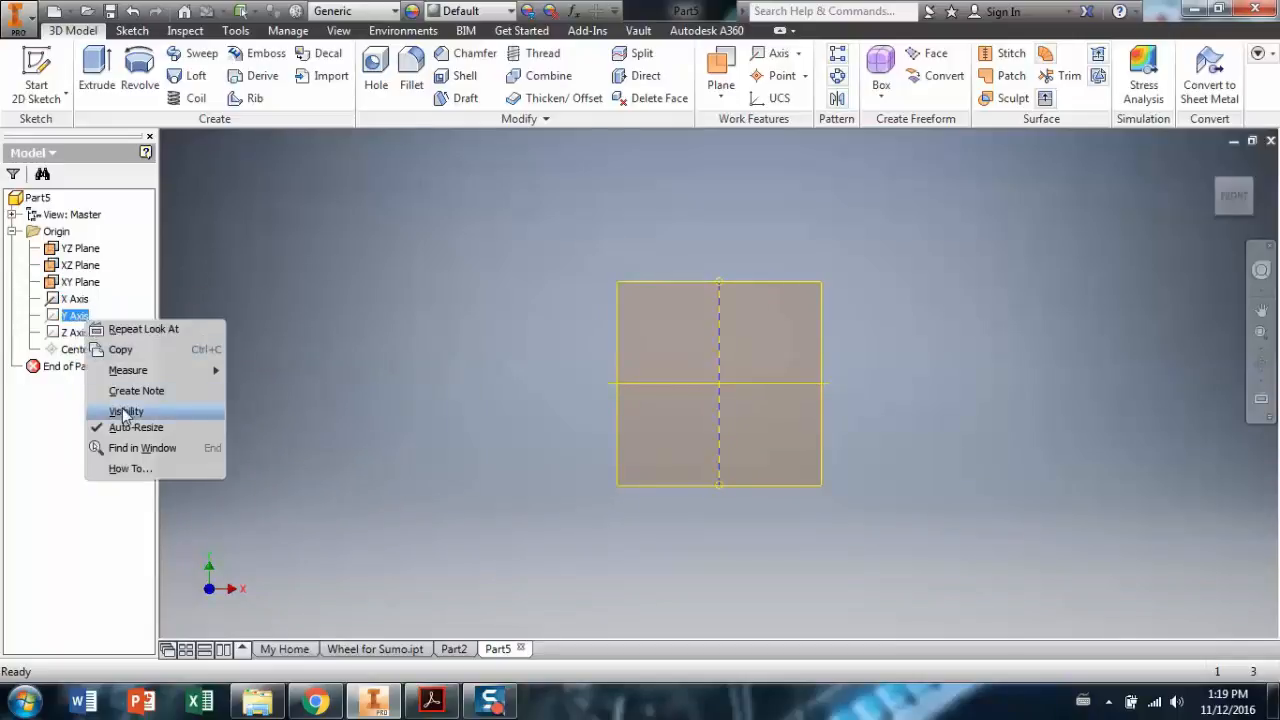
left_click(122, 411)
right_click(75, 335)
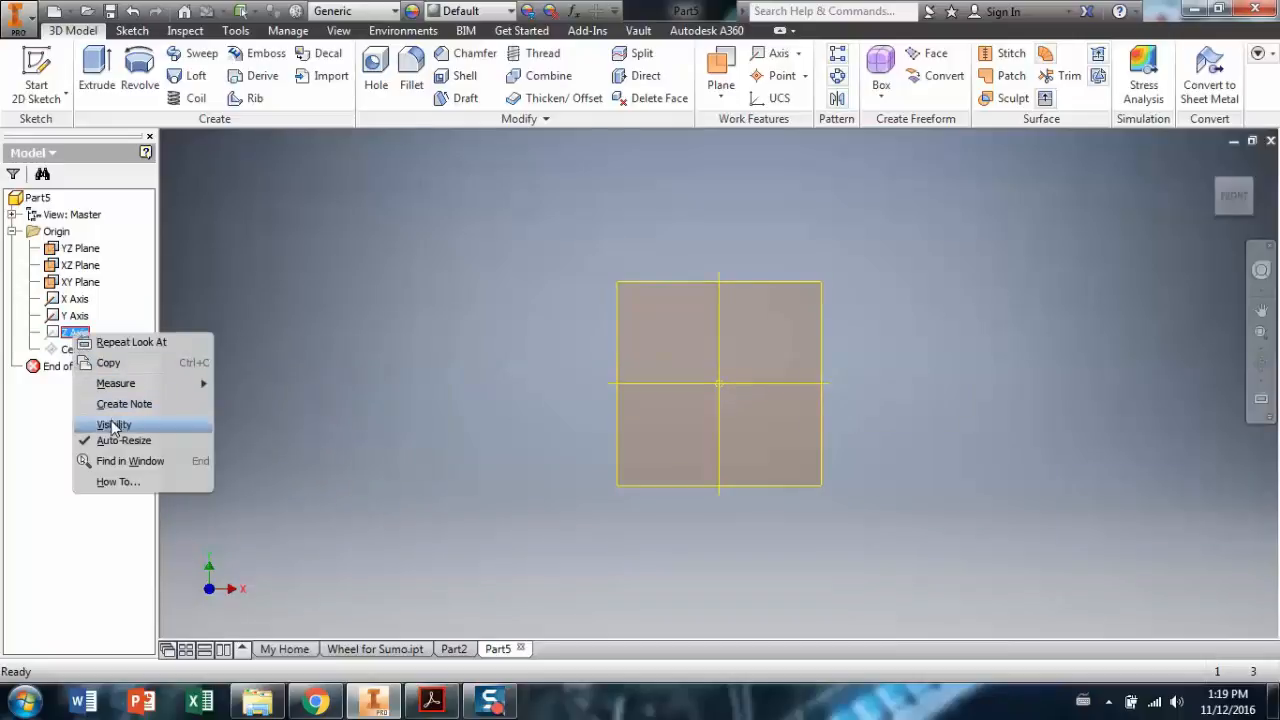
left_click(107, 427)
left_click(1262, 370)
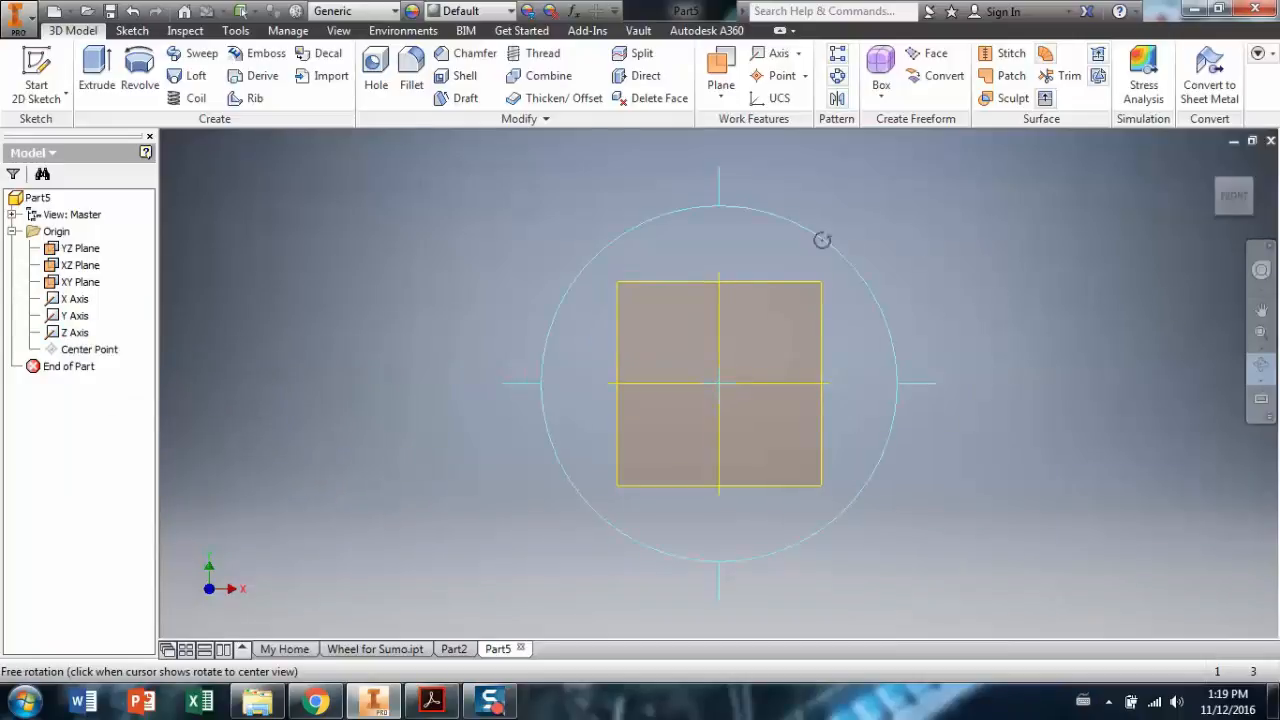
left_click_drag(777, 266, 683, 291)
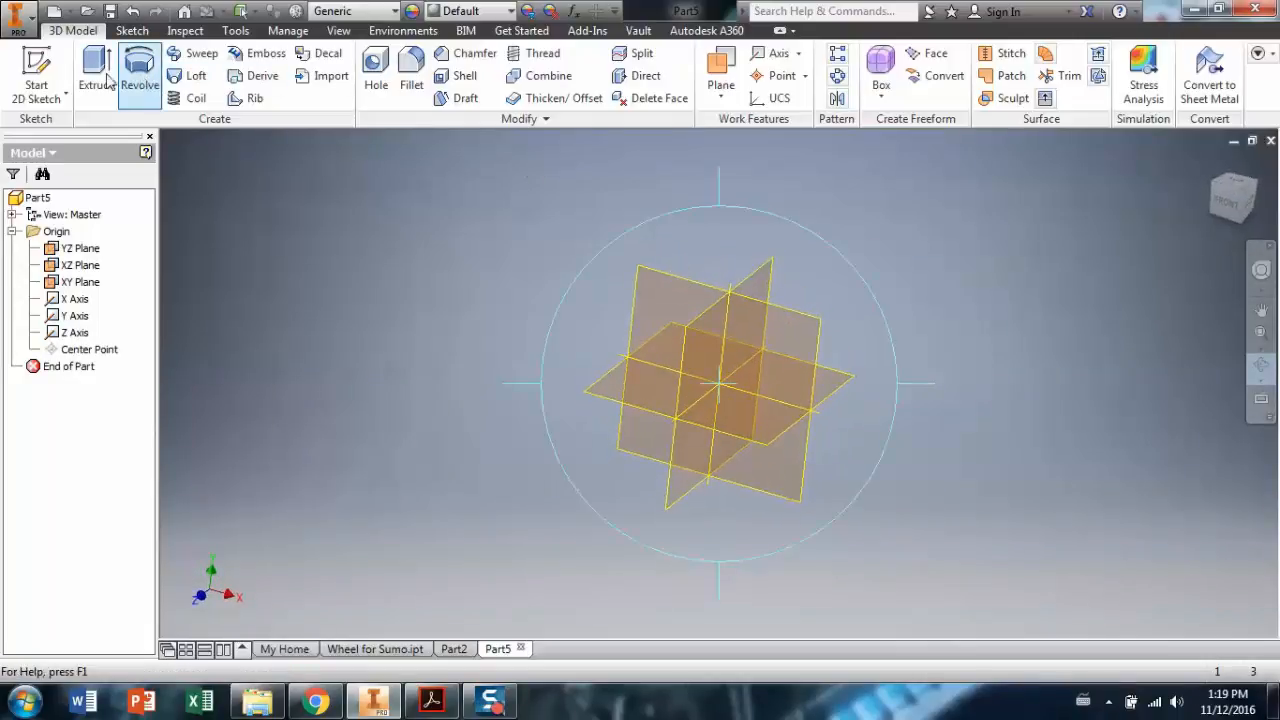
On the XY Plane, sketch a circle about 0.737 in across centred on the origin.
left_click(45, 68)
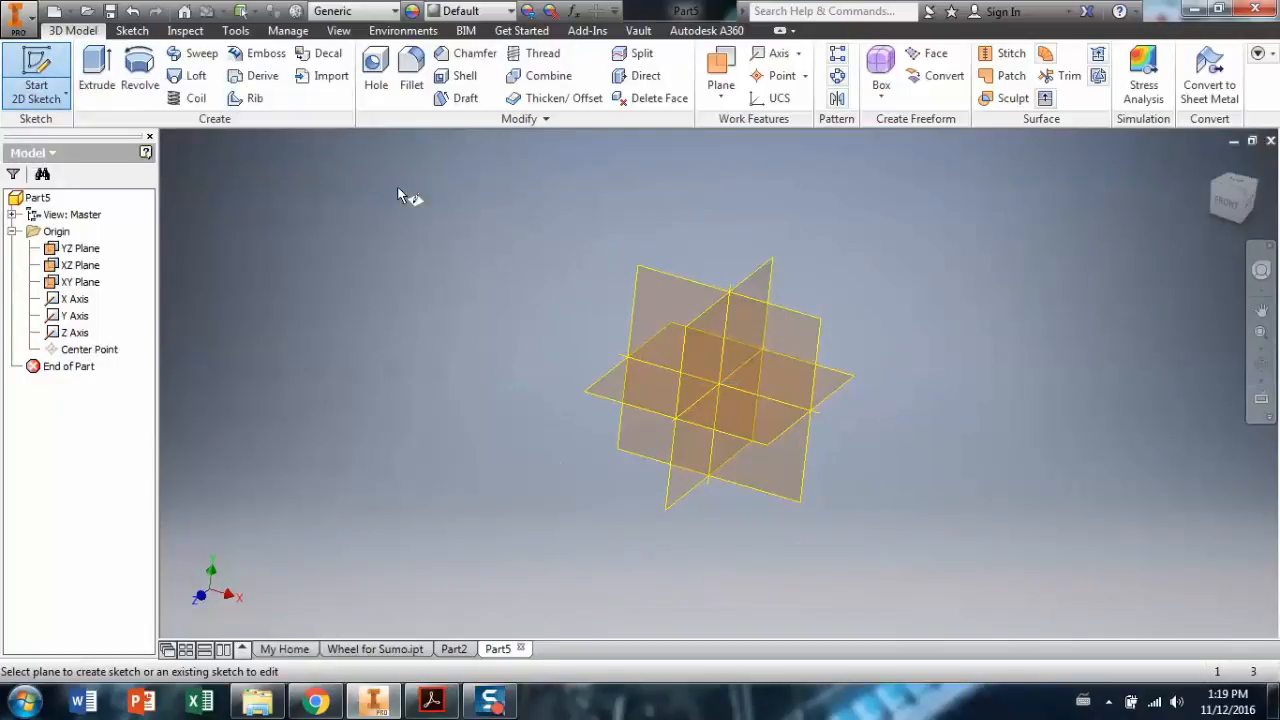
left_click(670, 280)
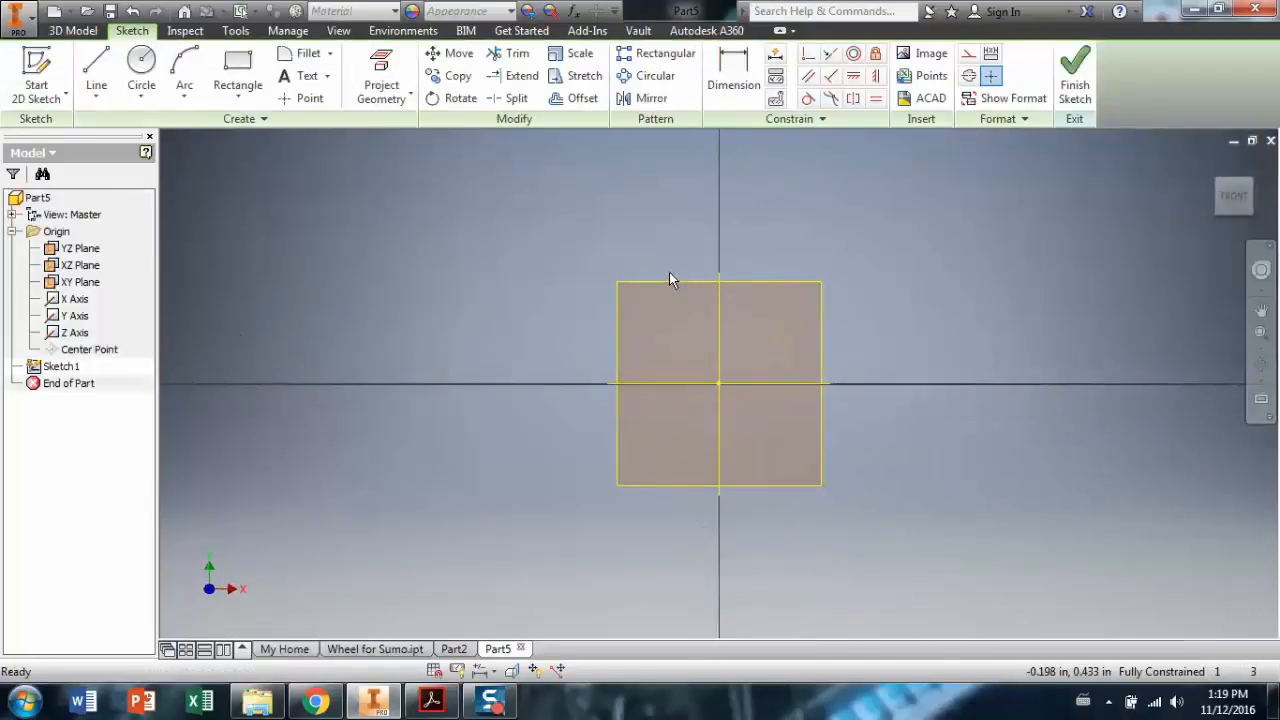
left_click(141, 68)
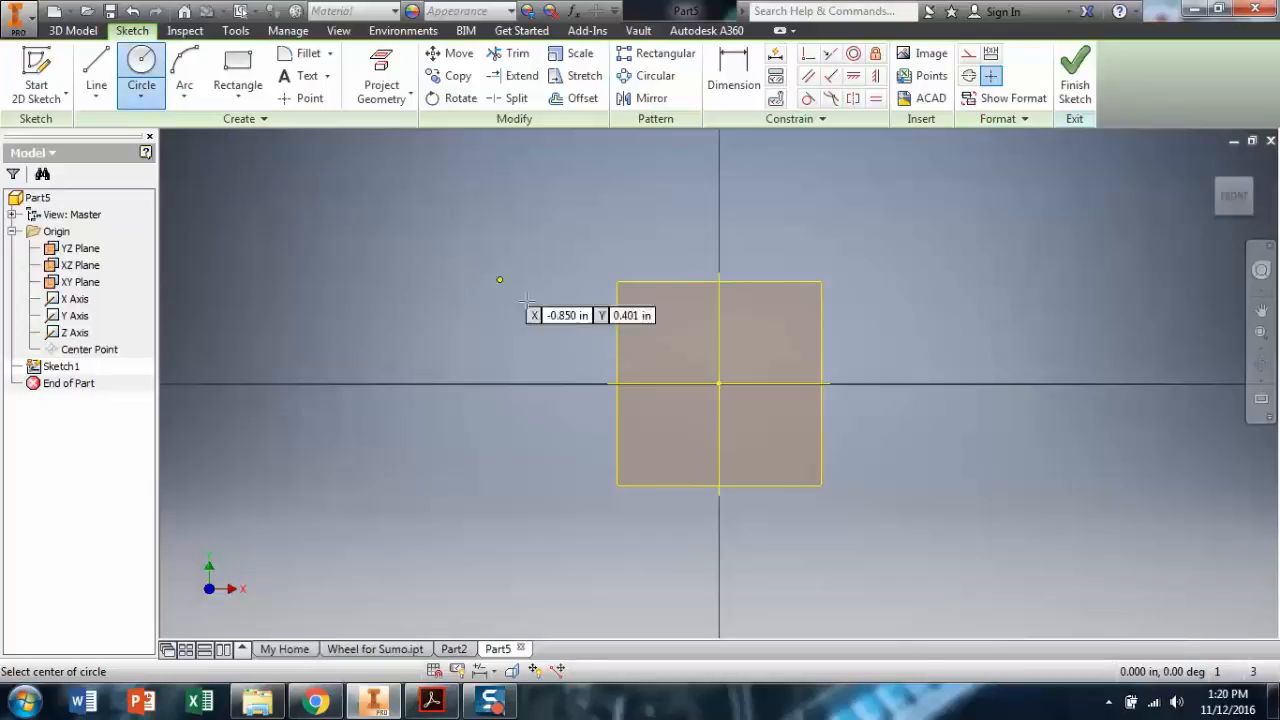
left_click(718, 383)
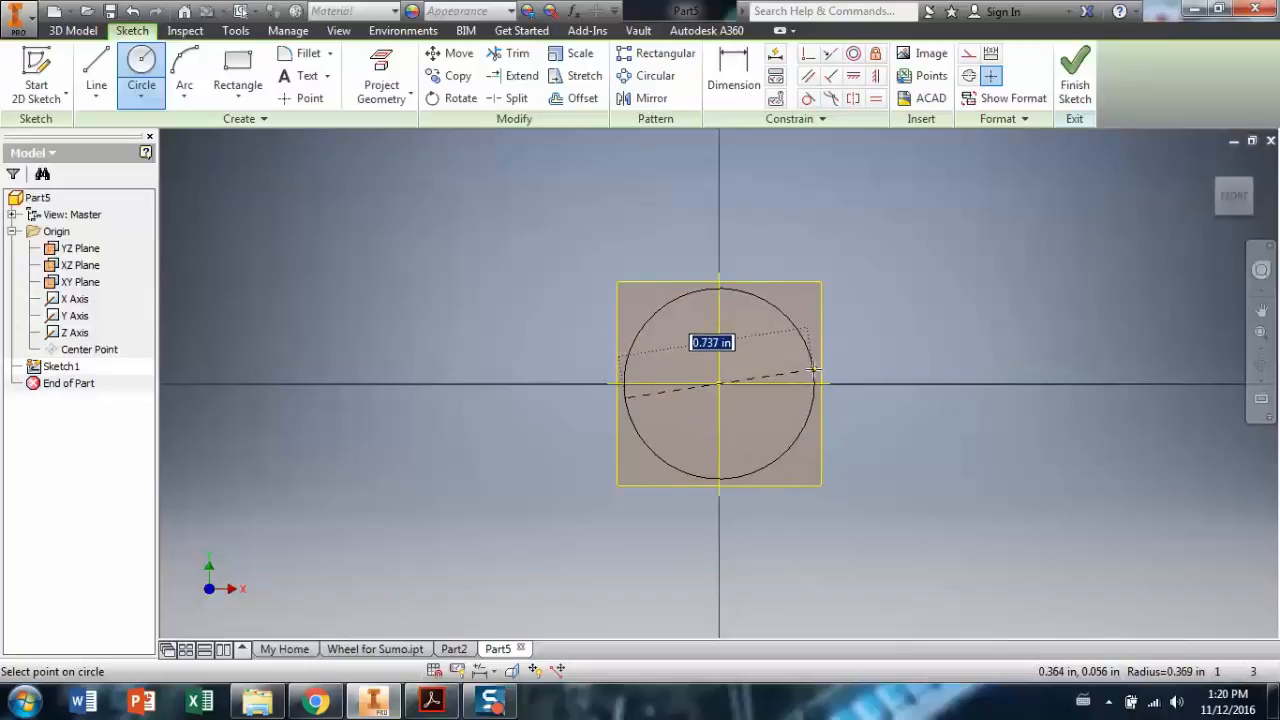
left_click(806, 342)
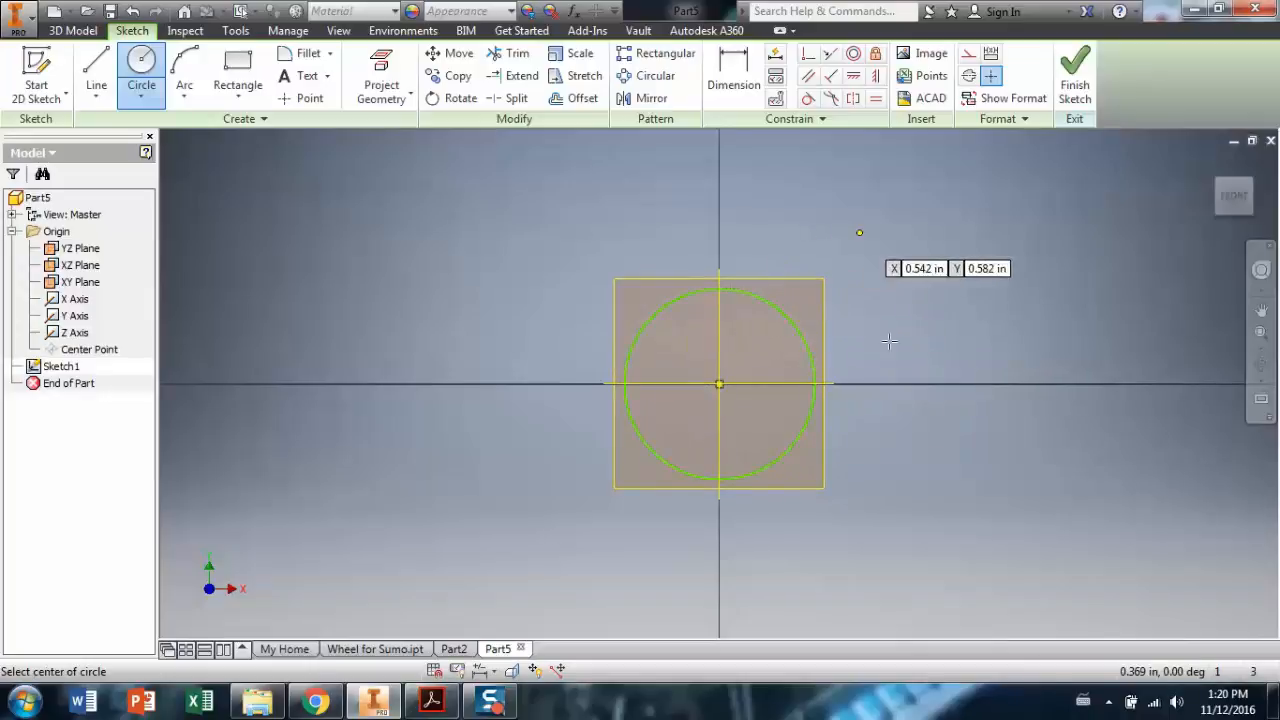
left_click(1073, 84)
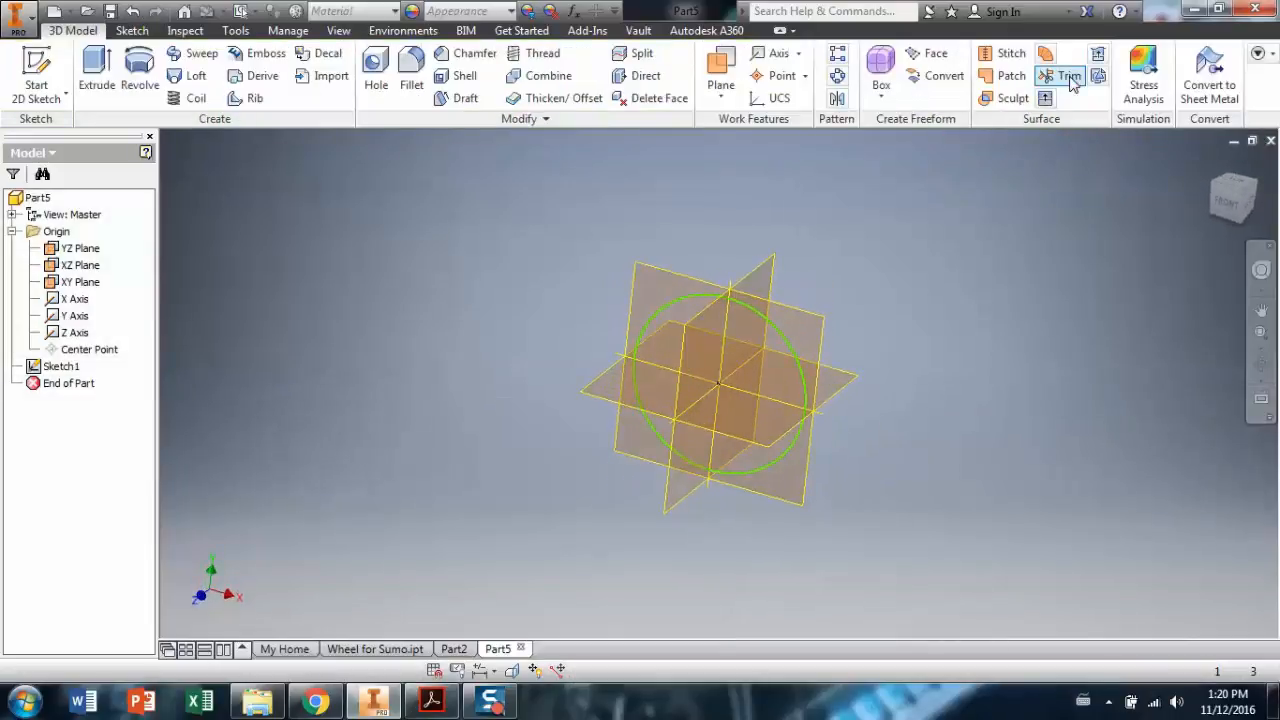
Extrude the circle 0.75 in with Symmetric direction into a solid cylinder.
left_click(1261, 365)
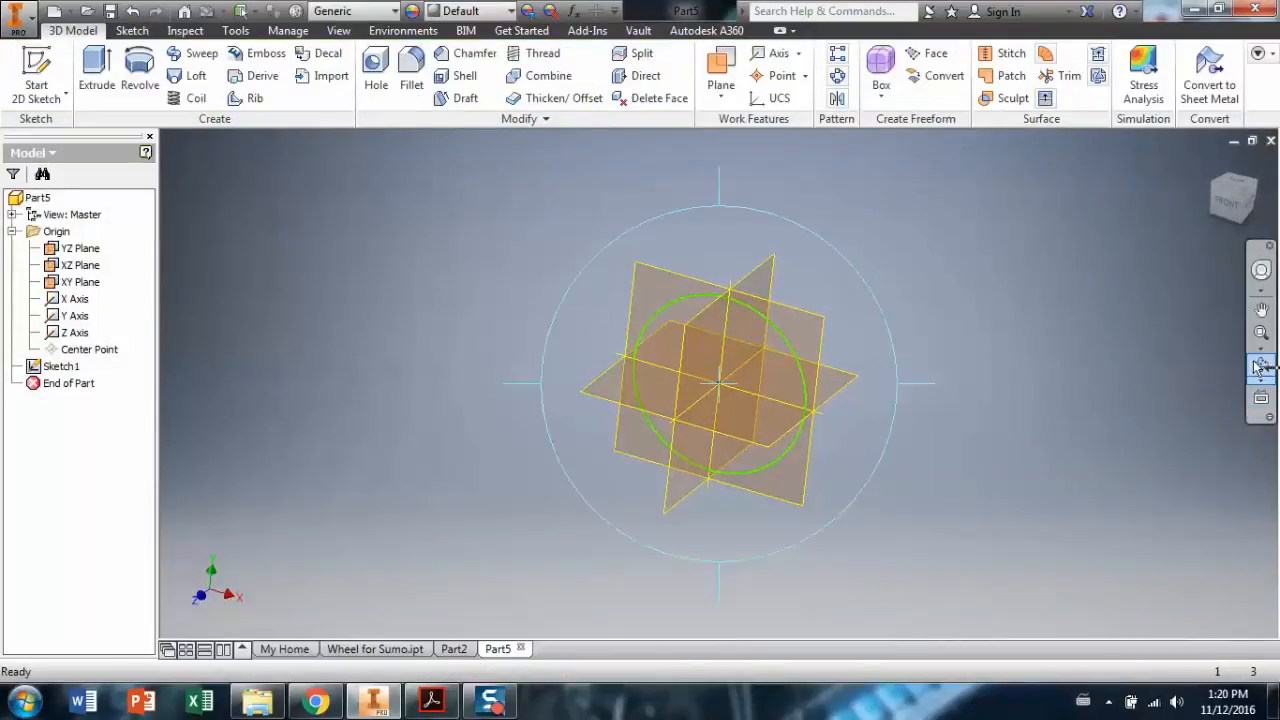
left_click_drag(858, 313, 814, 320)
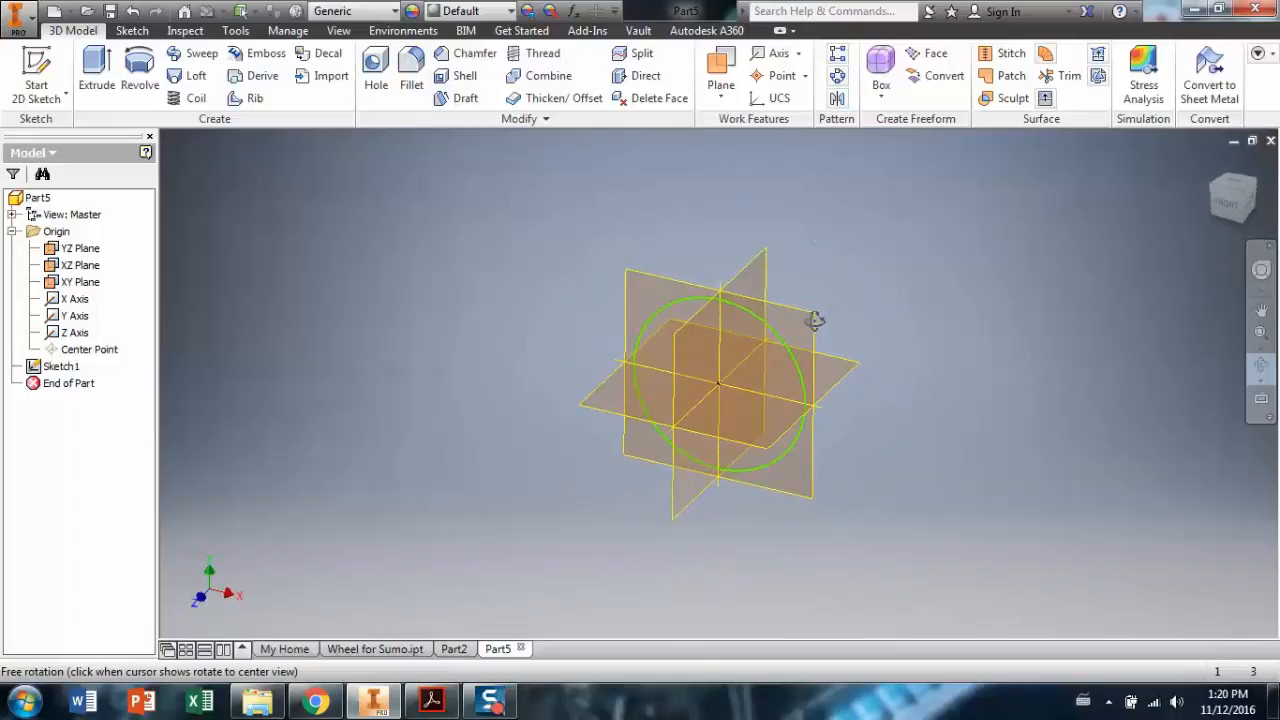
left_click(86, 64)
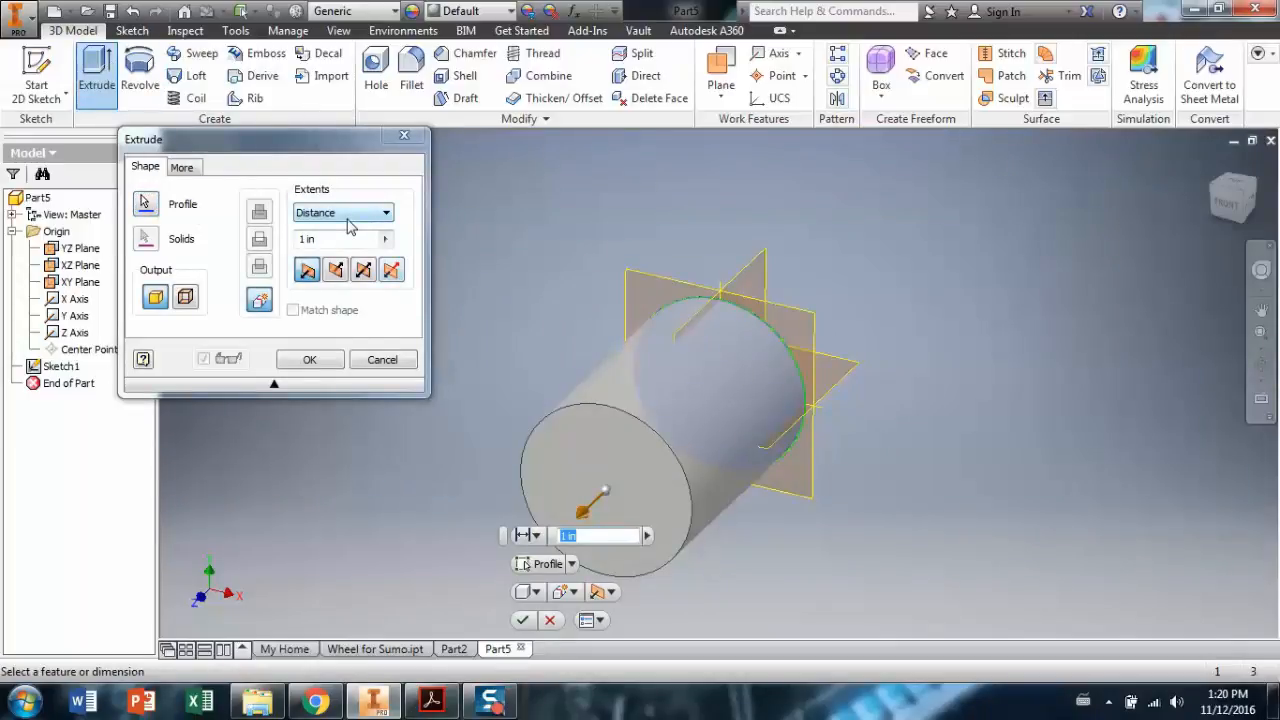
left_click(338, 244)
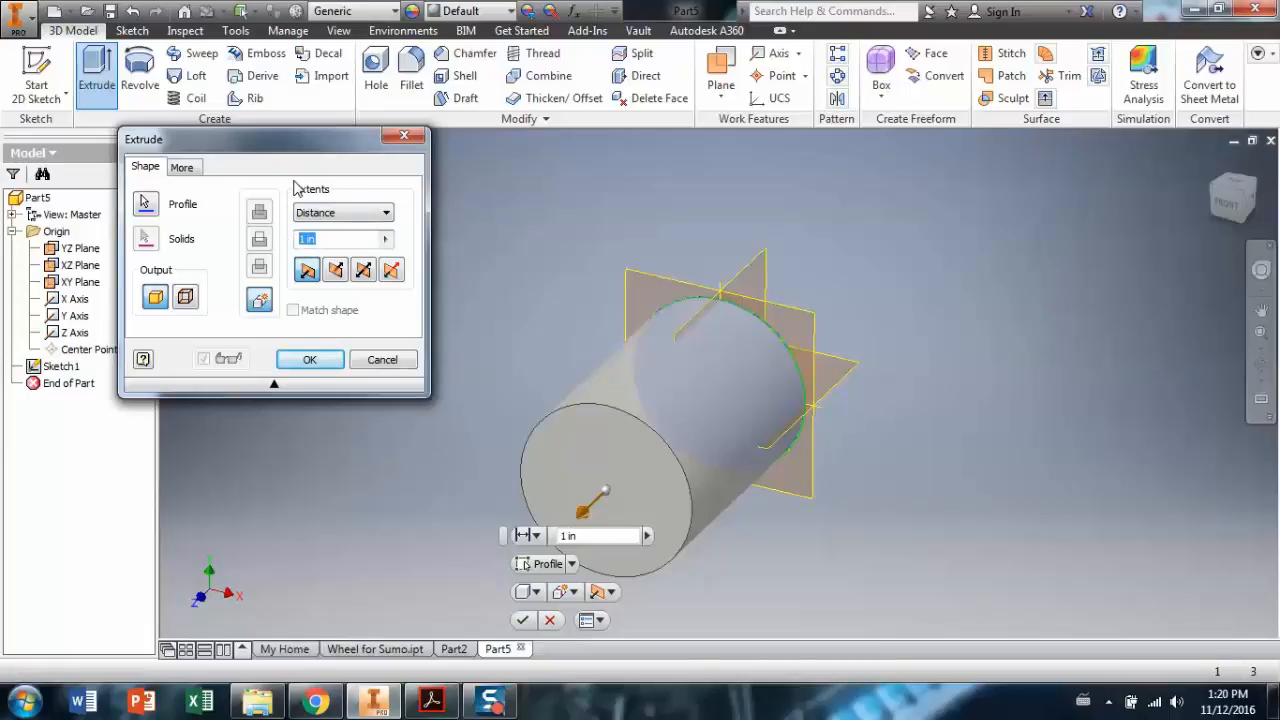
type(".75")
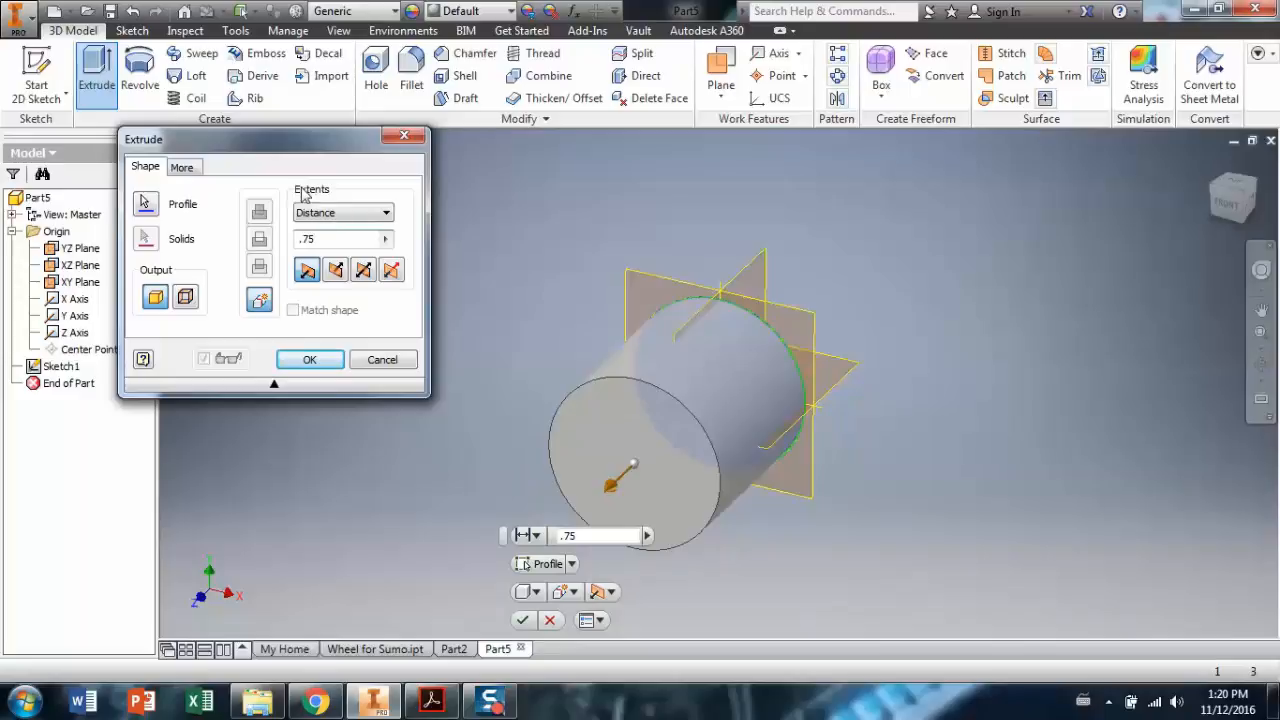
left_click(355, 279)
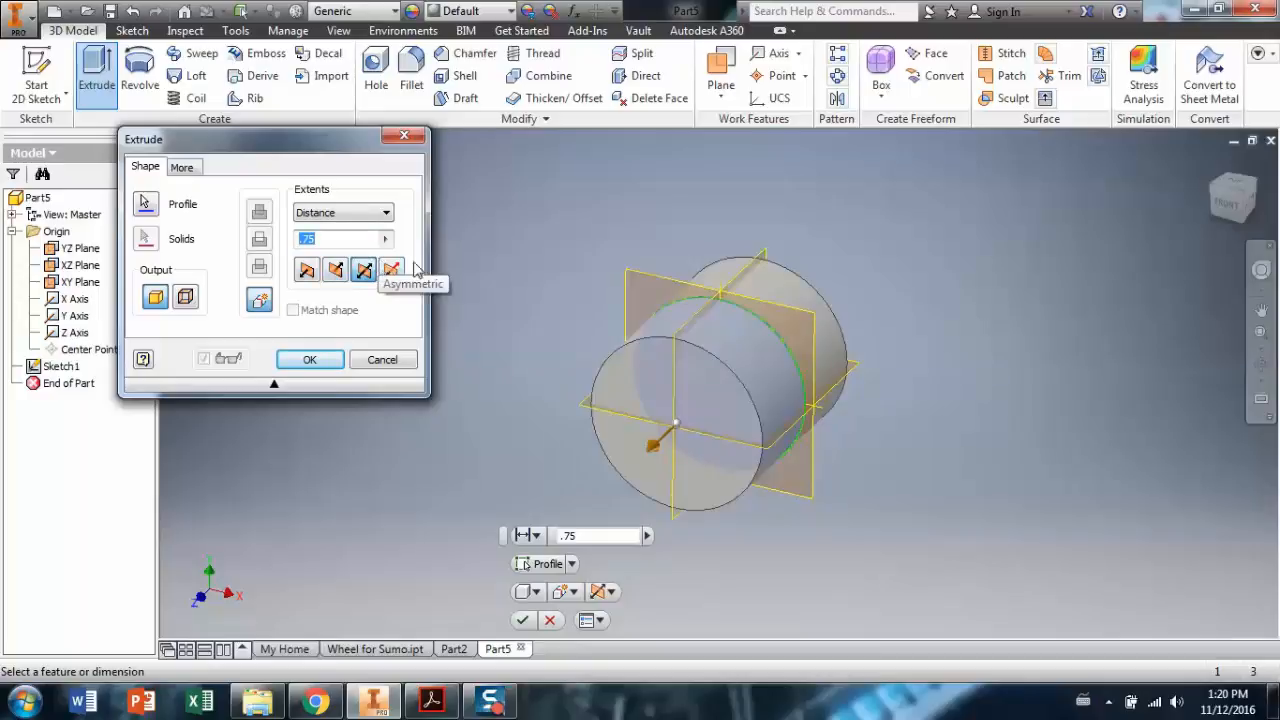
left_click(335, 271)
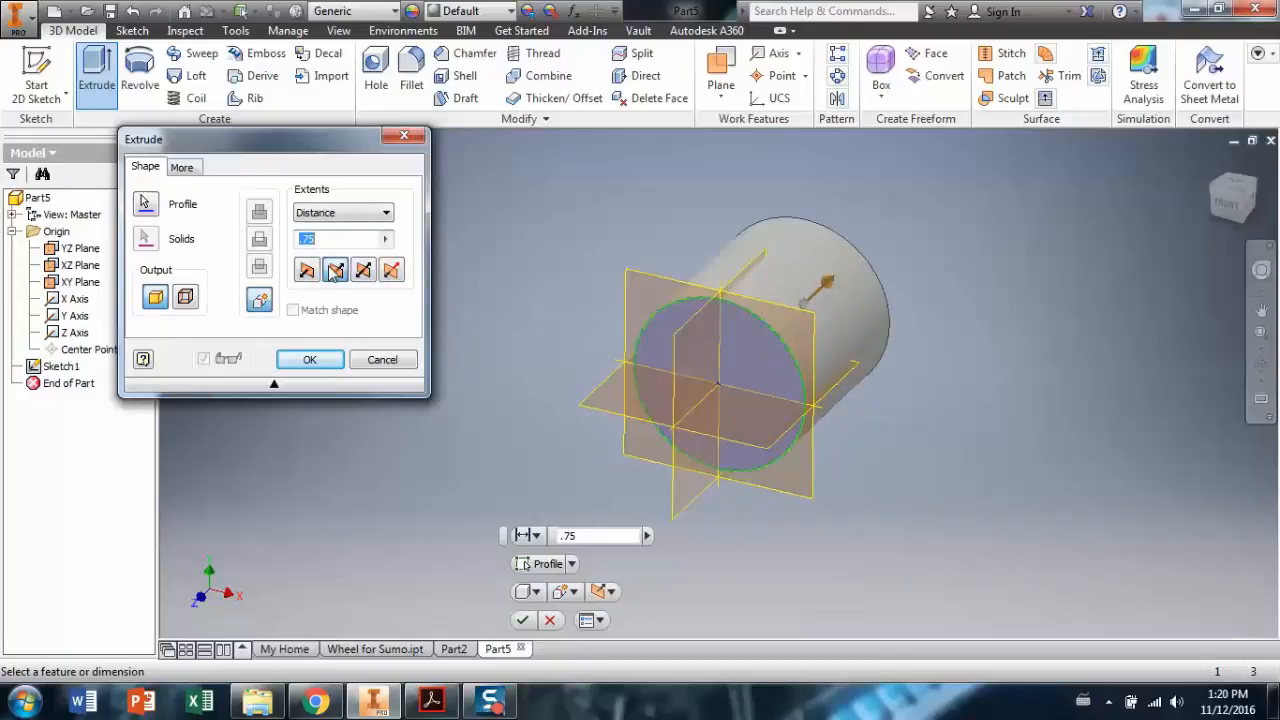
left_click(364, 272)
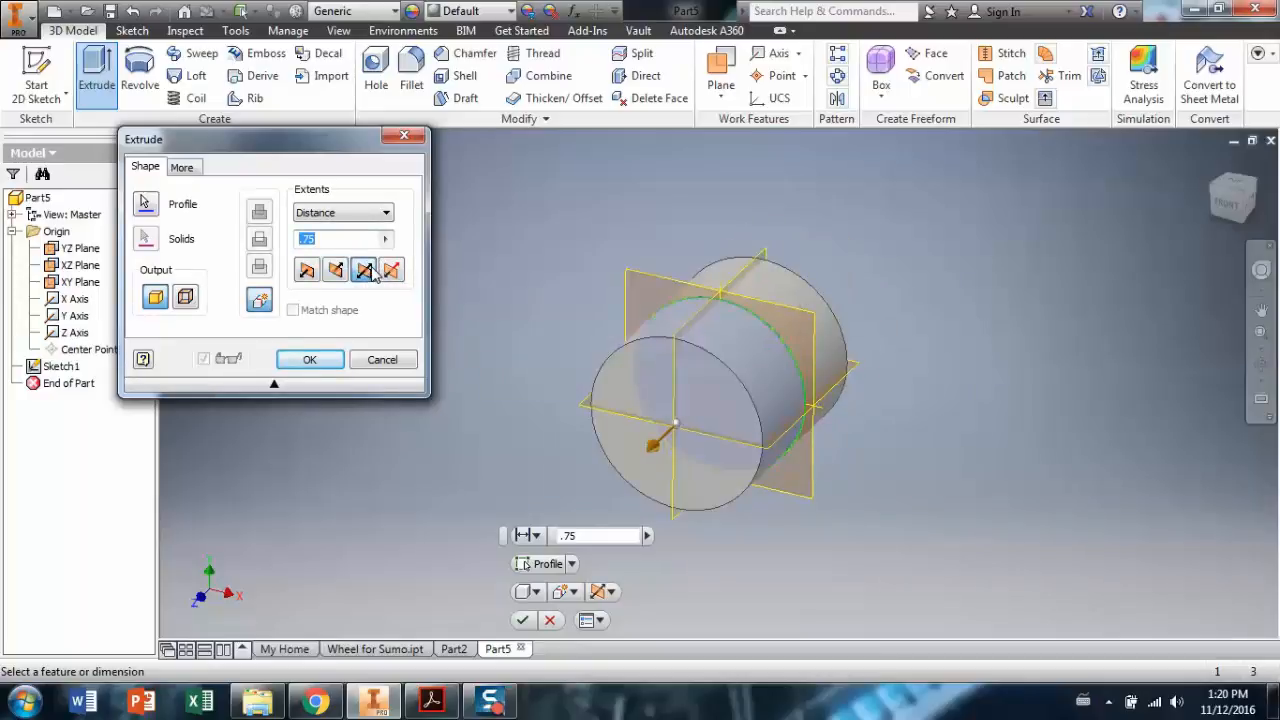
left_click(312, 360)
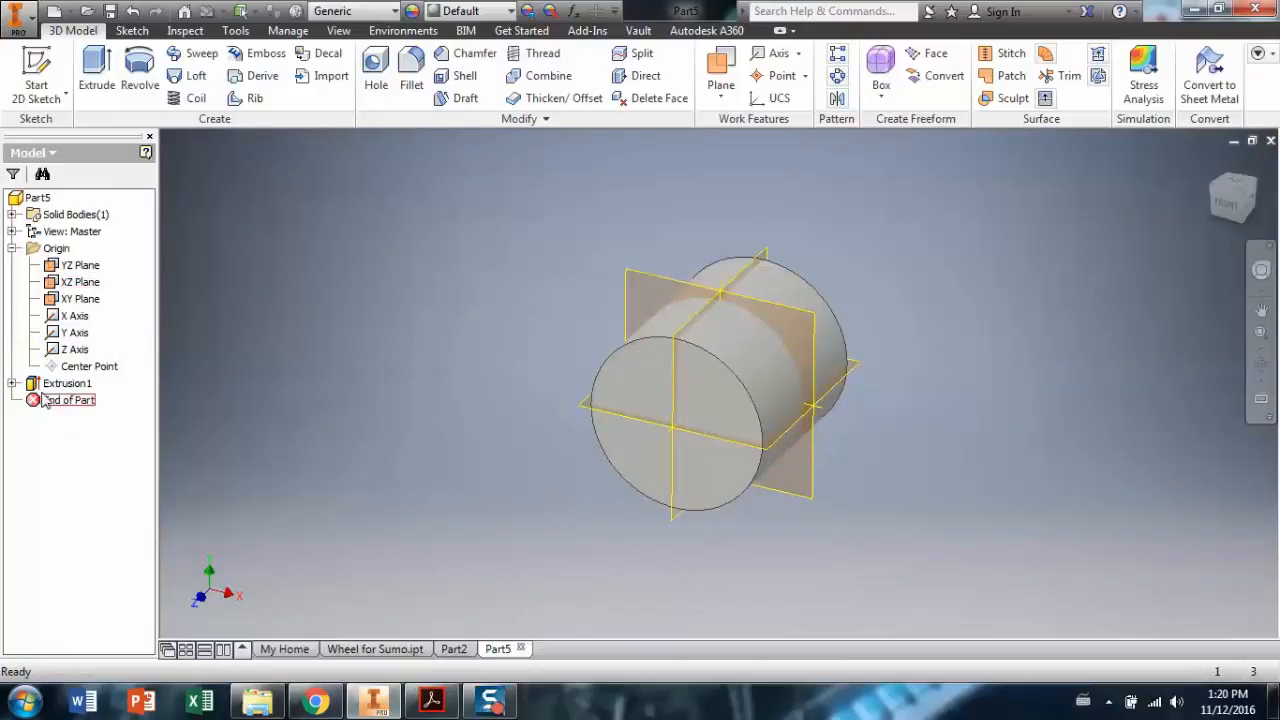
Edit Sketch1 and give the circle a 1.5 in diameter dimension.
left_click(12, 384)
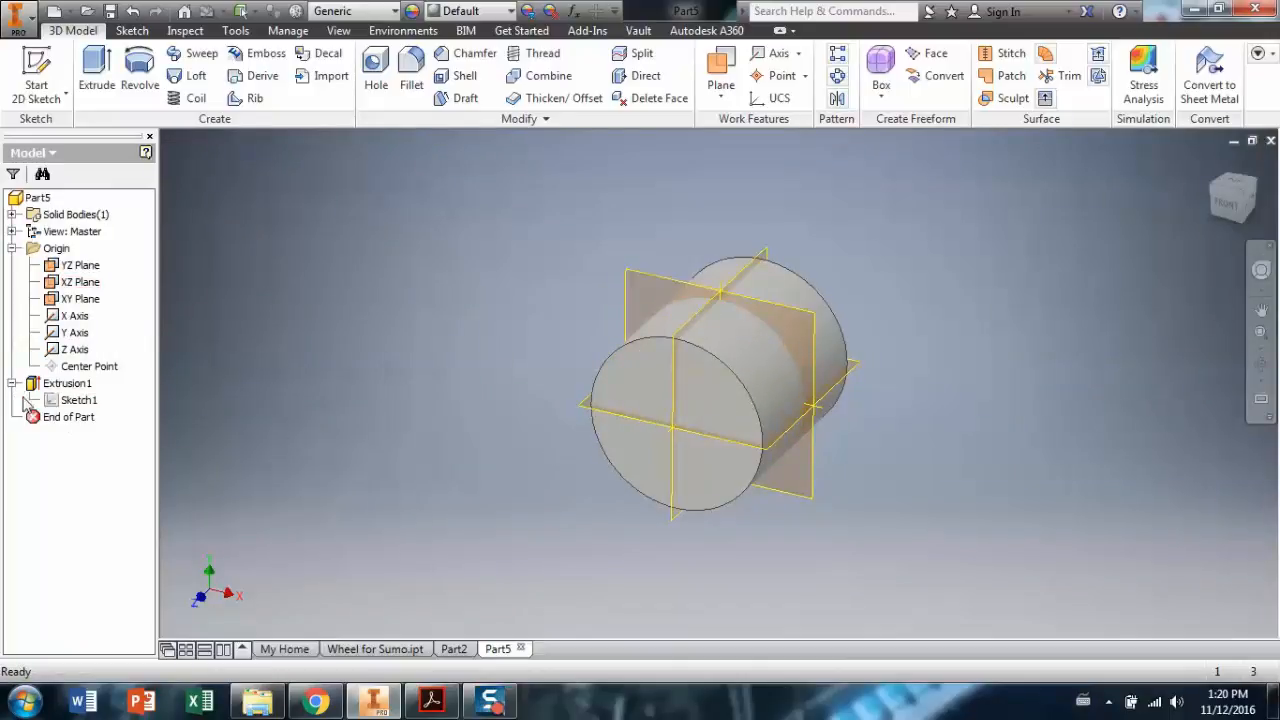
double_click(78, 400)
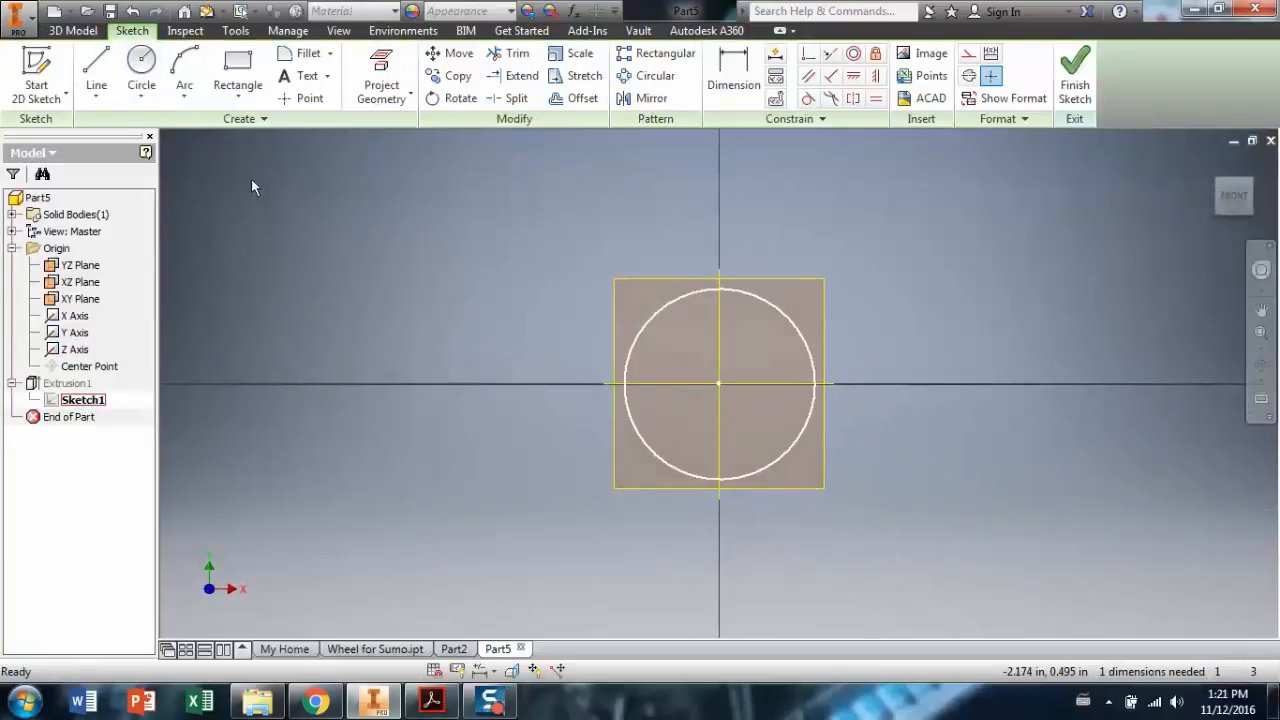
left_click(735, 80)
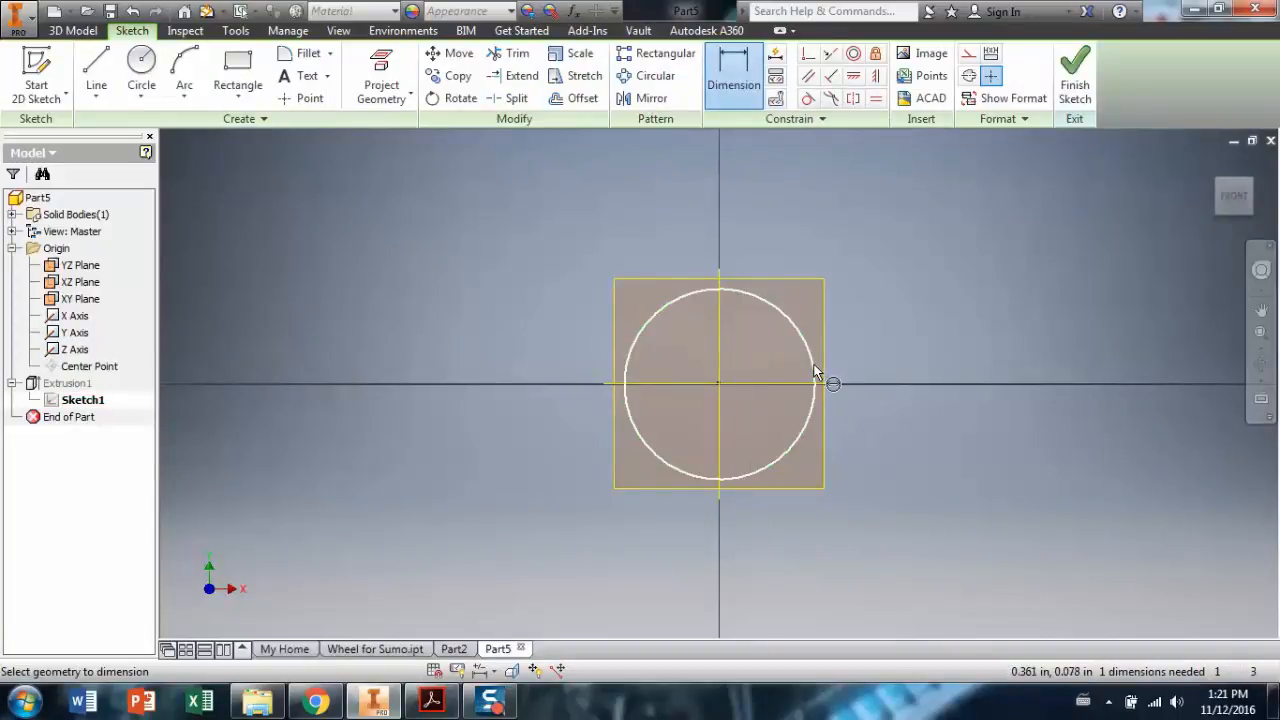
left_click(815, 372)
left_click(860, 244)
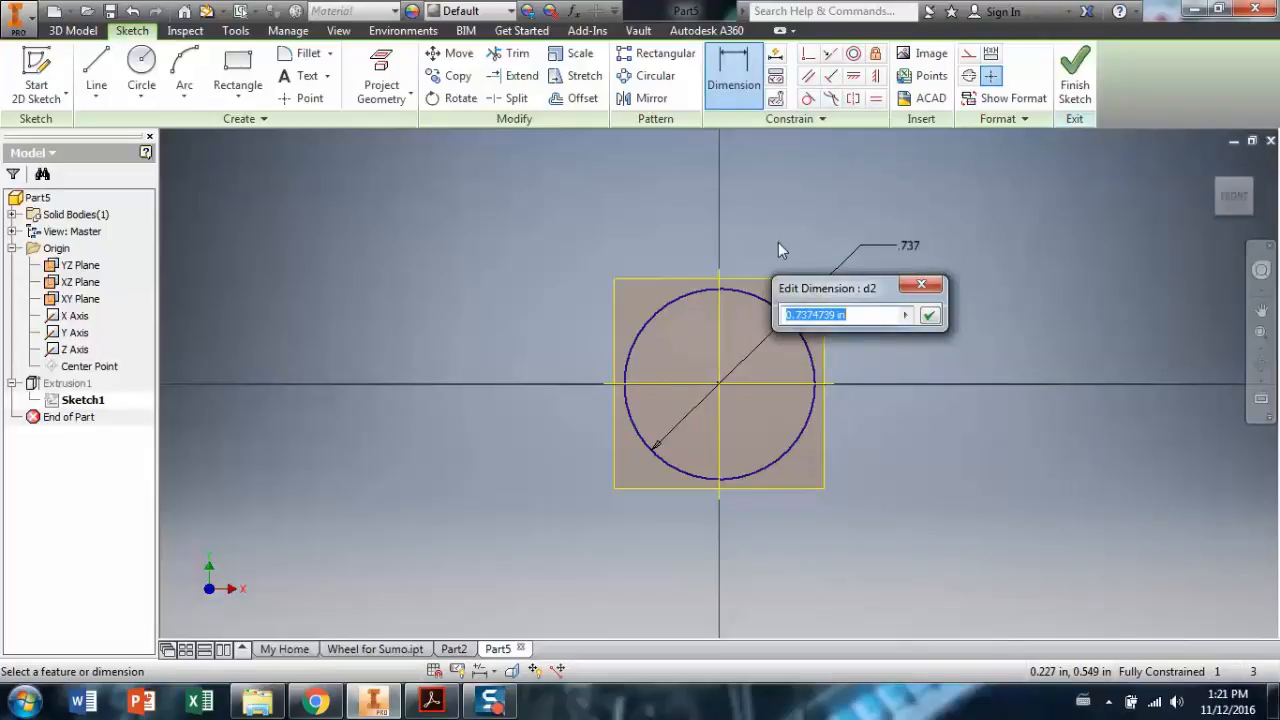
type("1.")
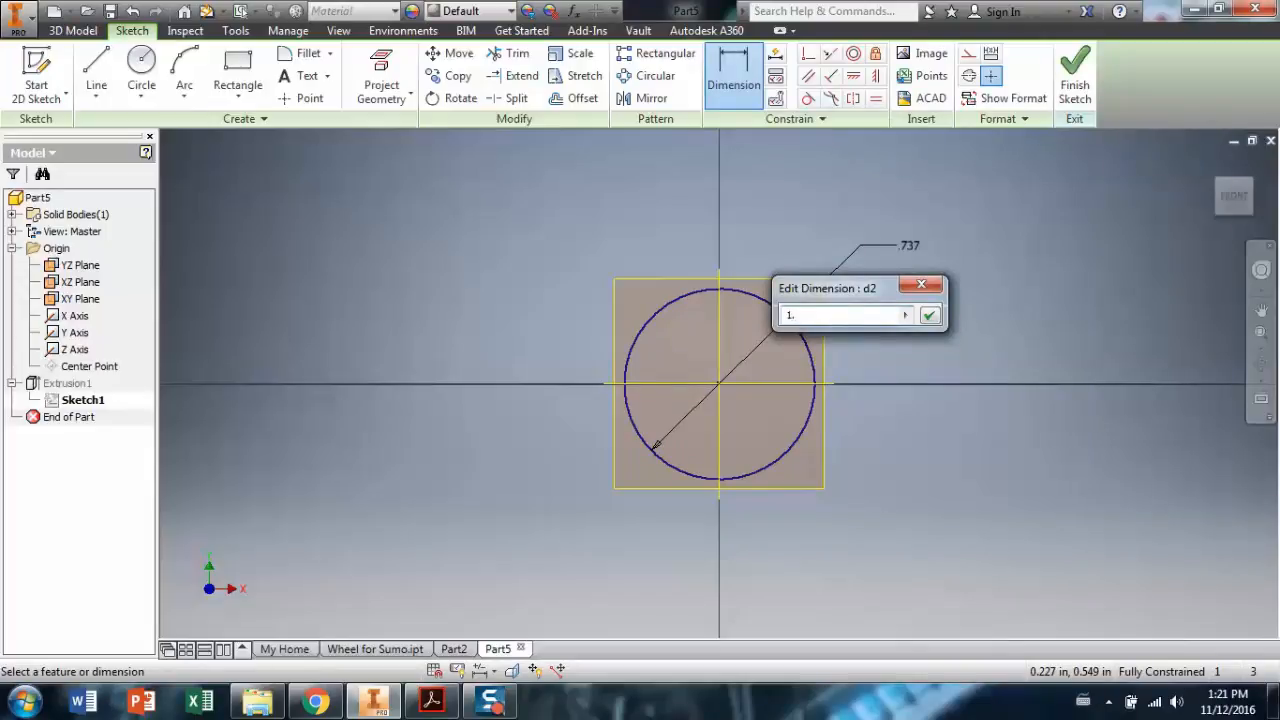
type("5")
key("Return")
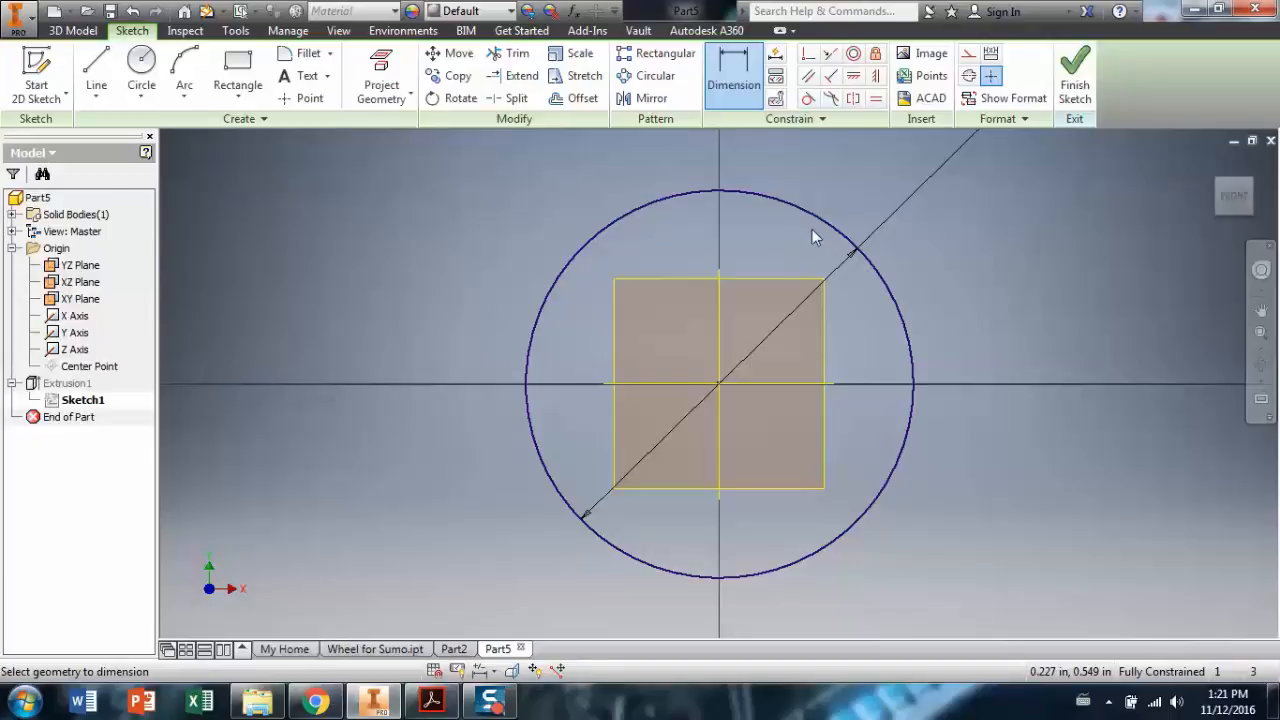
left_click(1087, 102)
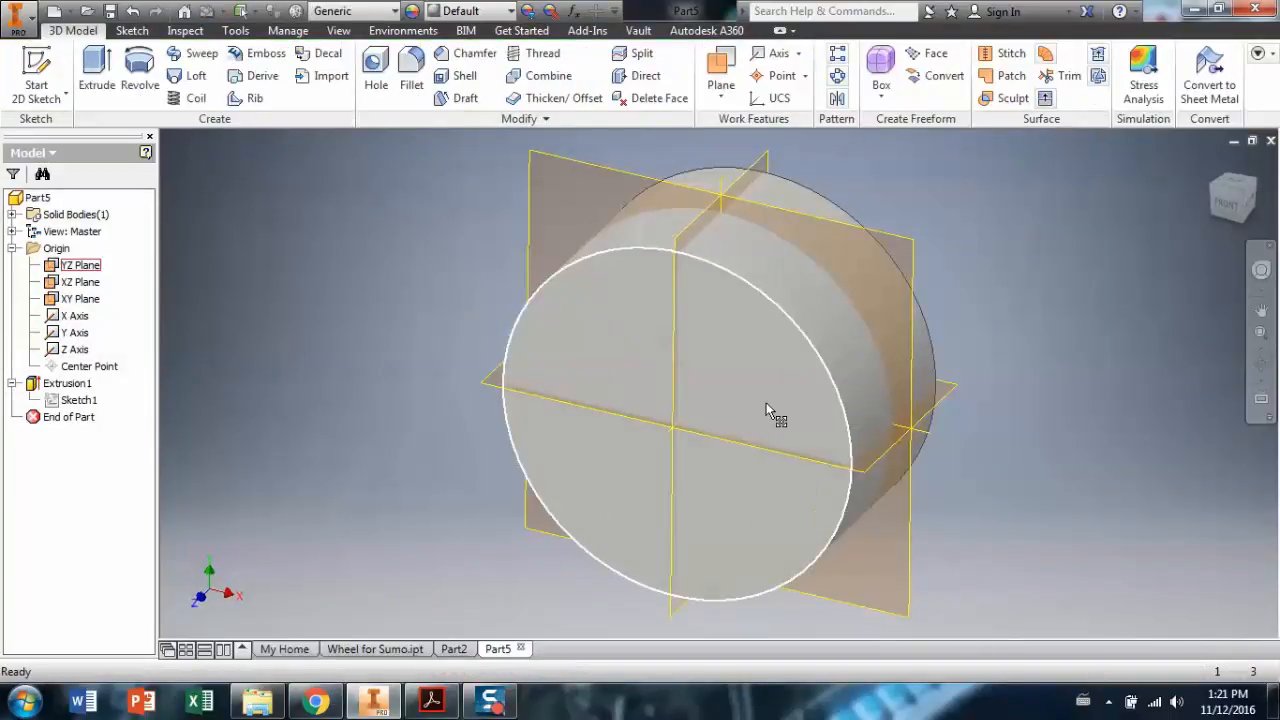
Display the cylinder as a half section along the YZ Plane at 0 offset.
scroll(674, 466, "up", 5)
scroll(694, 498, "down", 3)
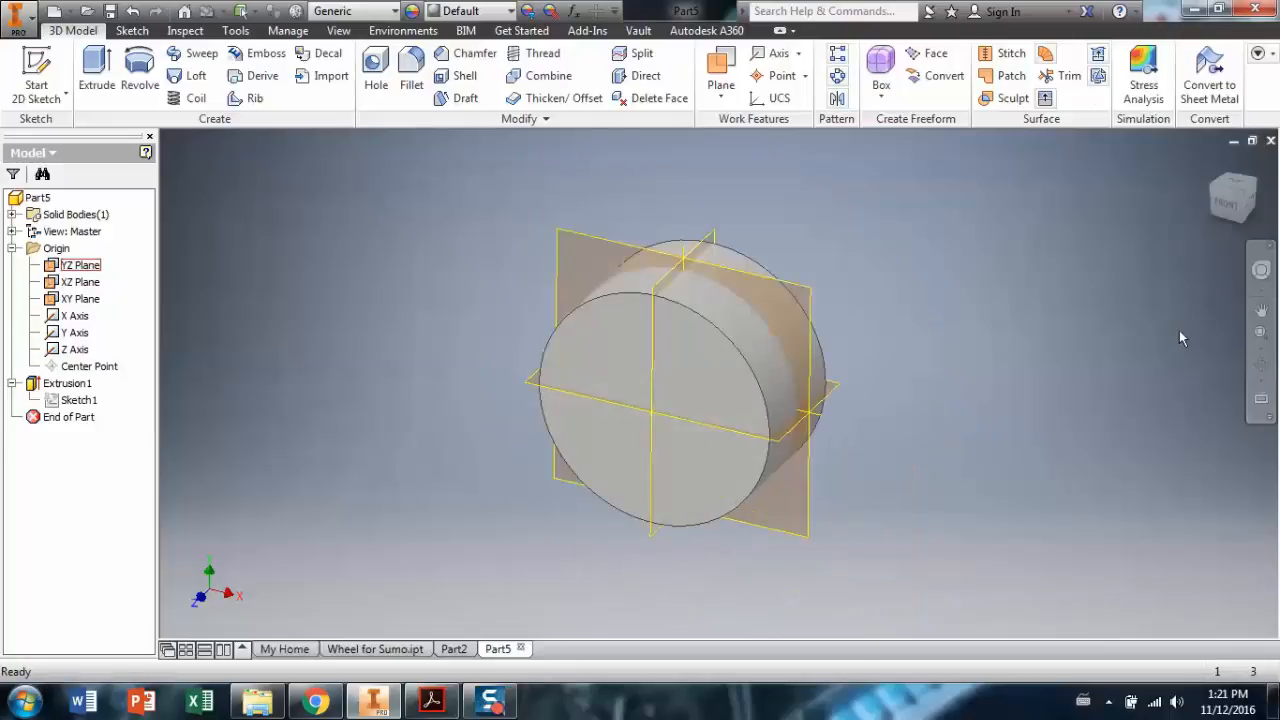
left_click(1260, 365)
left_click_drag(840, 340, 865, 325)
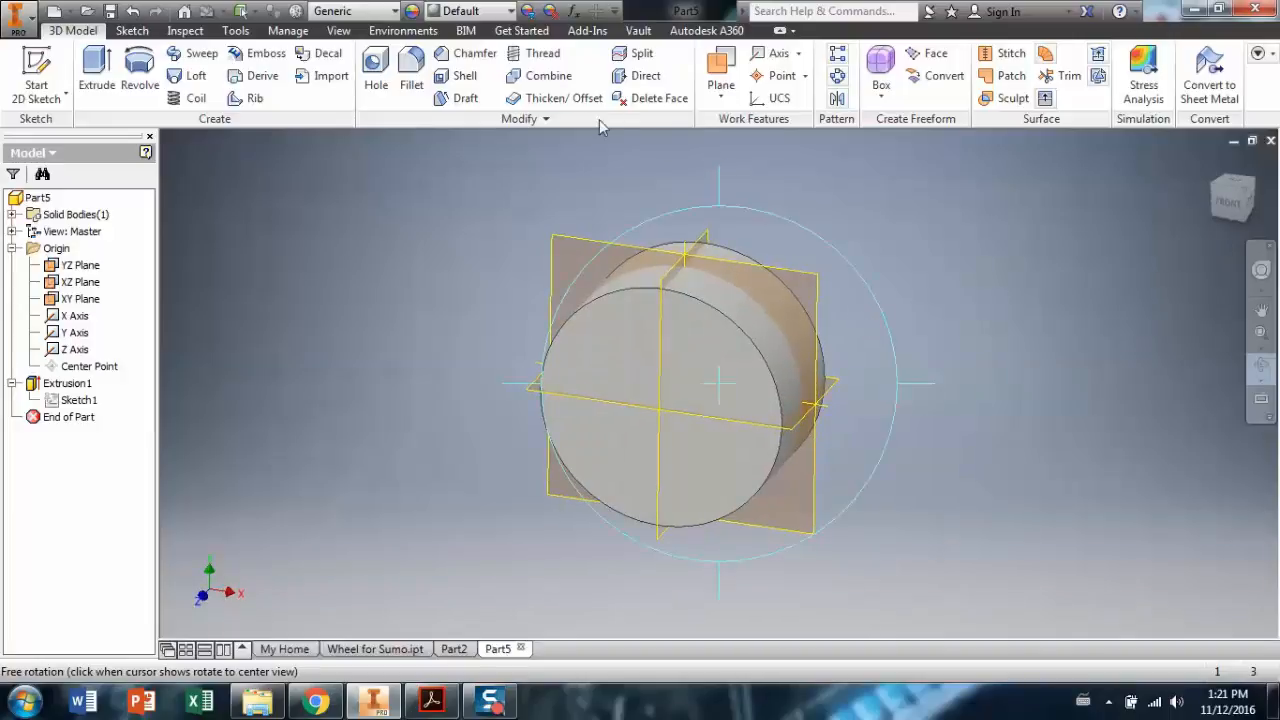
left_click(339, 32)
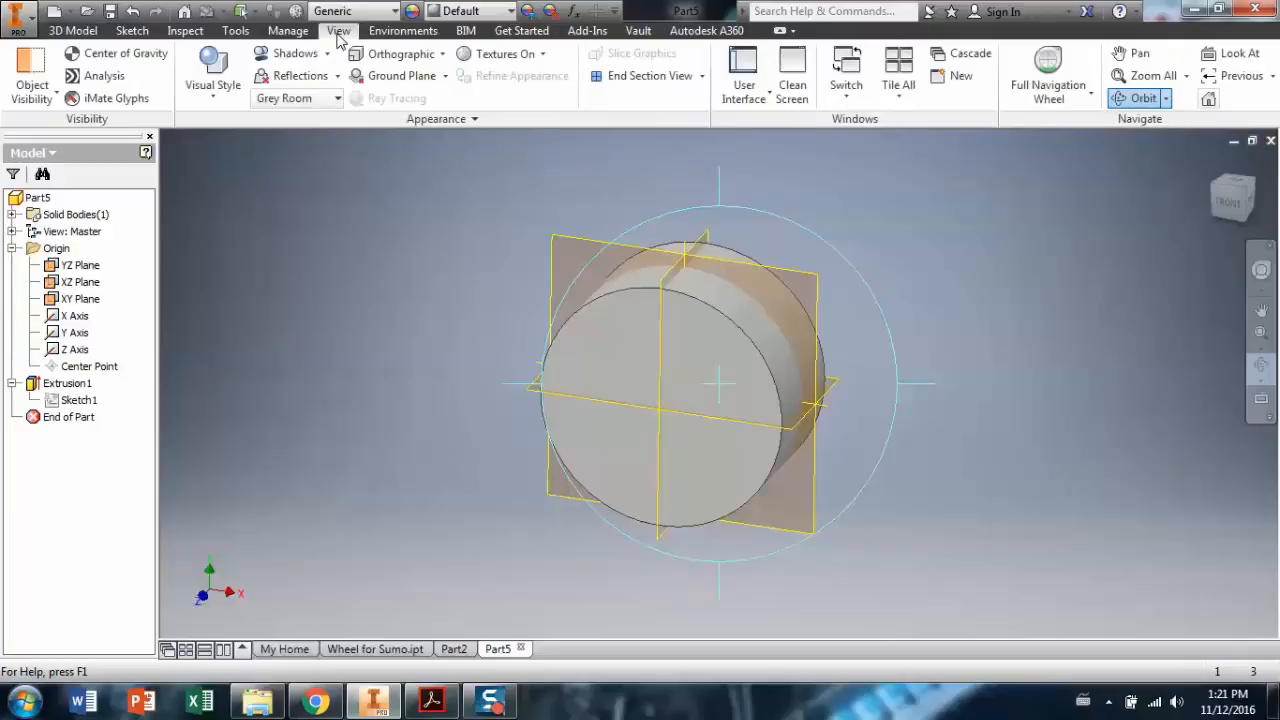
left_click(702, 77)
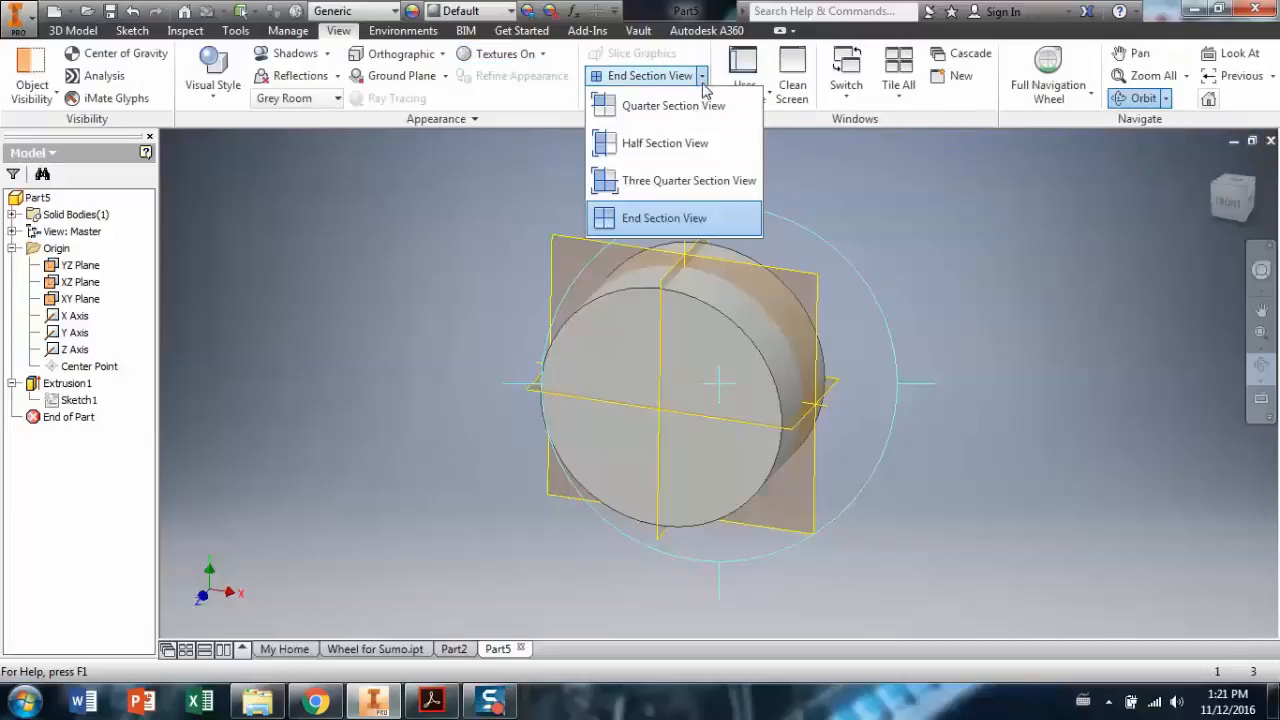
left_click(684, 143)
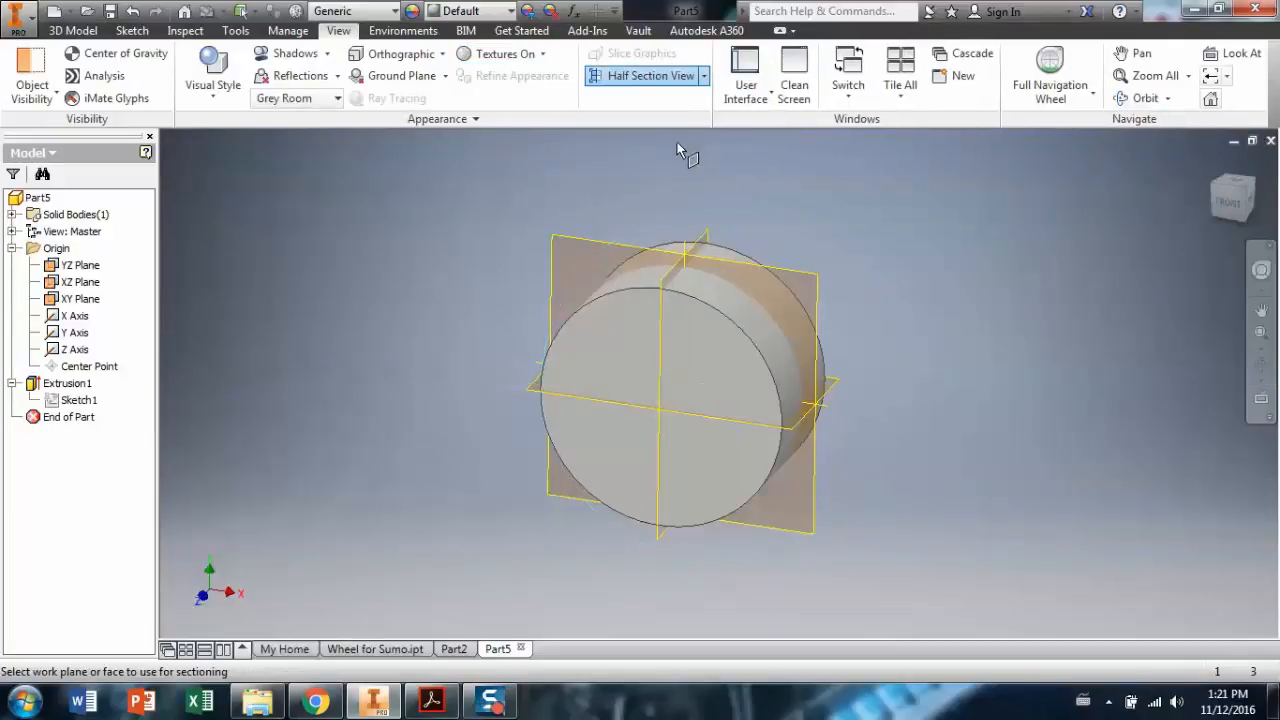
left_click(669, 279)
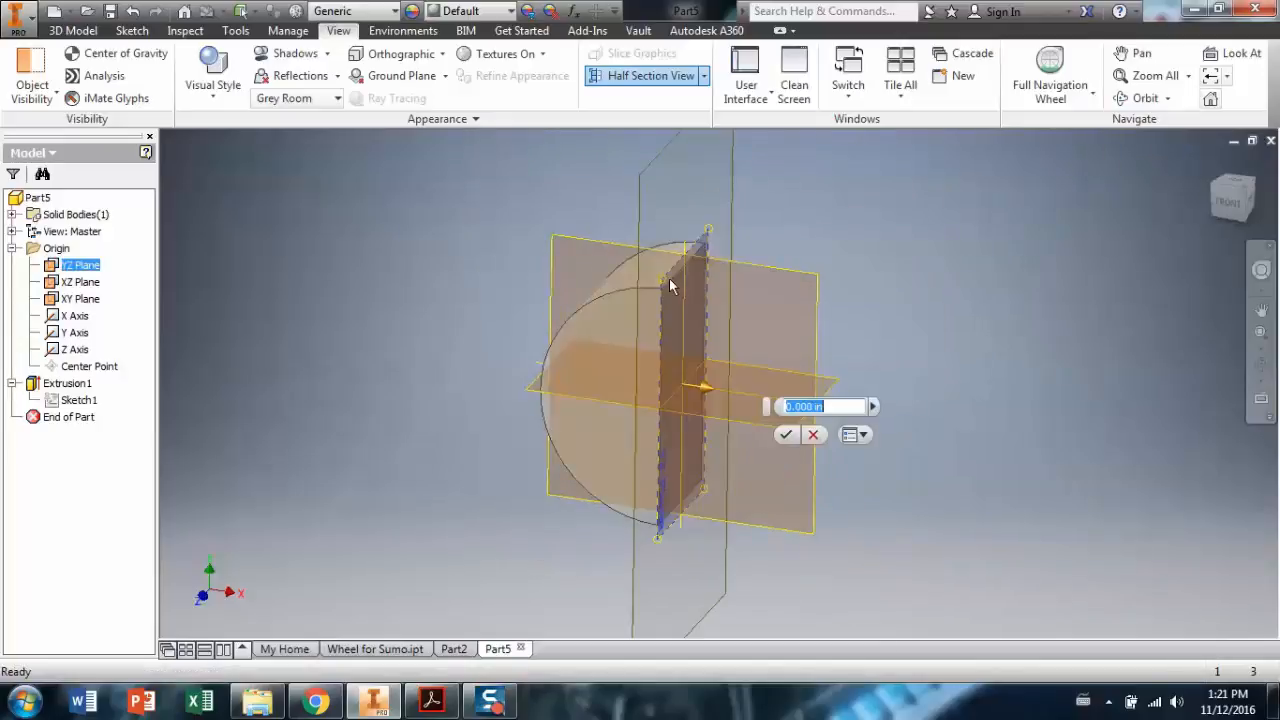
left_click(788, 438)
left_click(1261, 365)
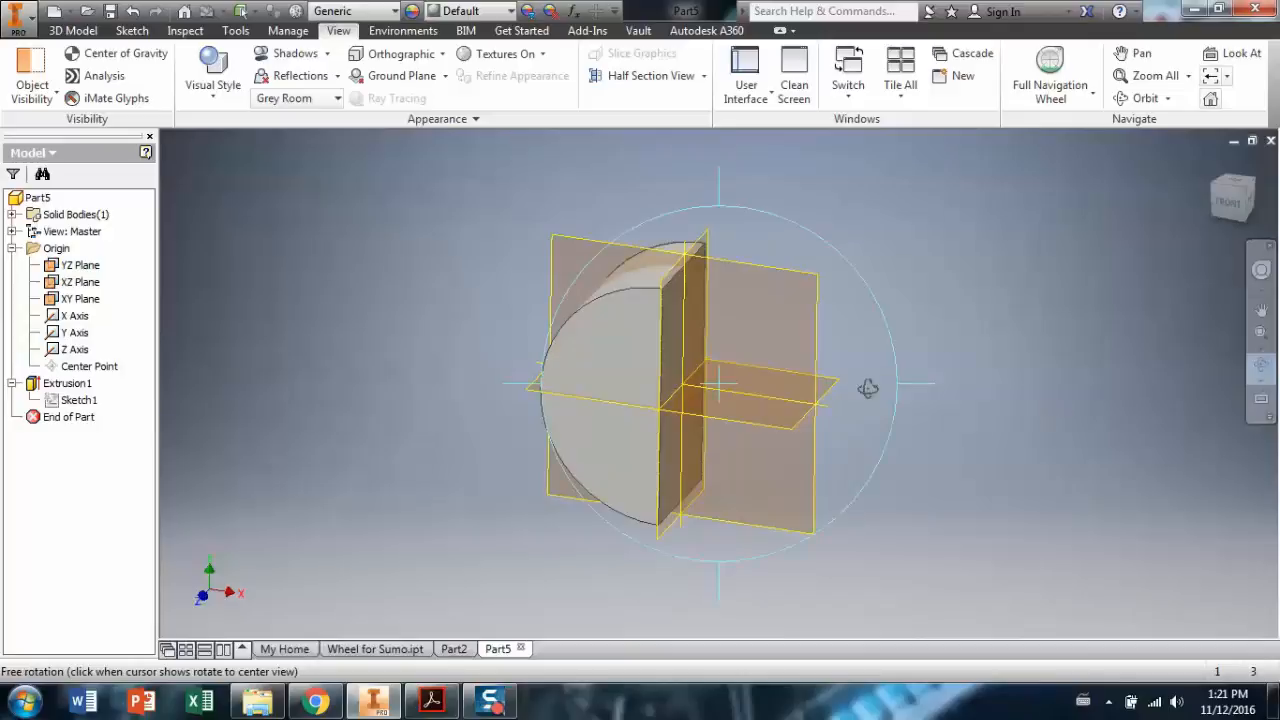
left_click_drag(867, 389, 635, 351)
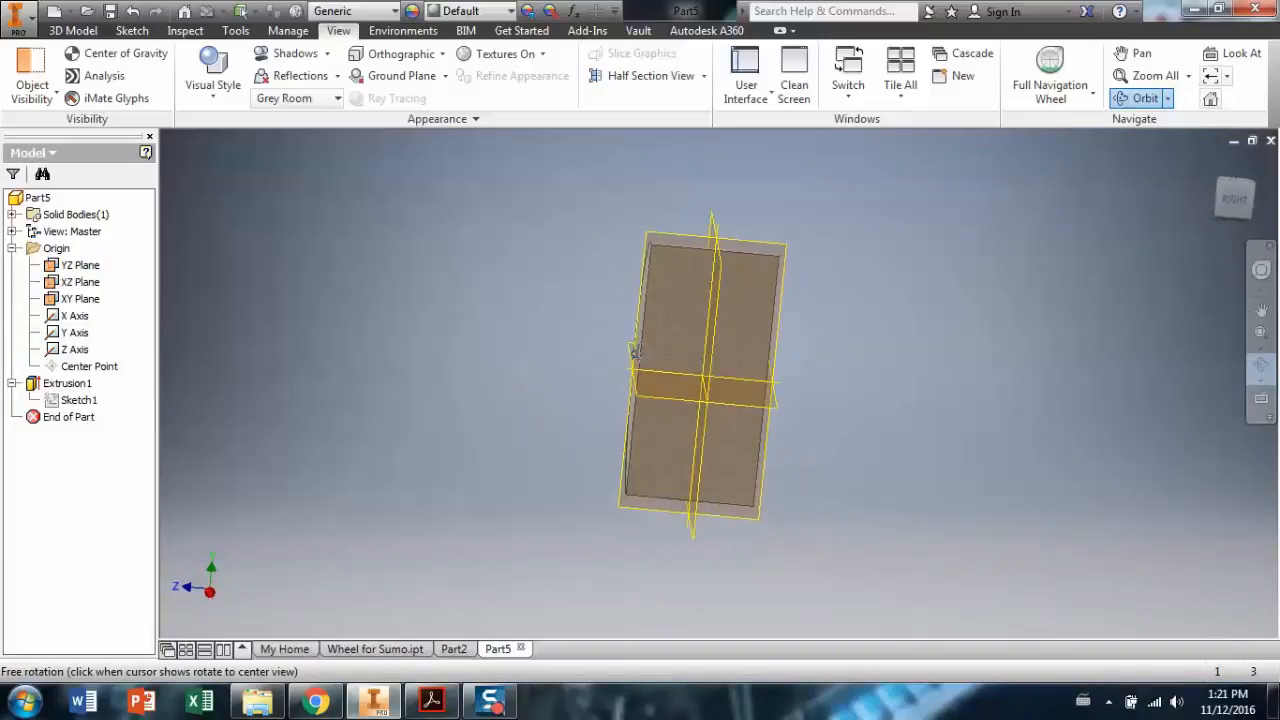
left_click(130, 31)
On the YZ Plane, draw a closed profile: a 0.5 line, a 0.1 line, and a diagonal to the centre.
left_click(38, 75)
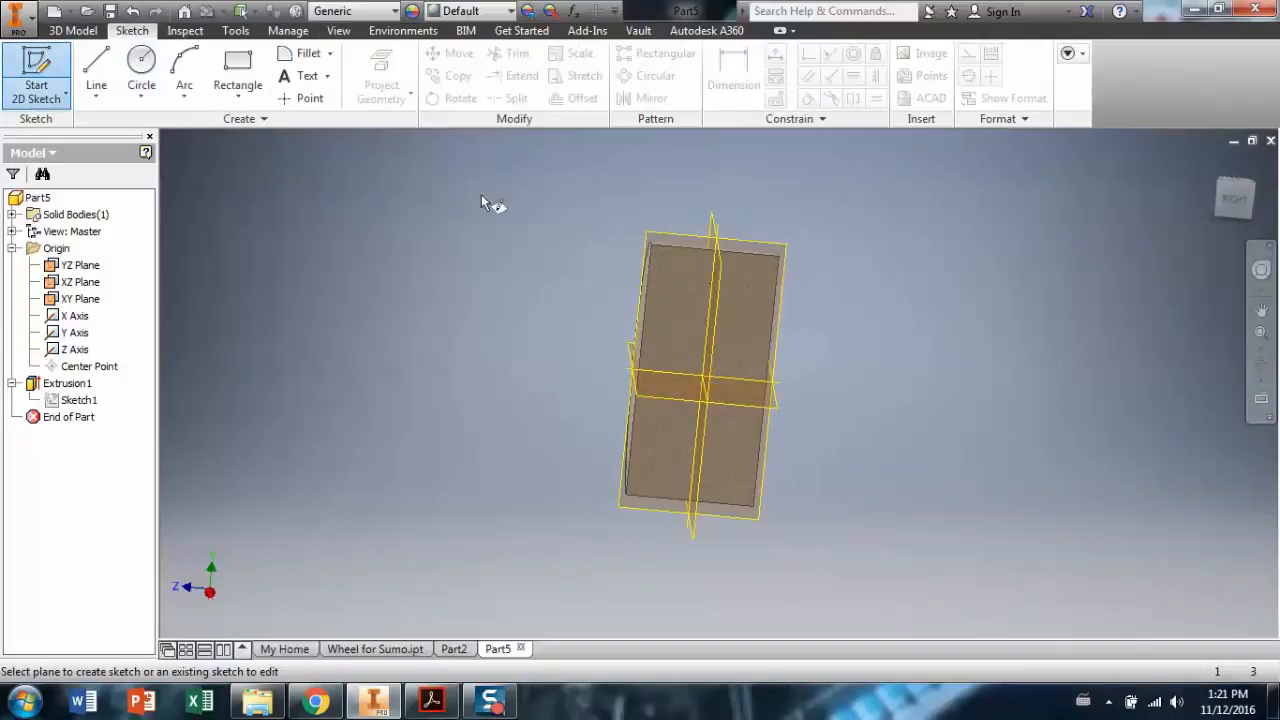
left_click(682, 234)
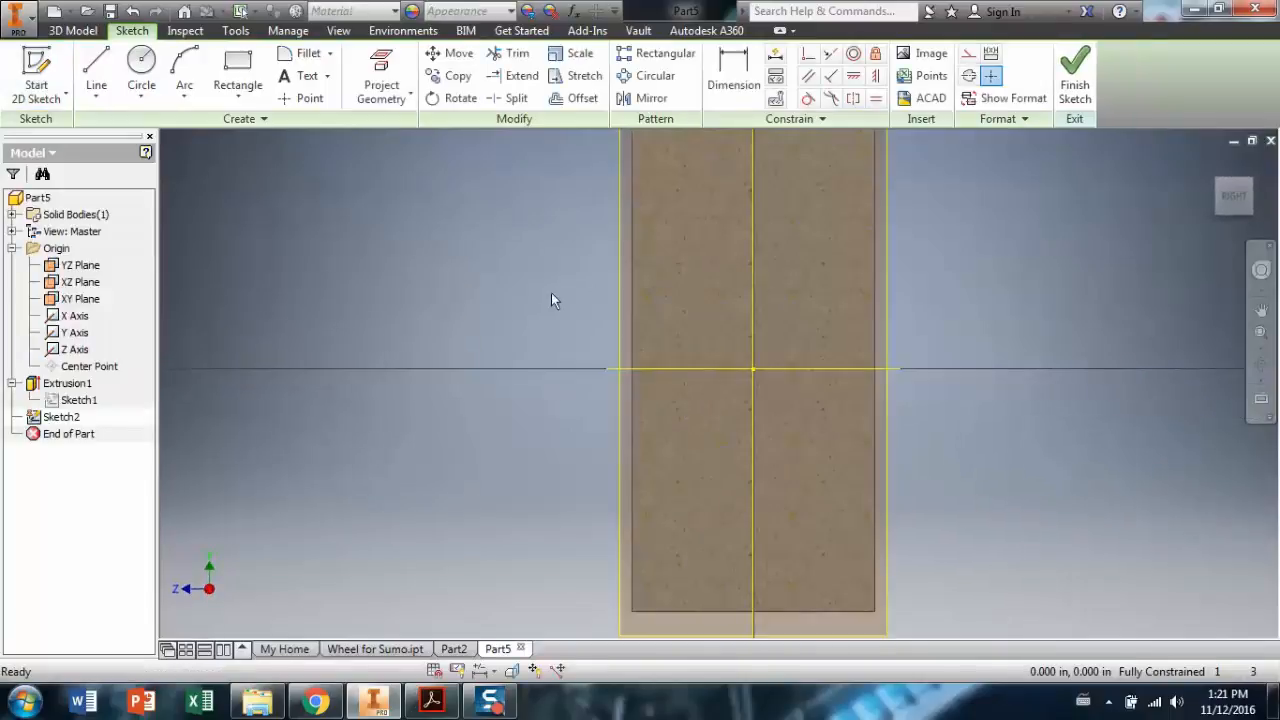
left_click(108, 74)
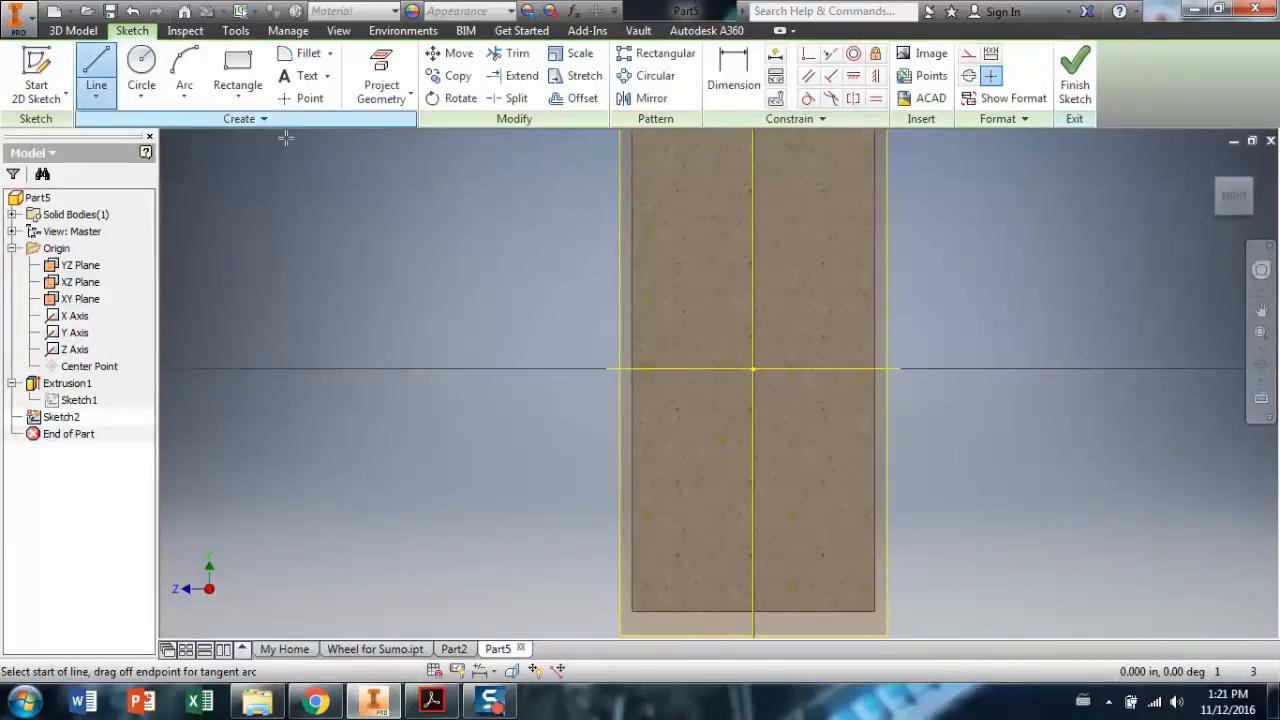
left_click(631, 368)
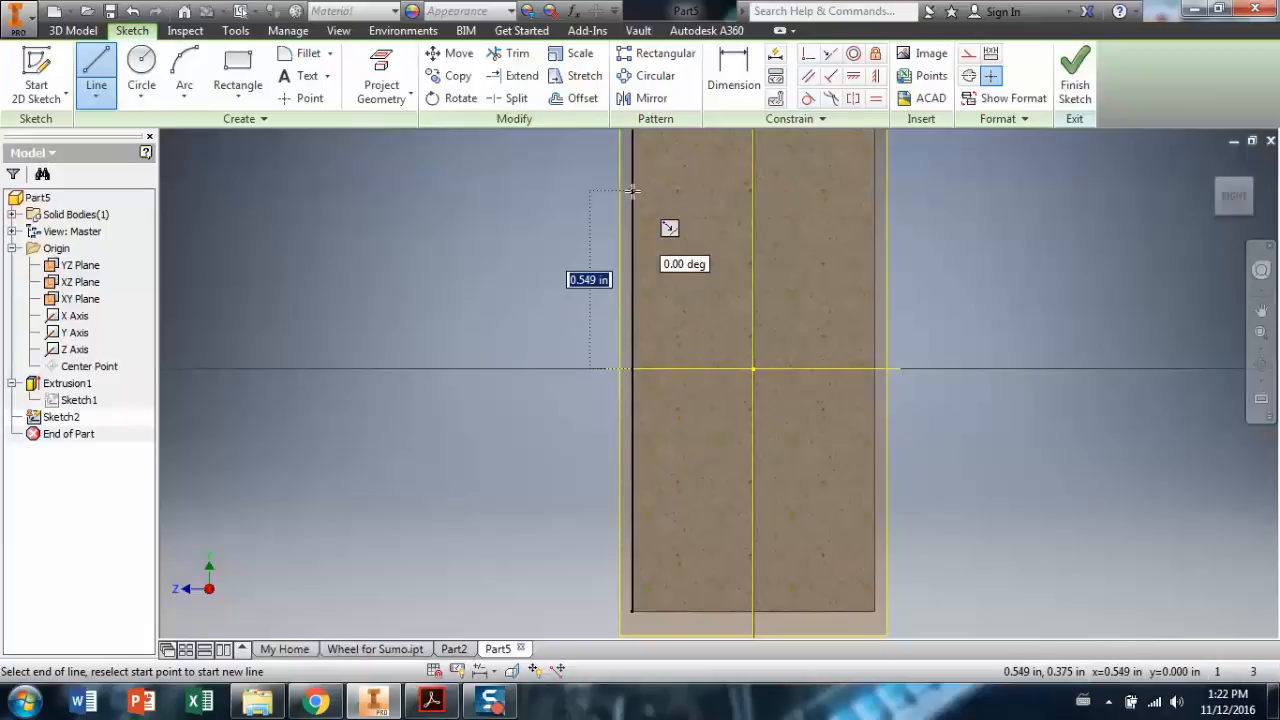
type(".")
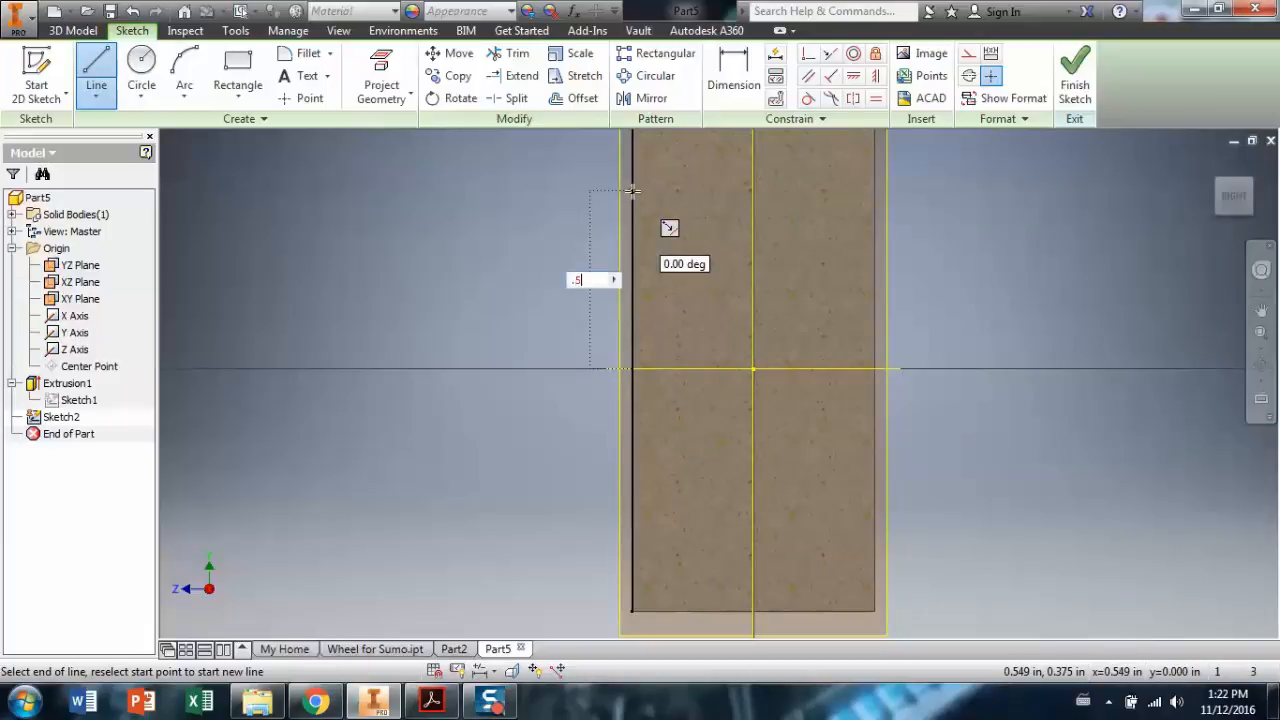
type("5")
key("Return")
scroll(808, 243, "down", 4)
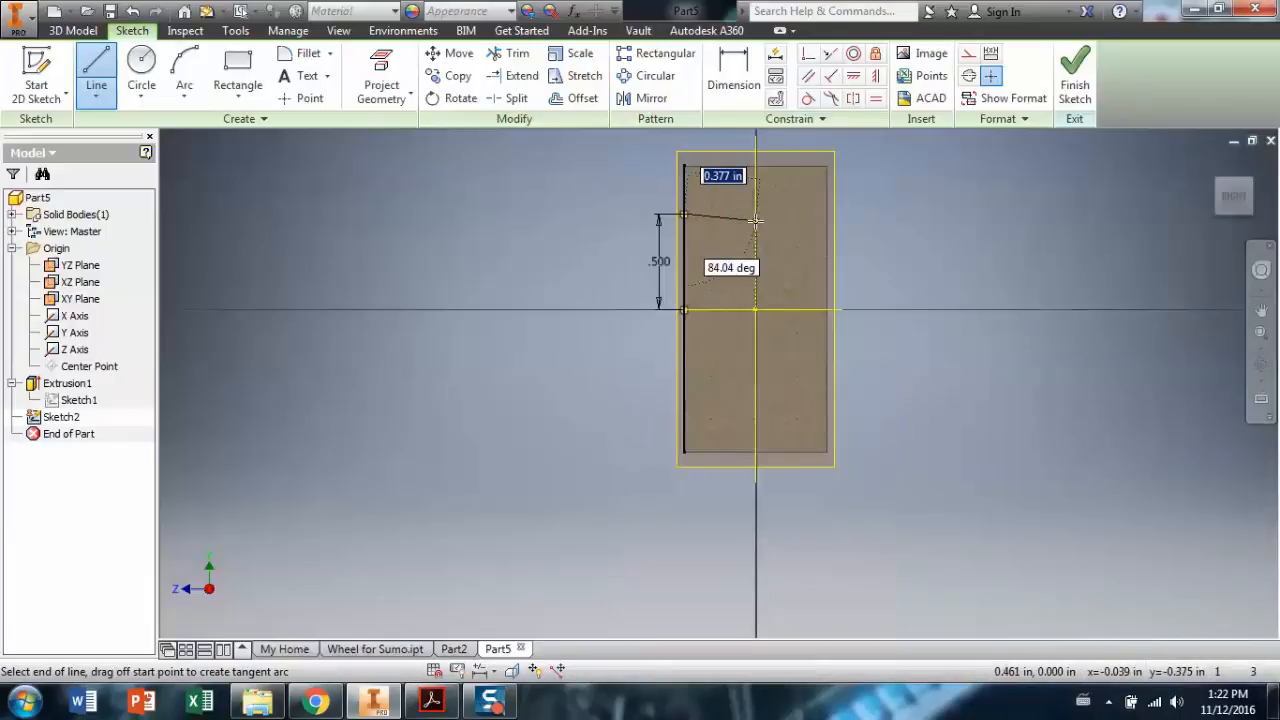
scroll(758, 199, "up", 4)
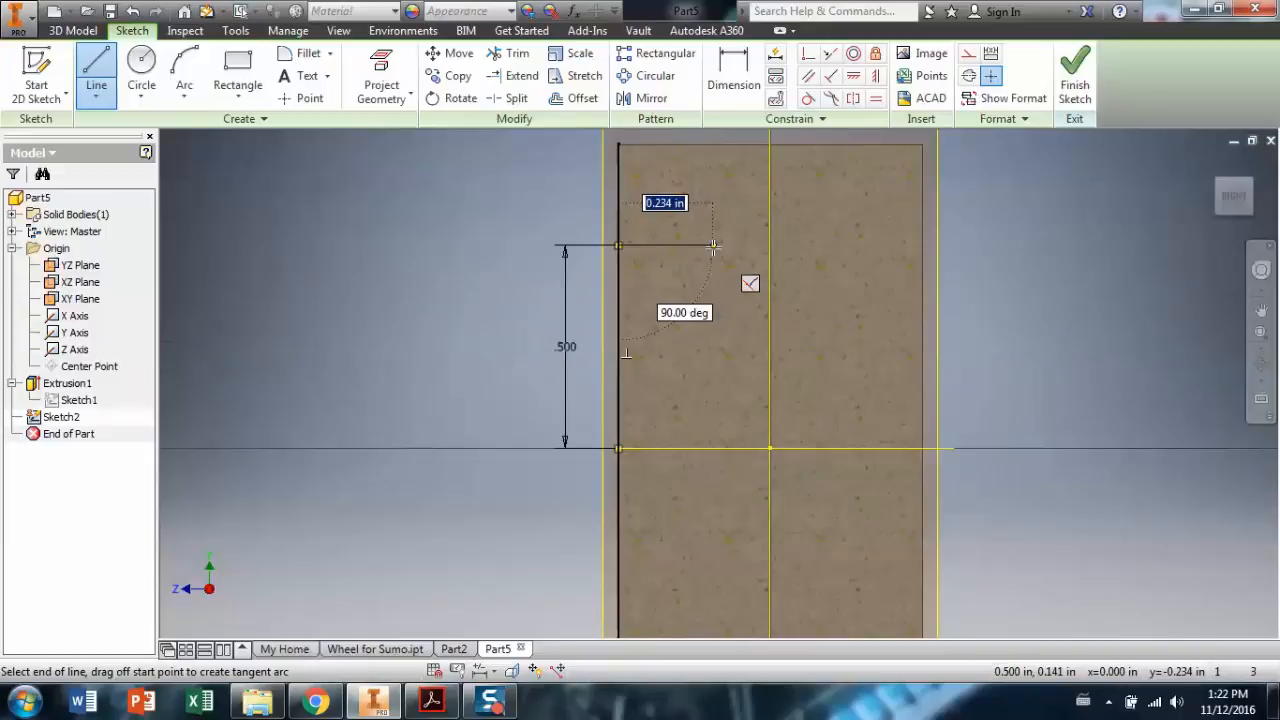
type(".1")
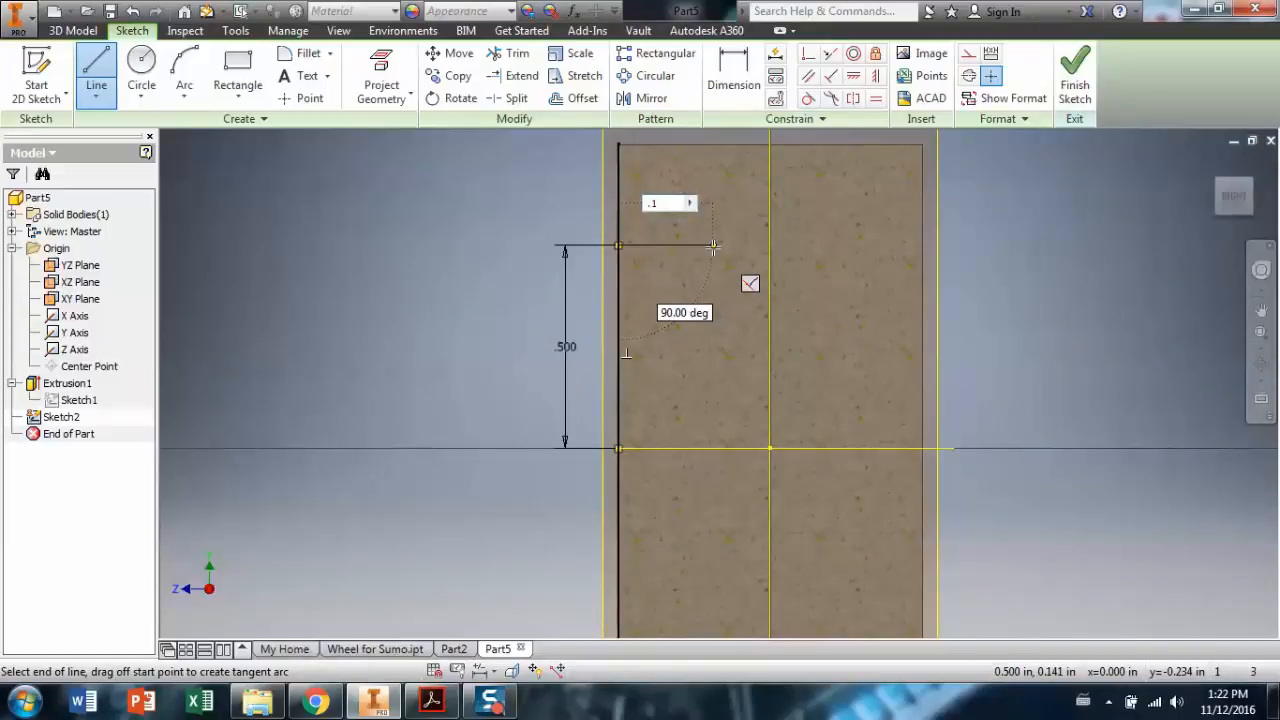
key("Return")
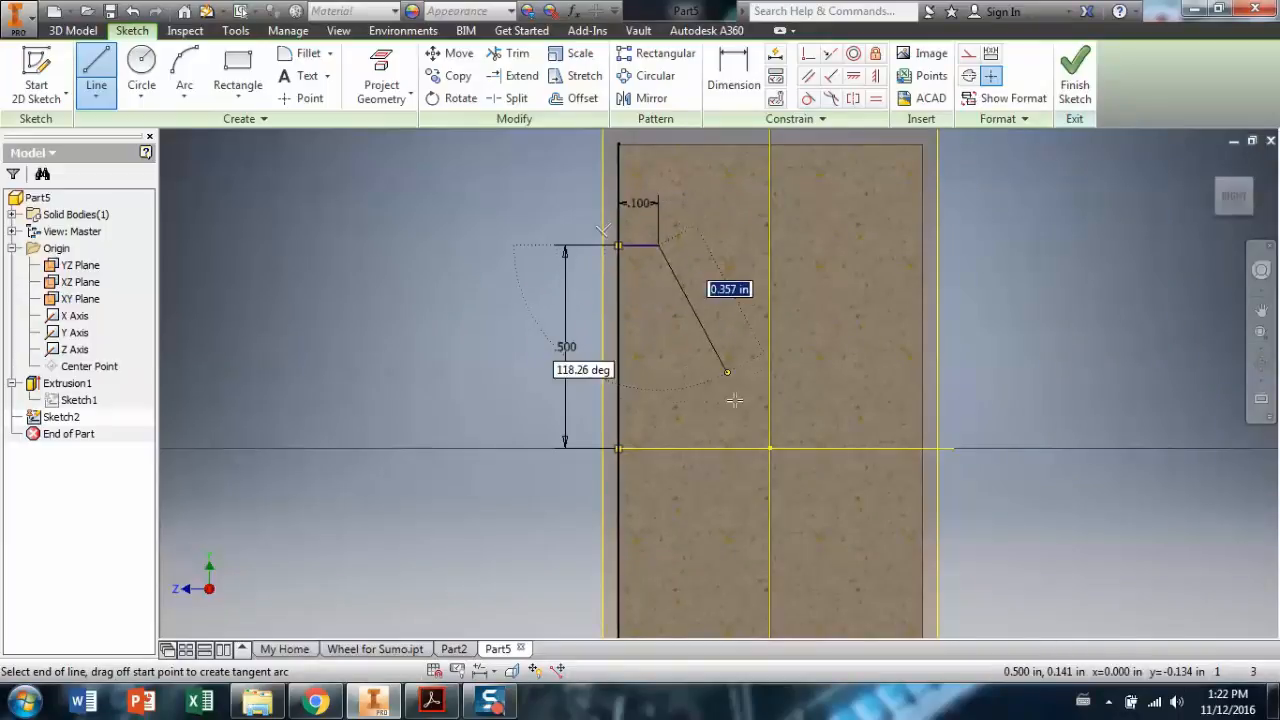
left_click(771, 448)
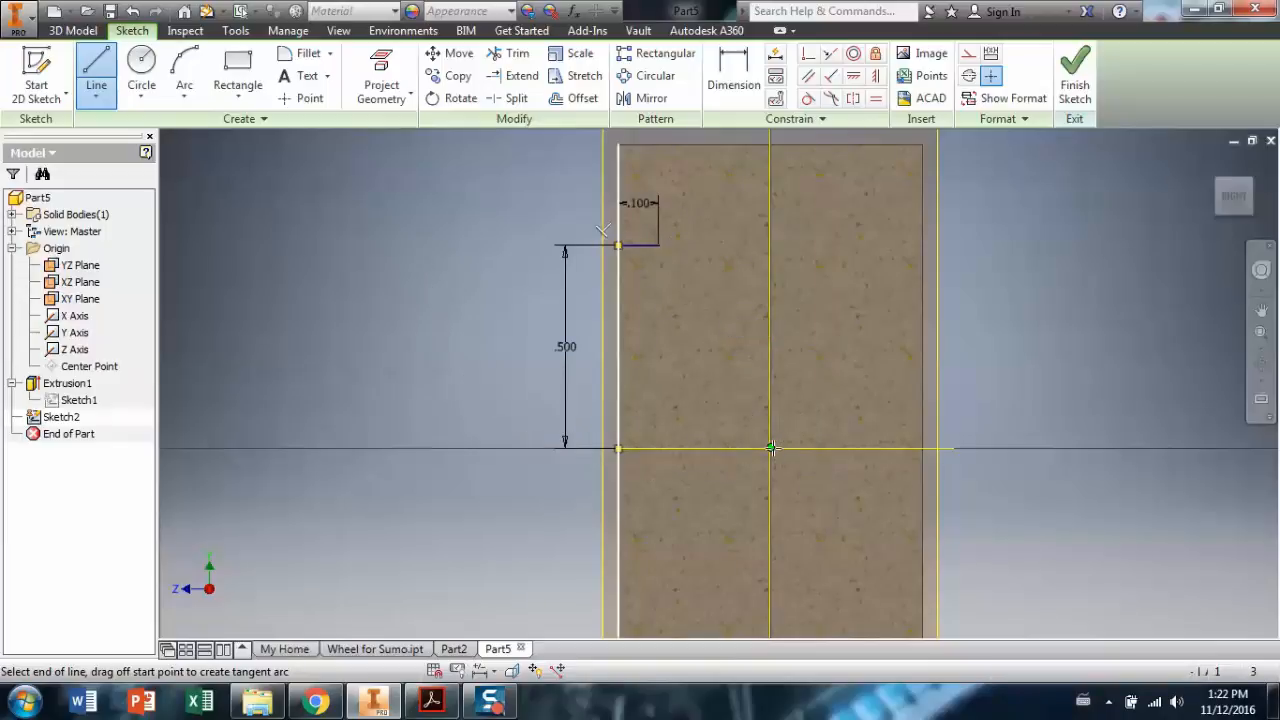
left_click(618, 449)
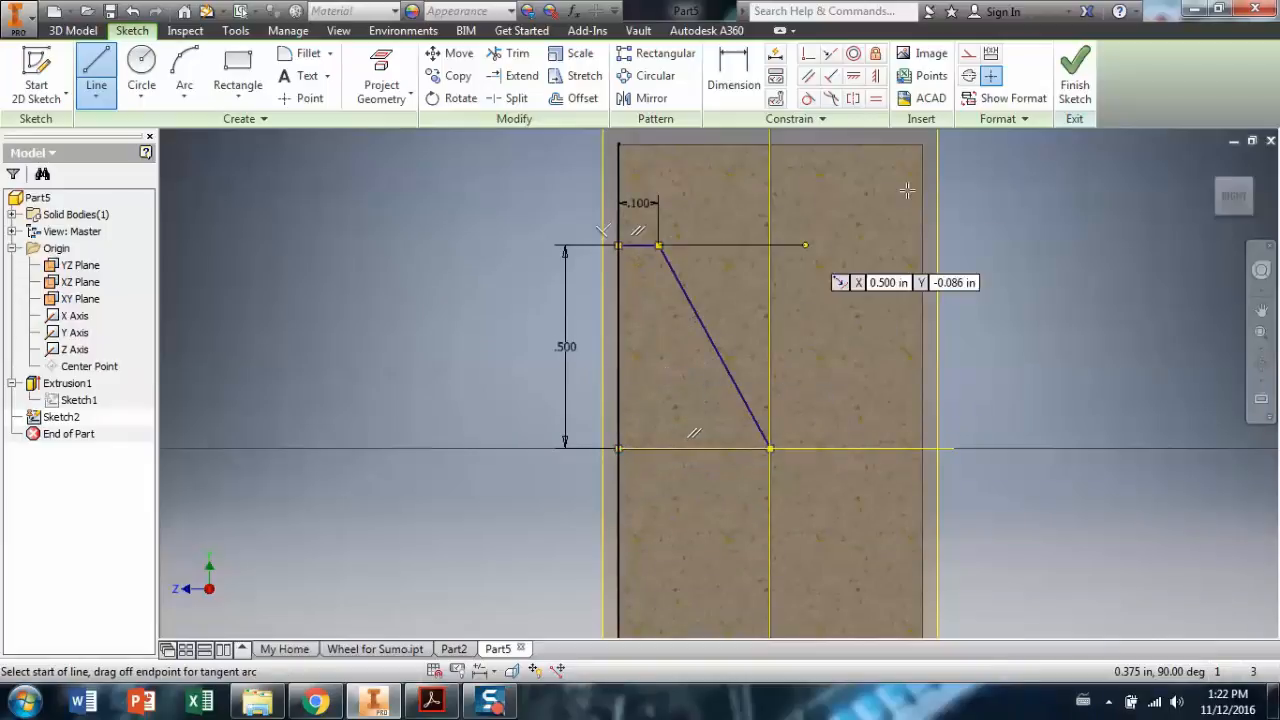
Revolve-cut the profile a full turn about its edge to carve a conical recess.
left_click(1072, 92)
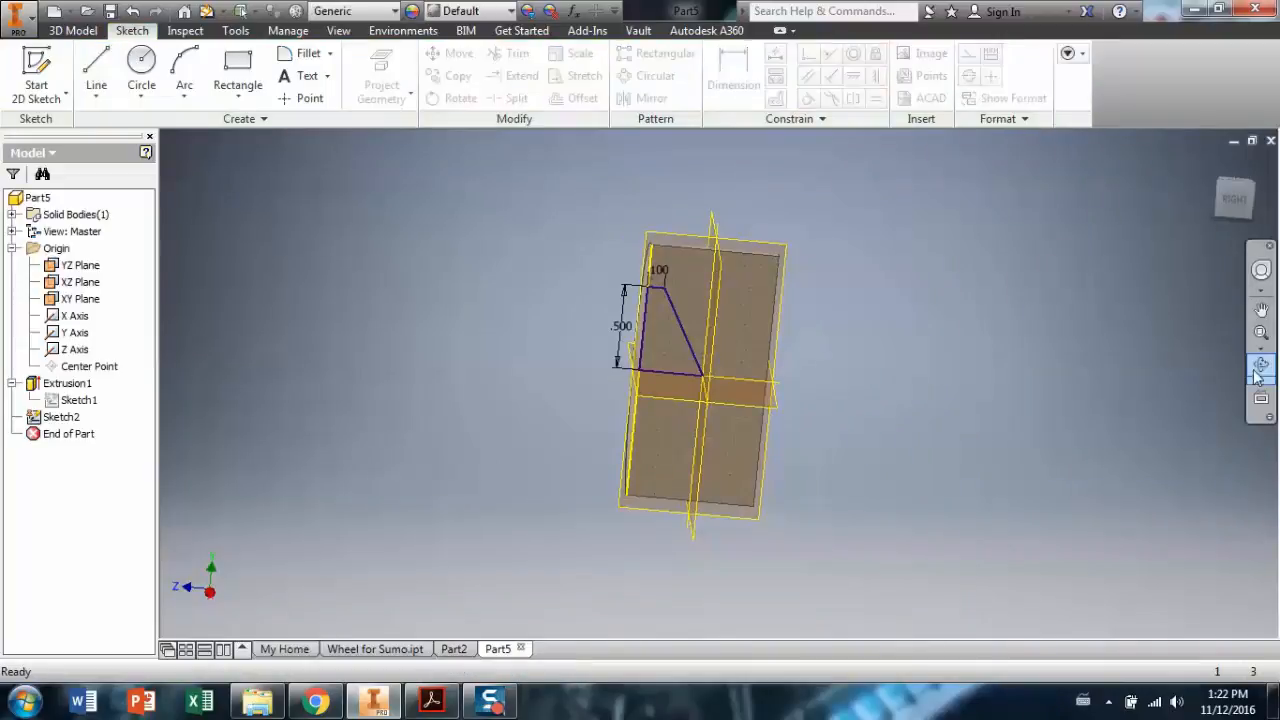
left_click(1261, 368)
mouse_move(775, 292)
left_mouse_down()
mouse_move(805, 232)
mouse_move(731, 251)
mouse_move(745, 250)
left_mouse_up()
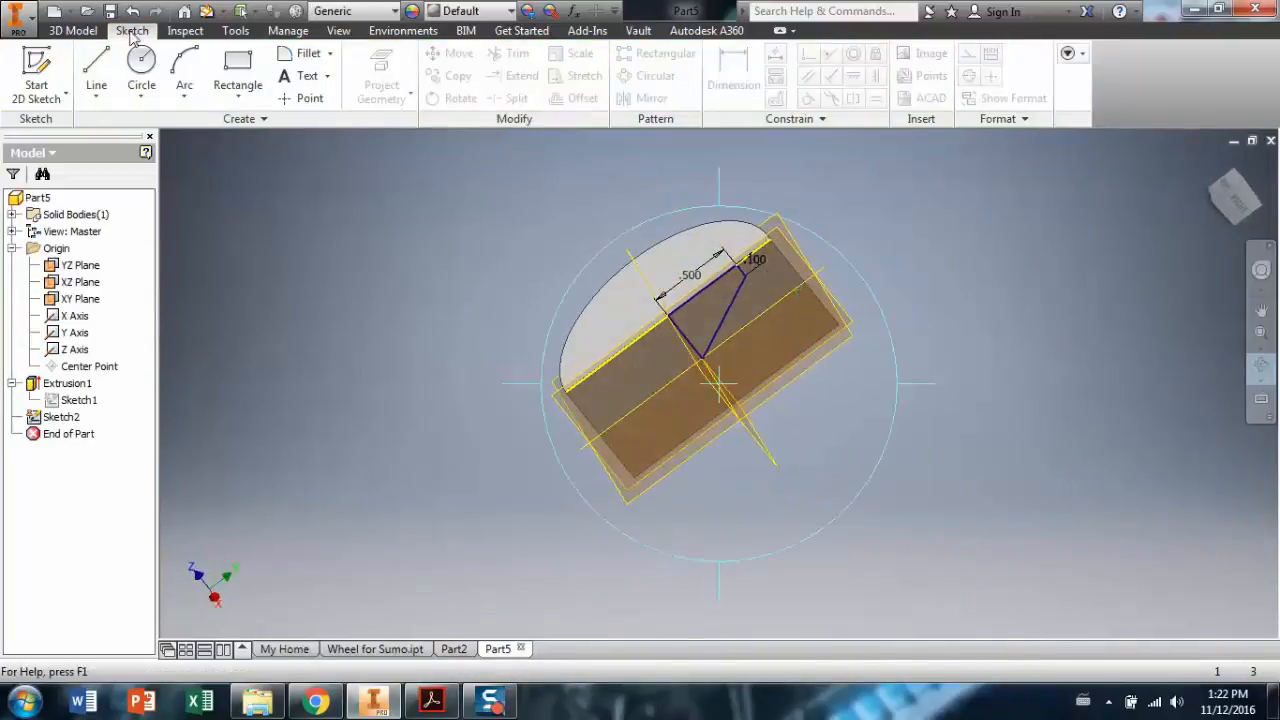
left_click(73, 31)
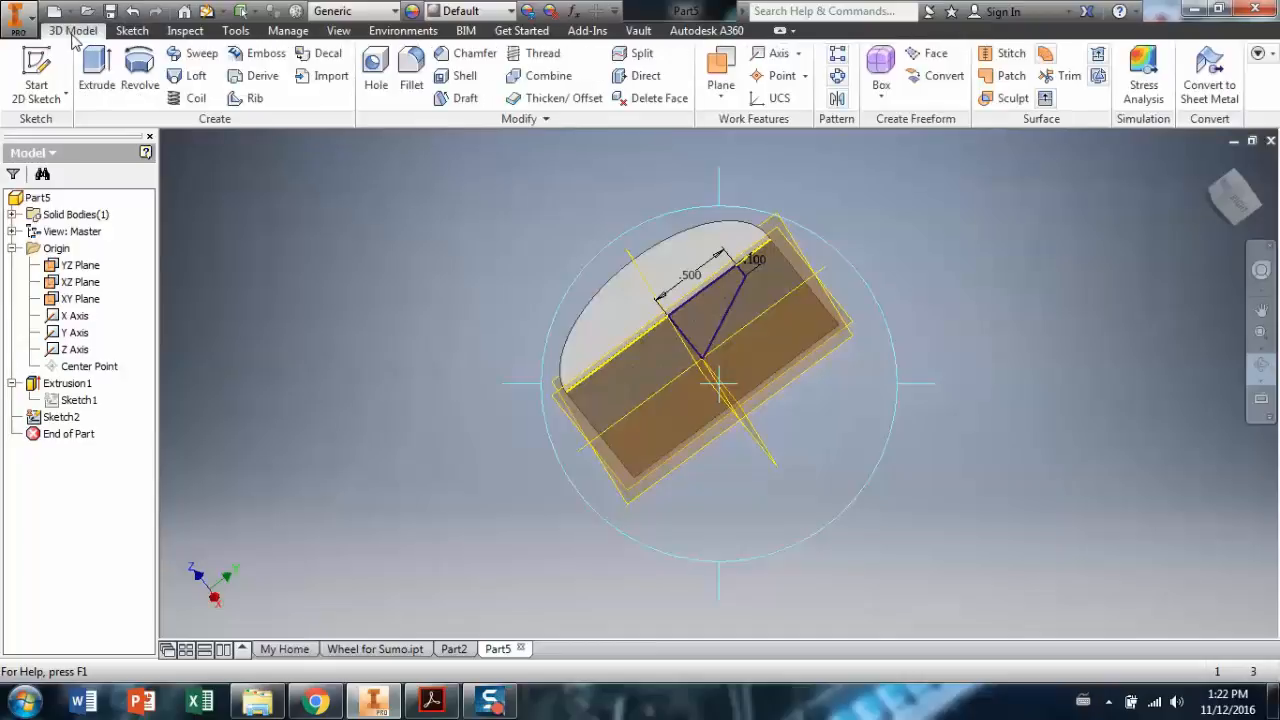
left_click(148, 70)
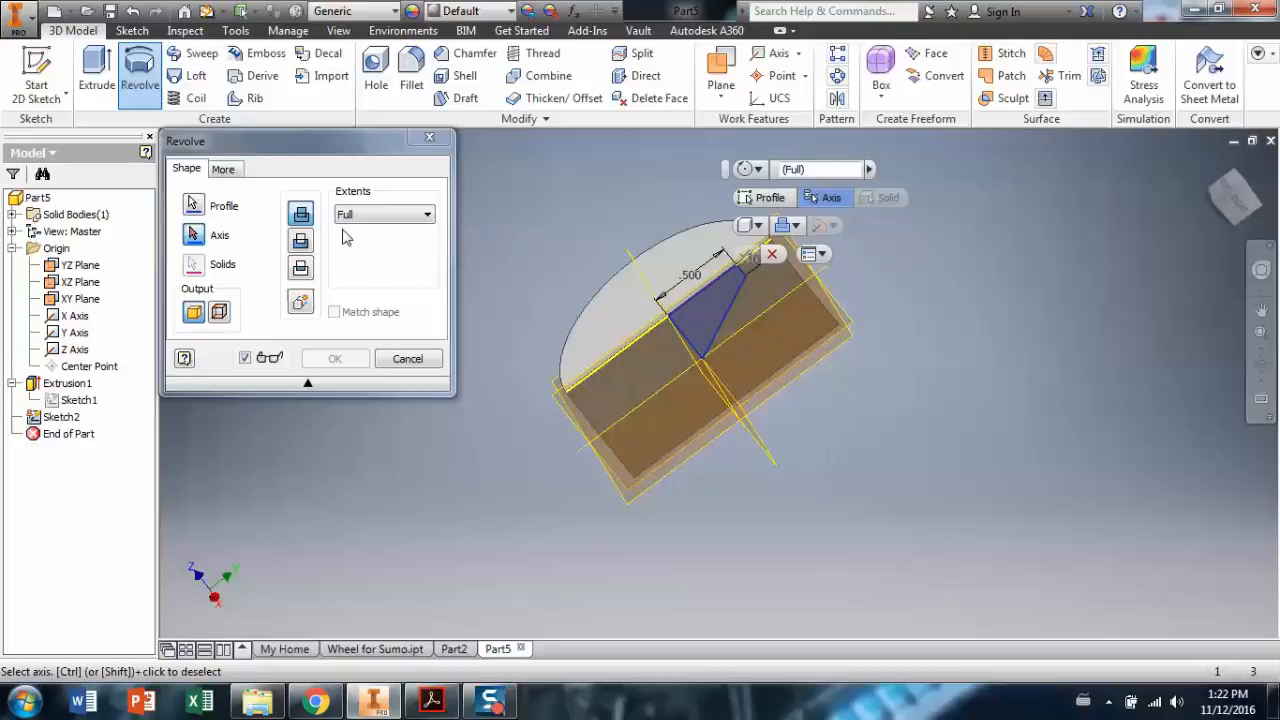
left_click(194, 235)
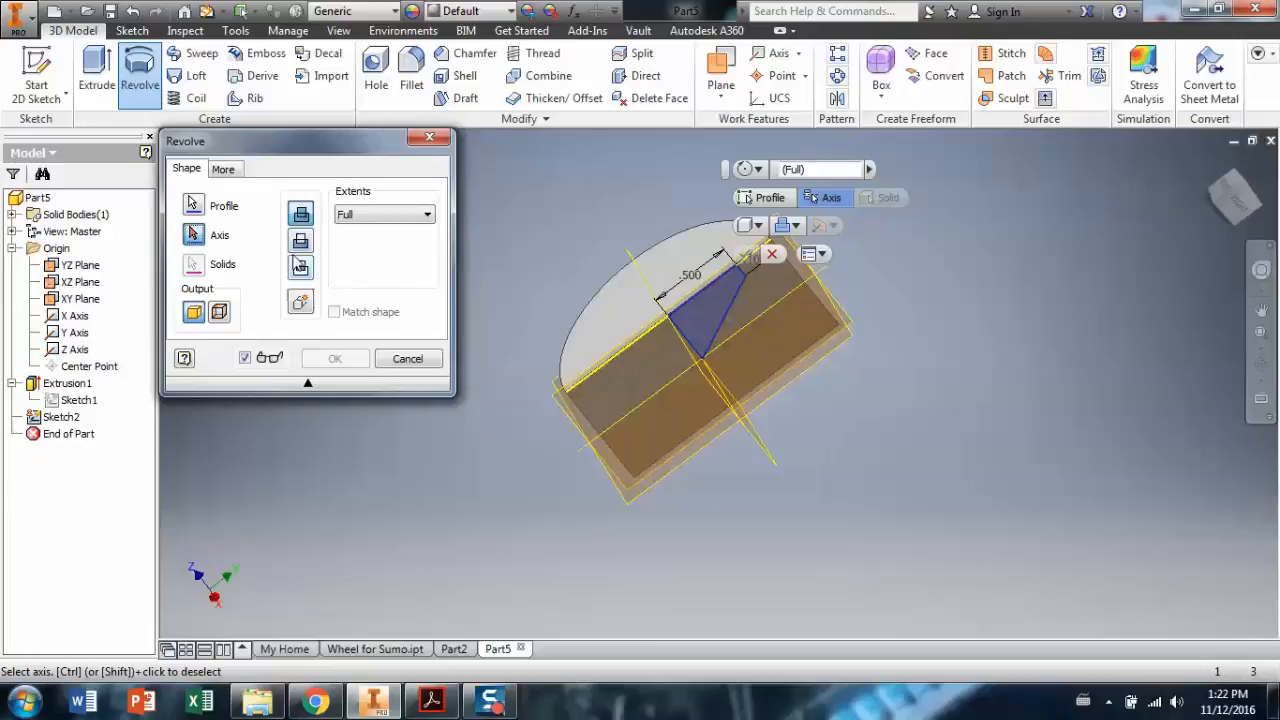
scroll(717, 433, "down", 5)
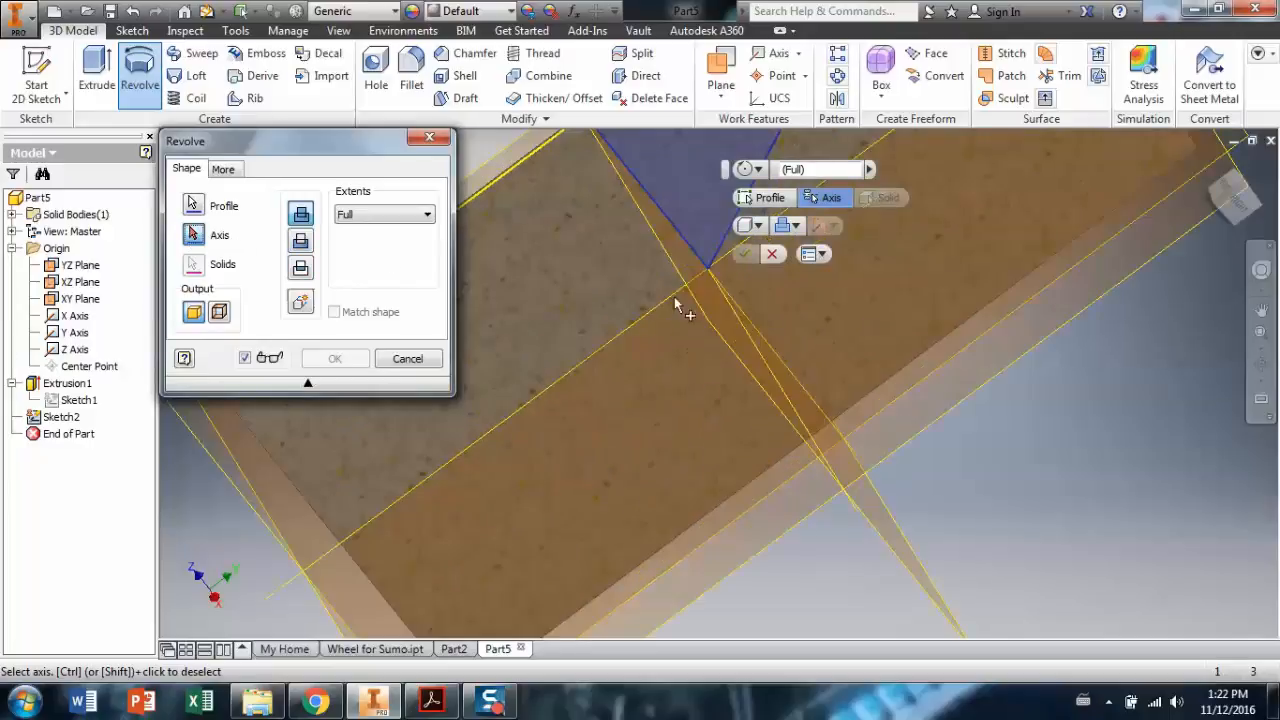
left_click(677, 240)
scroll(561, 447, "up", 5)
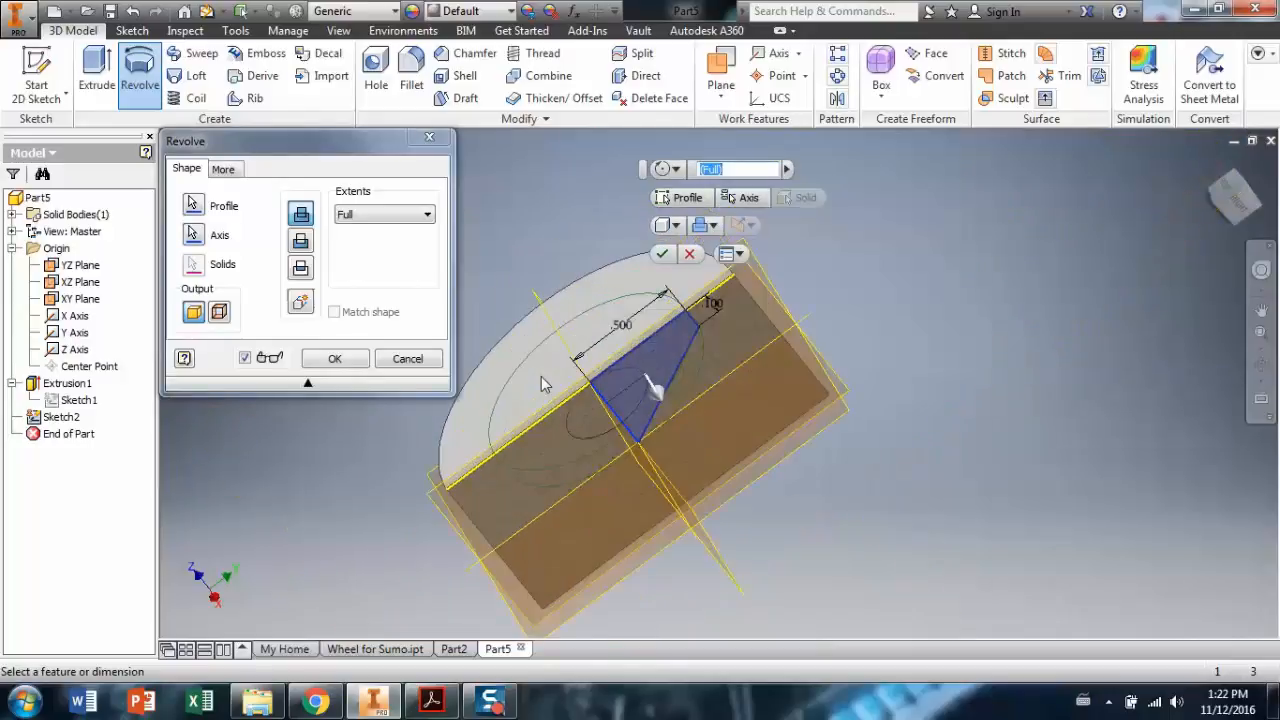
left_click(310, 245)
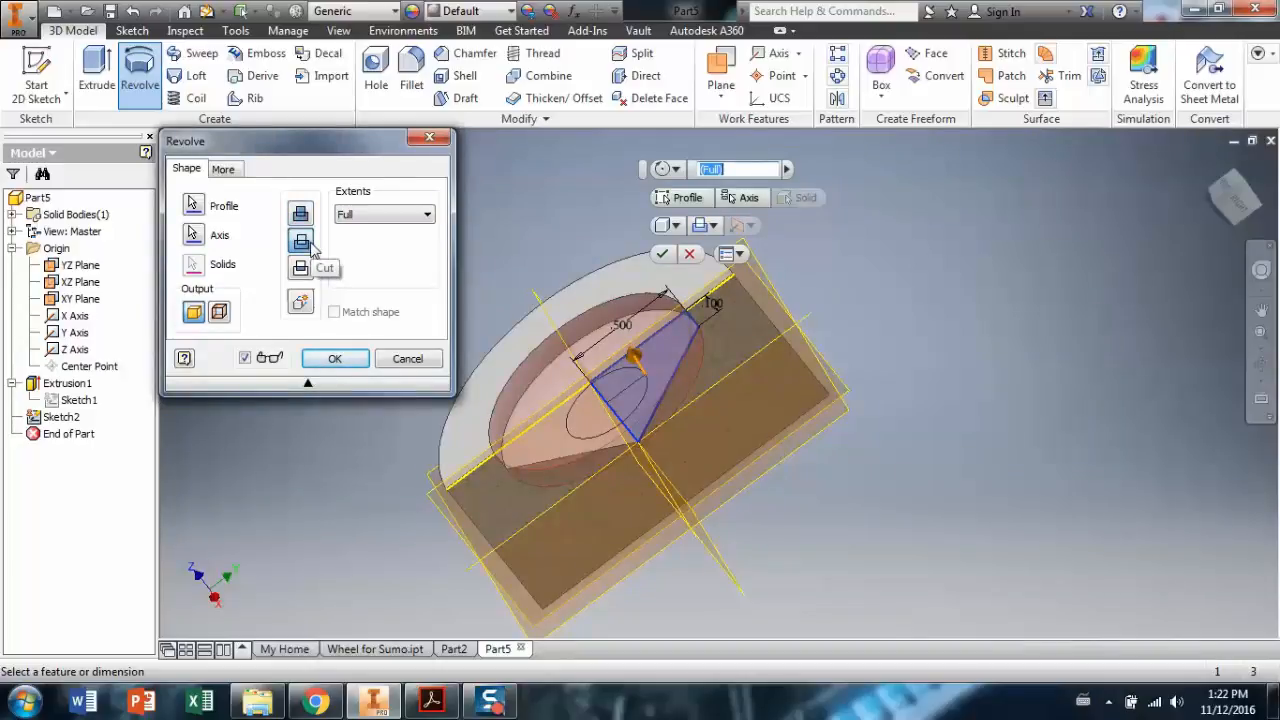
left_click(336, 362)
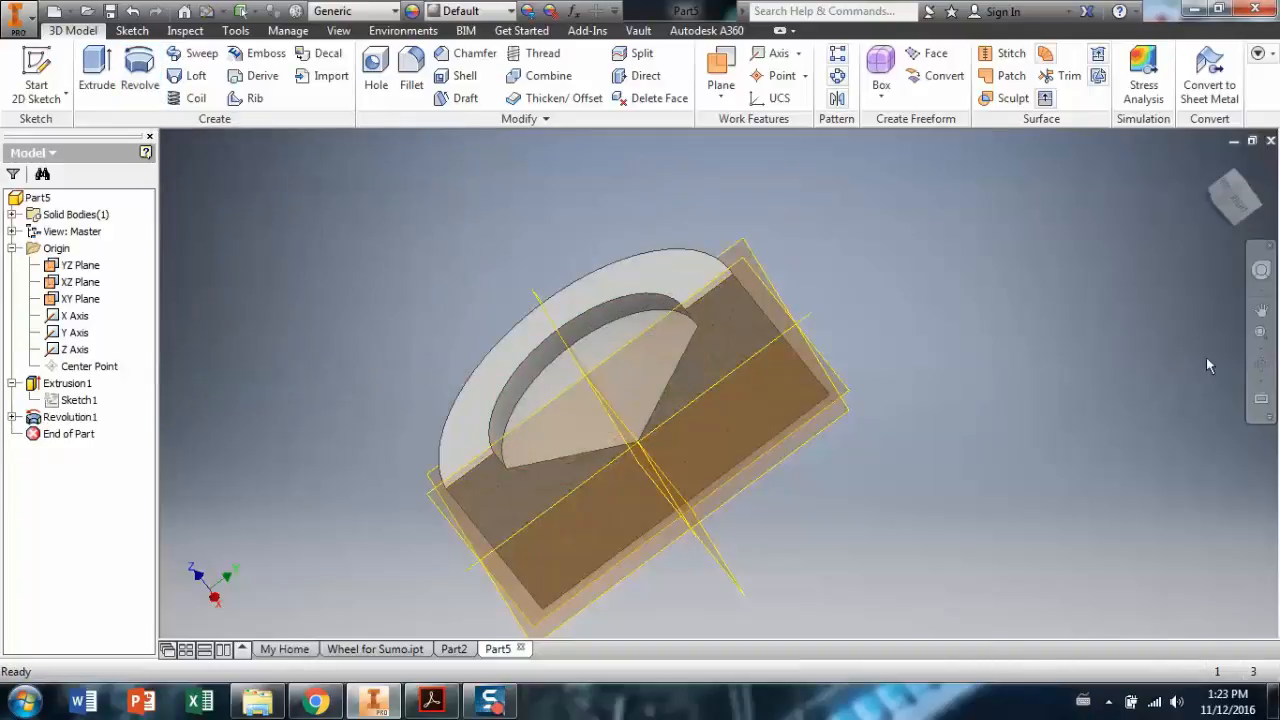
End the half section view and orbit the whole wheel to a near front view.
left_click(1263, 368)
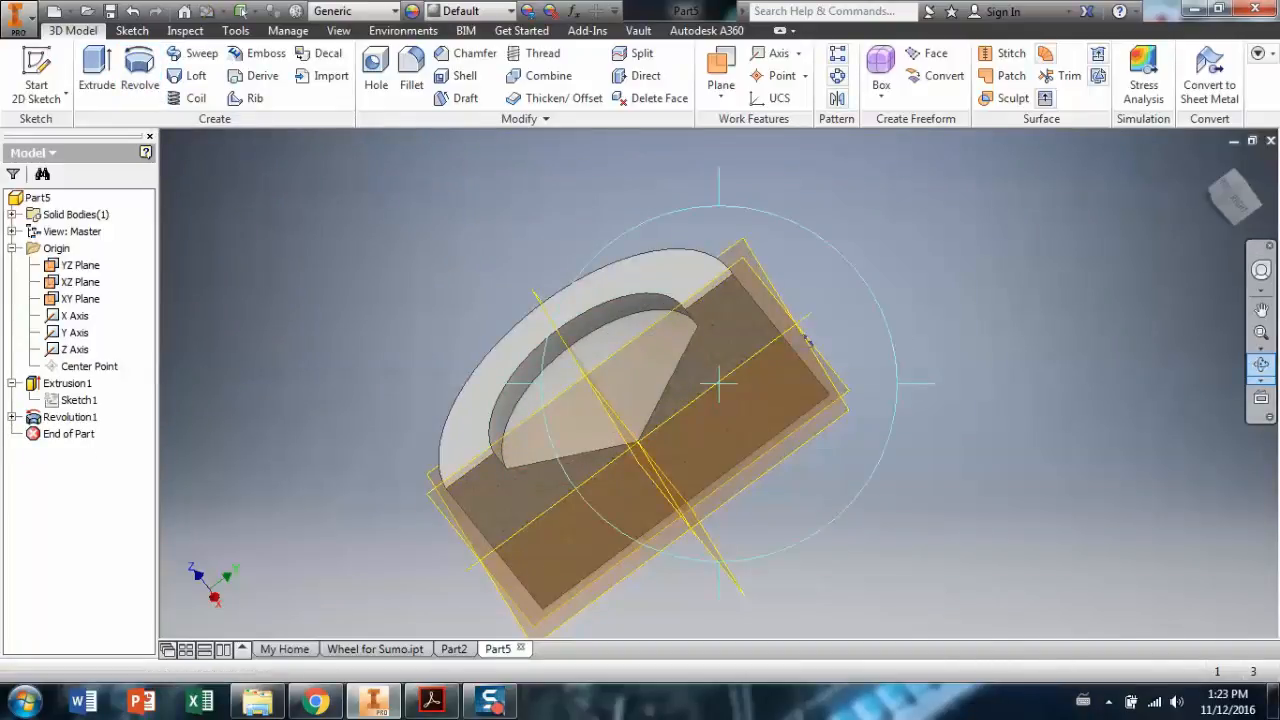
mouse_move(790, 390)
left_mouse_down()
mouse_move(812, 409)
mouse_move(790, 392)
left_mouse_up()
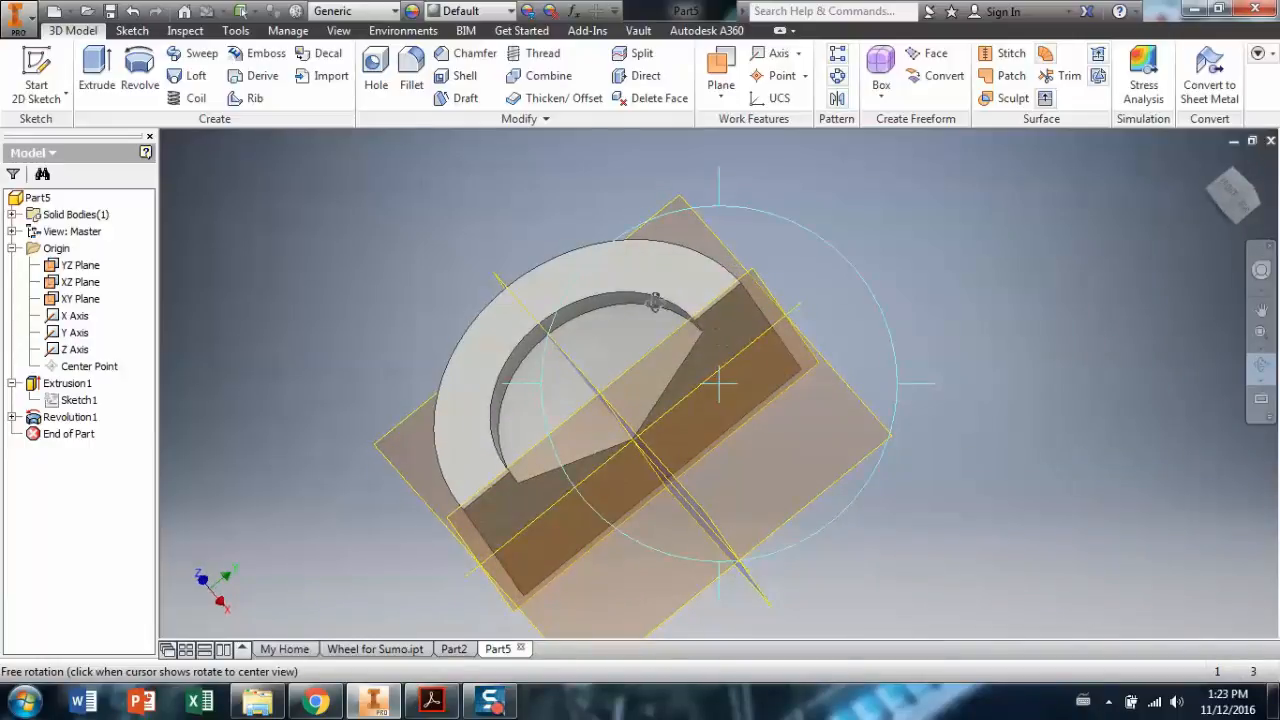
left_click(338, 31)
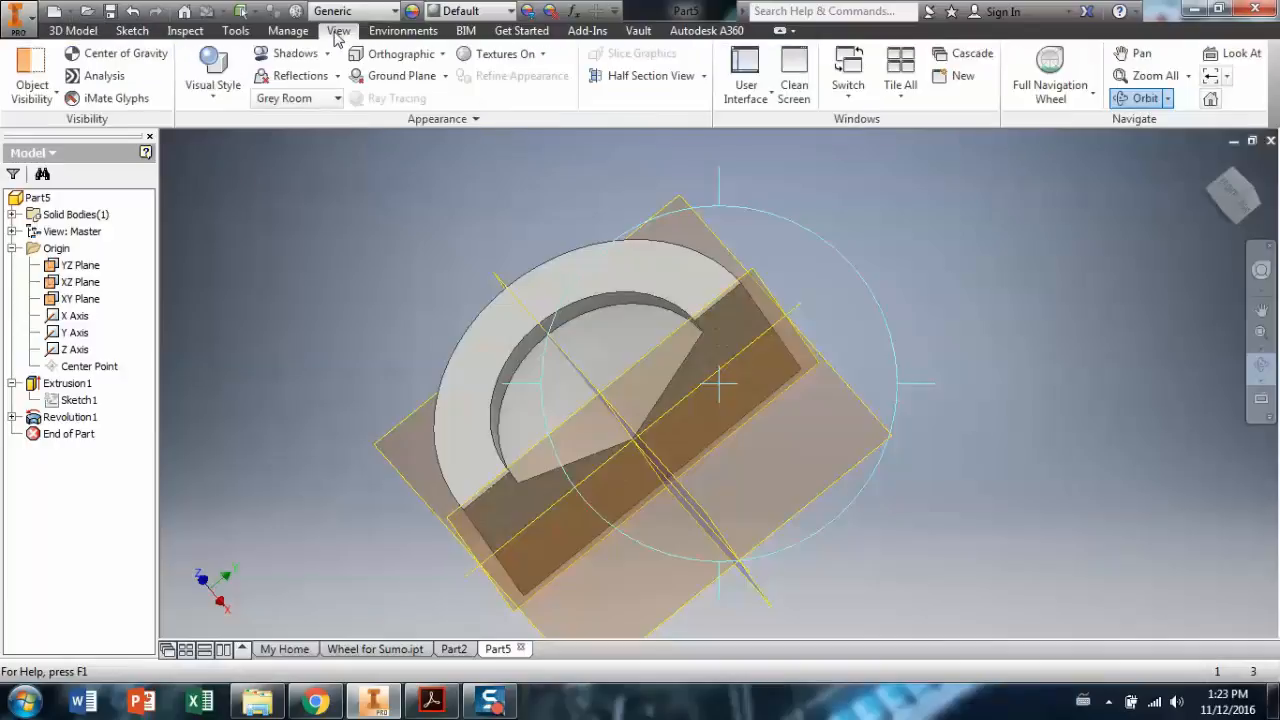
left_click(704, 77)
left_click(666, 220)
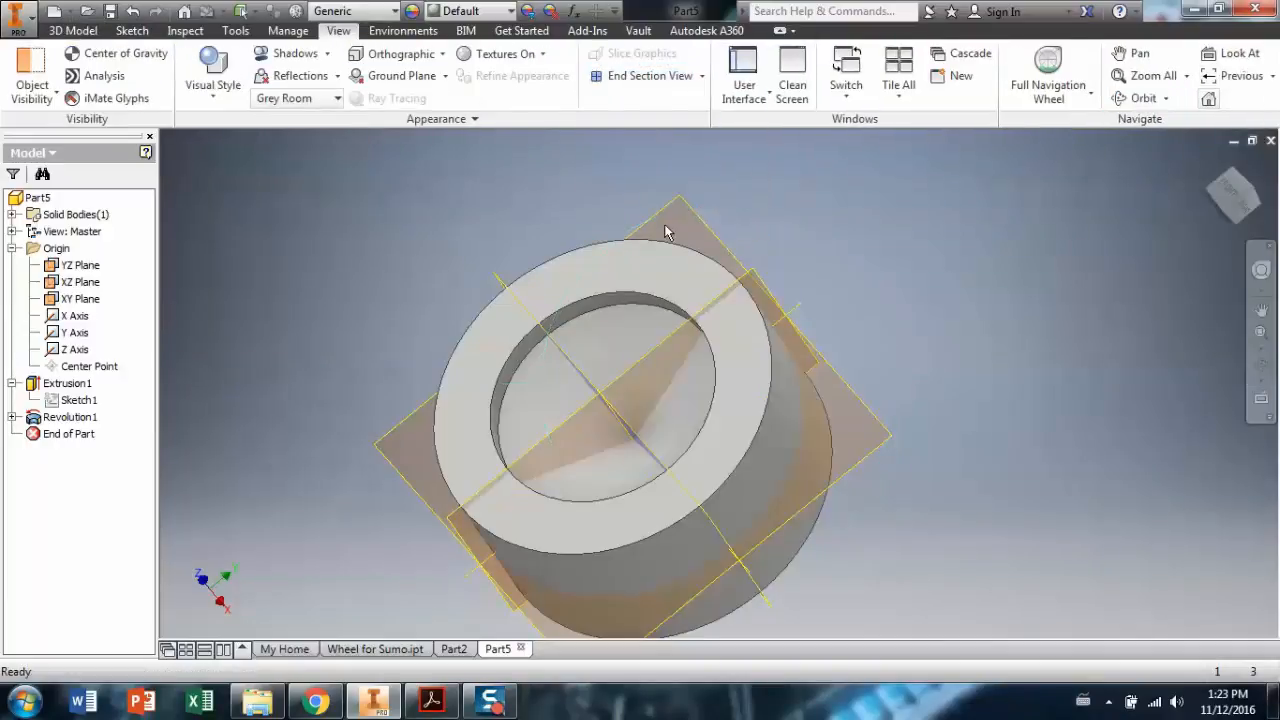
left_click(1261, 366)
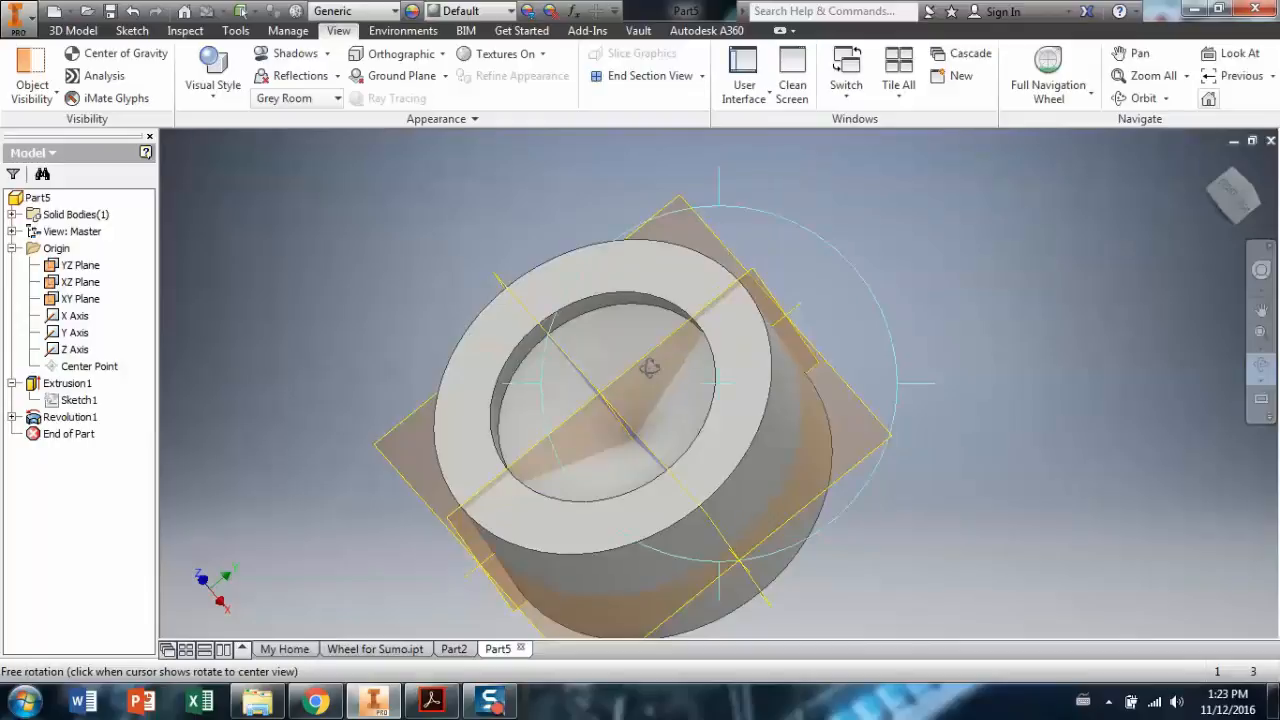
left_click_drag(660, 200, 680, 293)
middle_click_drag(680, 293, 644, 424, "shift")
left_click_drag(644, 424, 774, 431)
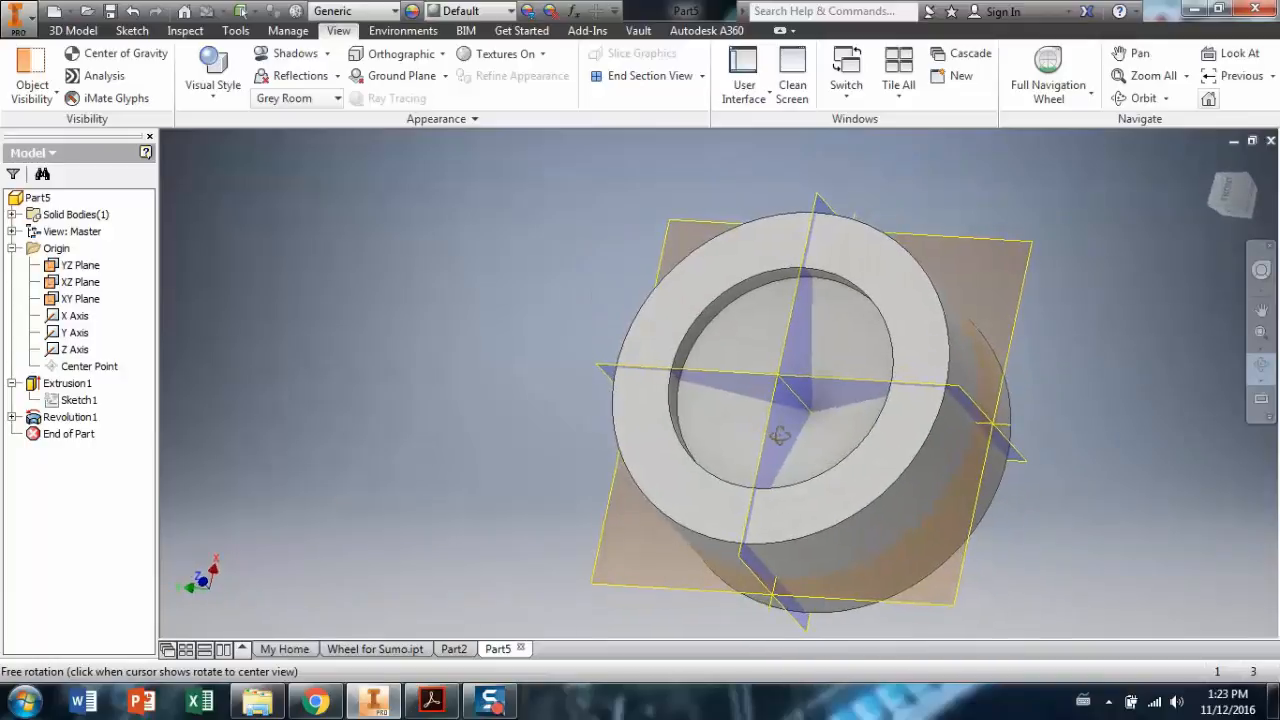
left_click(132, 30)
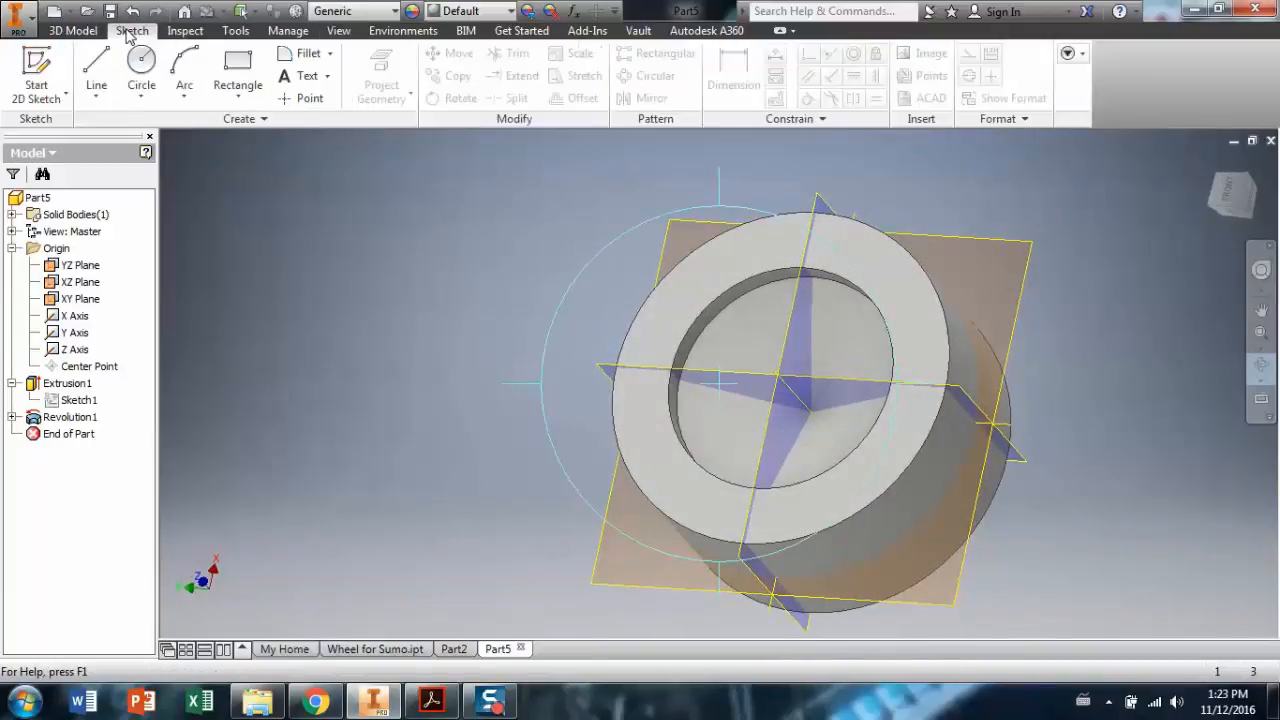
Sketch a small circle on the wheel's top face, centred on the horizontal axis.
left_click(38, 68)
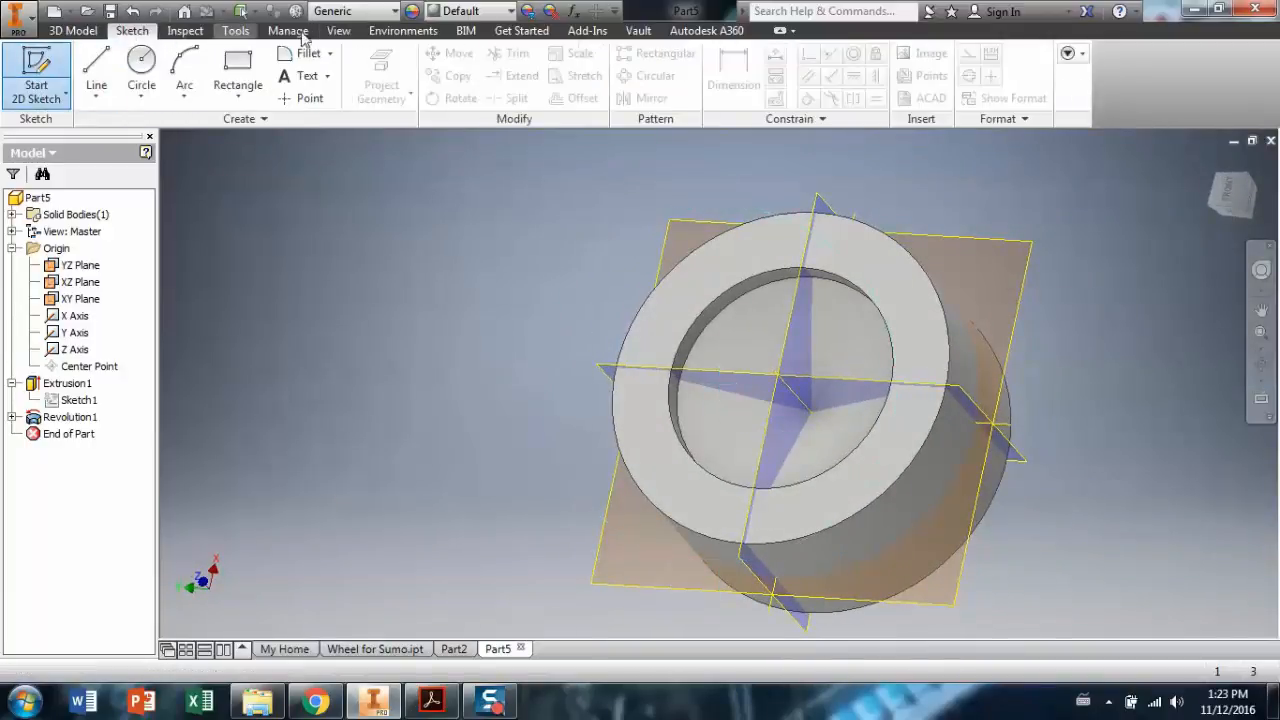
left_click(757, 264)
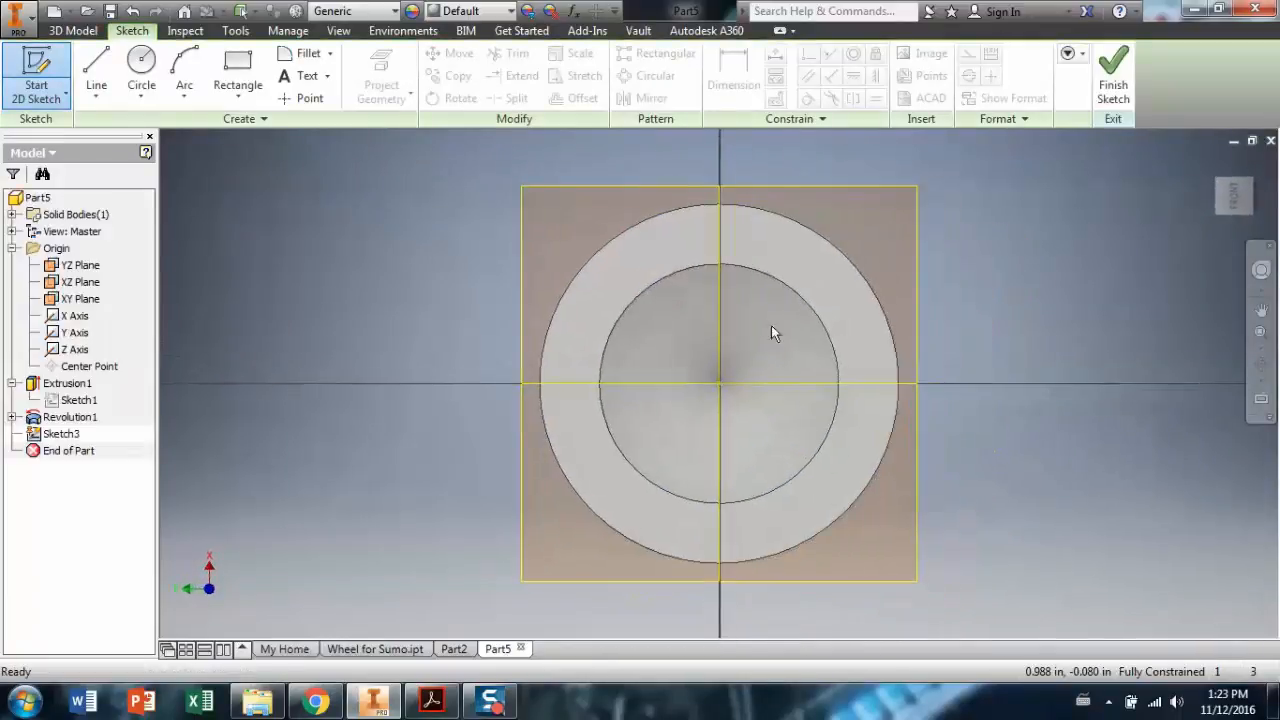
scroll(693, 391, "down", 3)
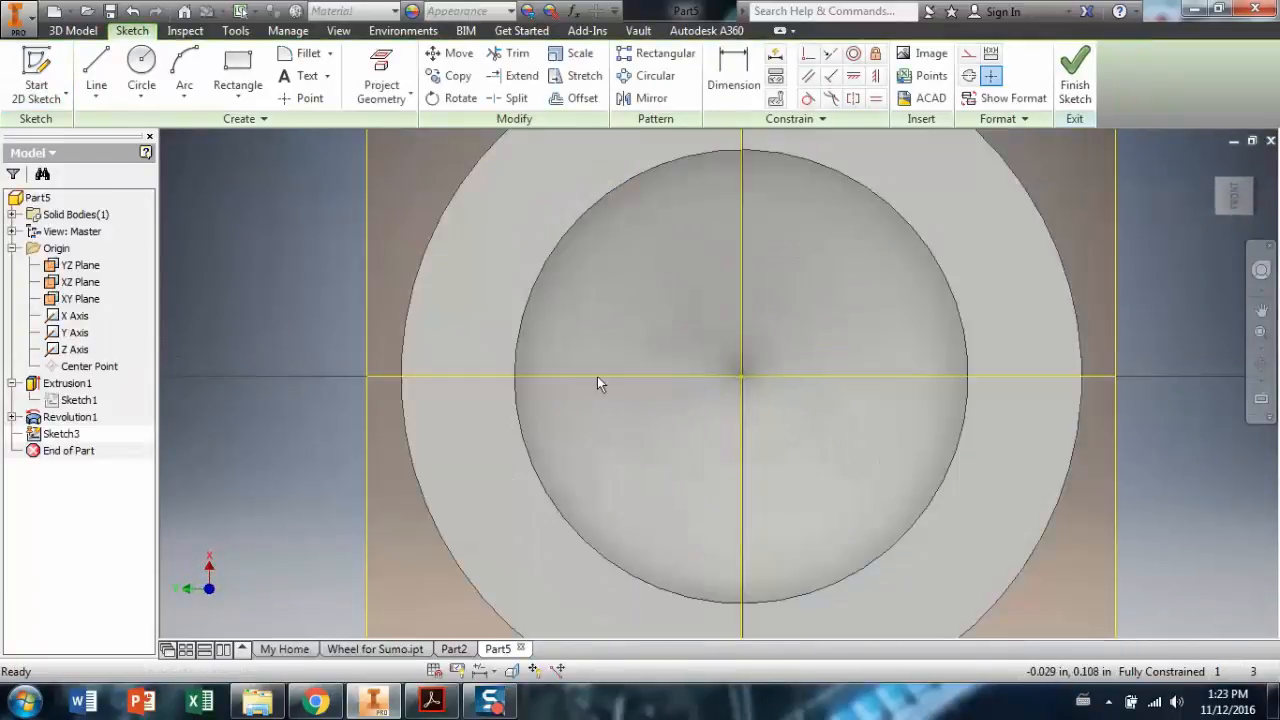
left_click(146, 66)
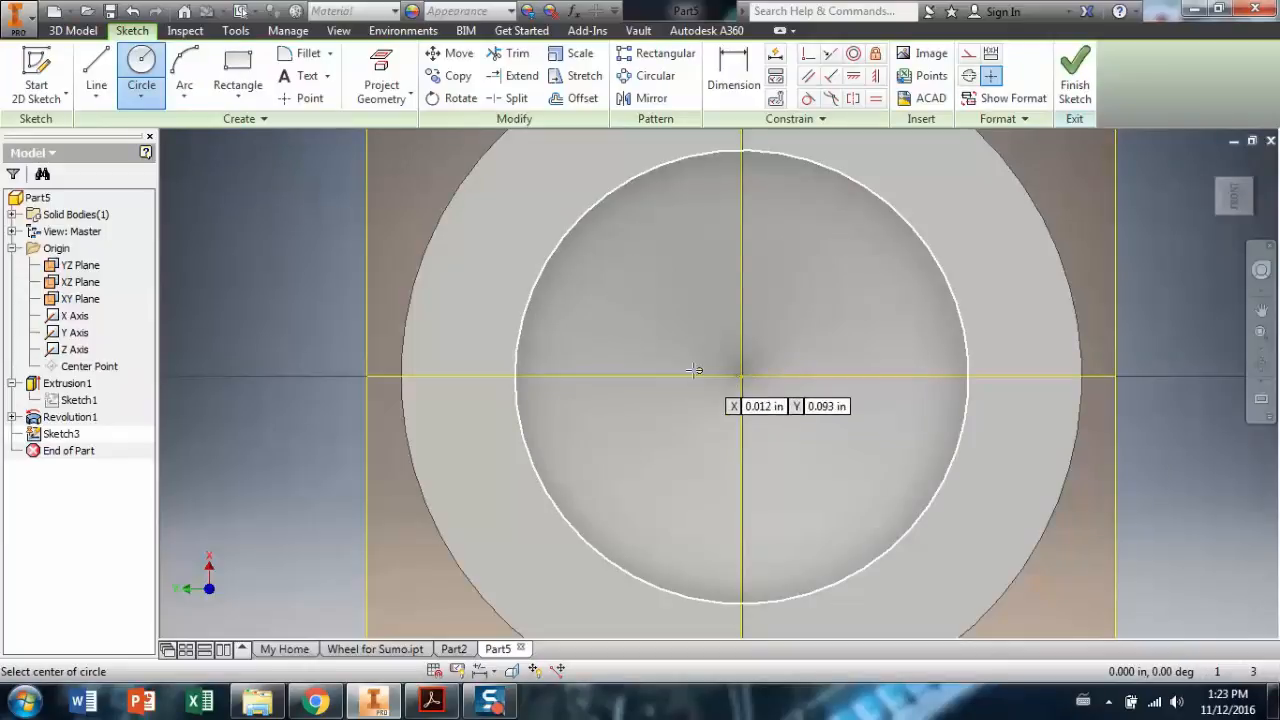
left_click(597, 377)
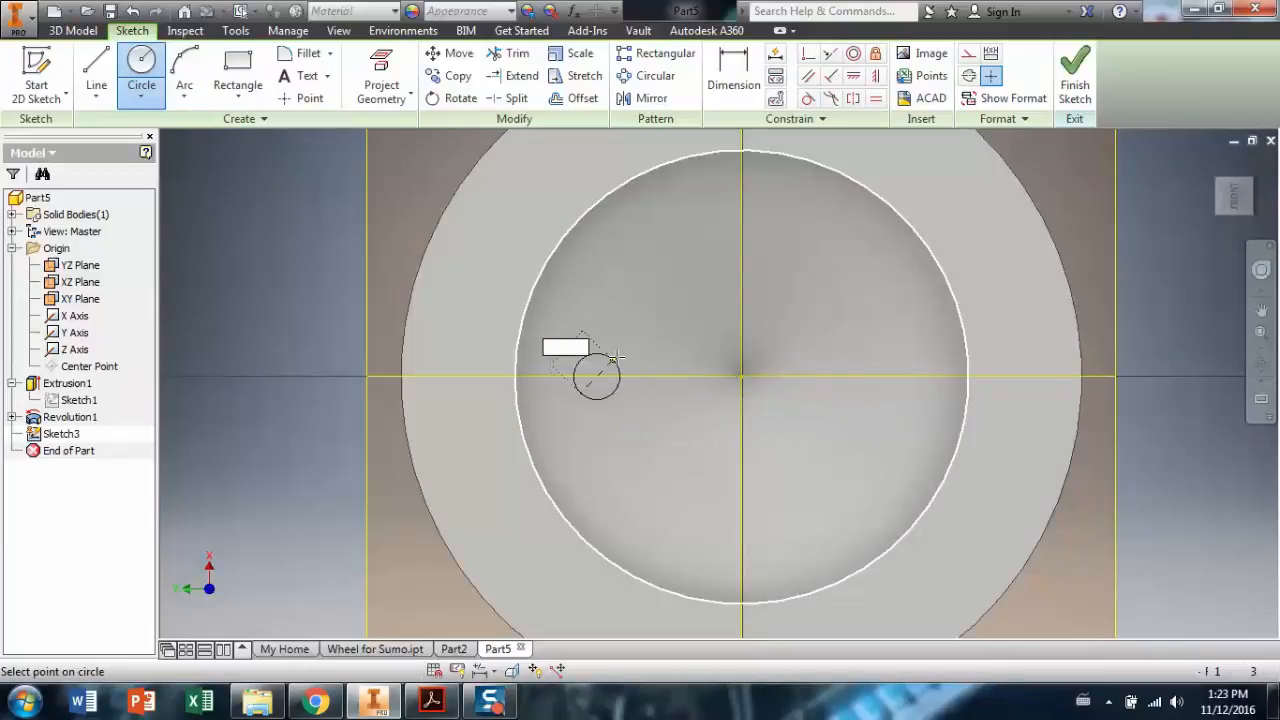
left_click(625, 351)
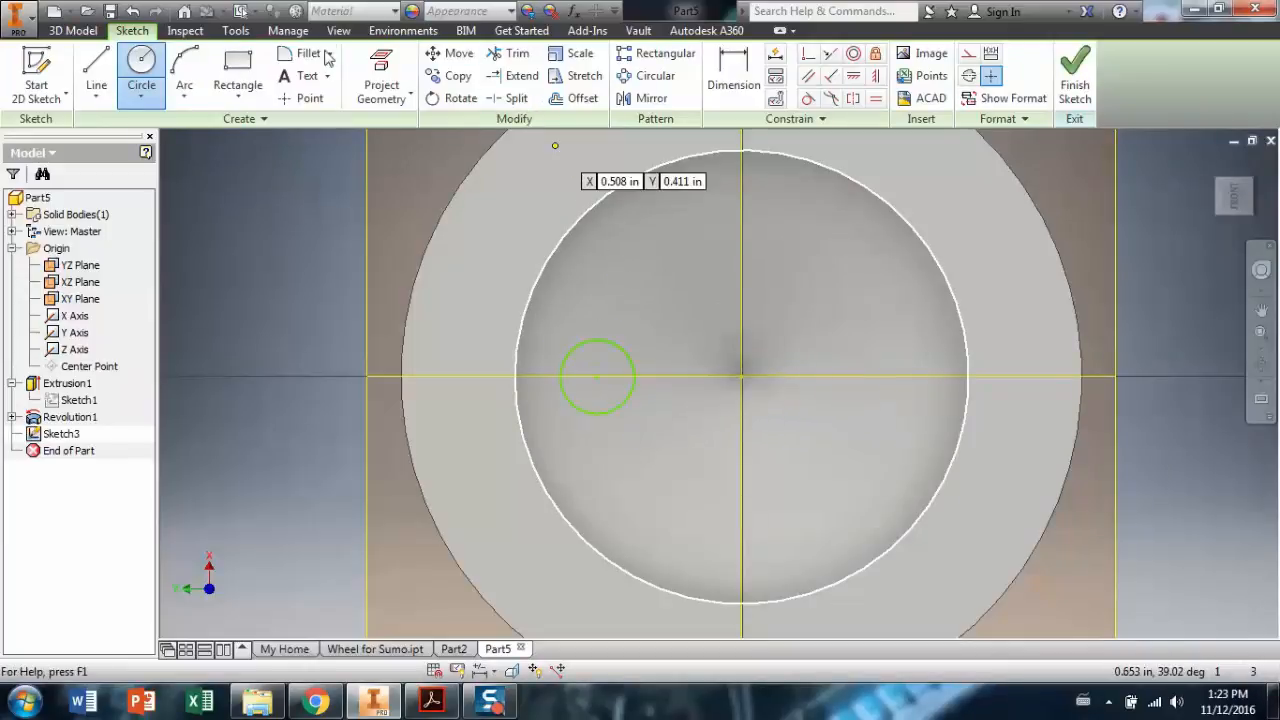
Dimension the small circle's diameter to .25.
left_click(730, 72)
left_click(634, 368)
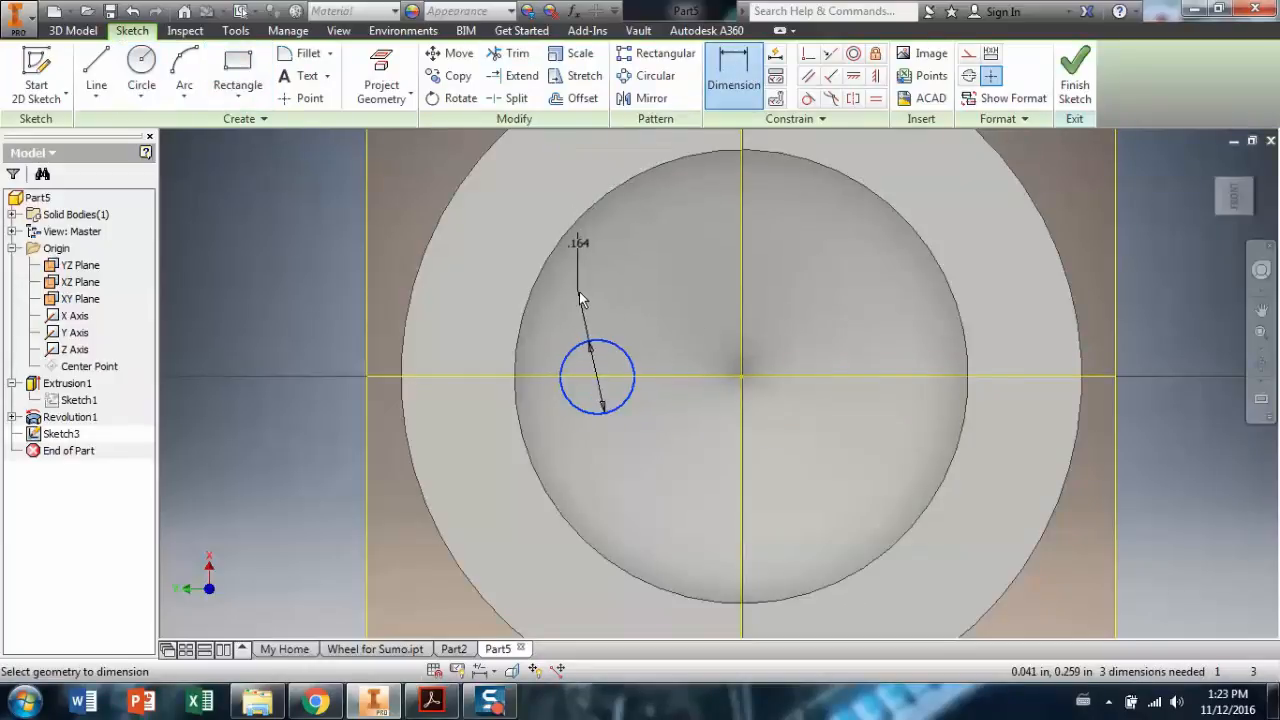
left_click(622, 281)
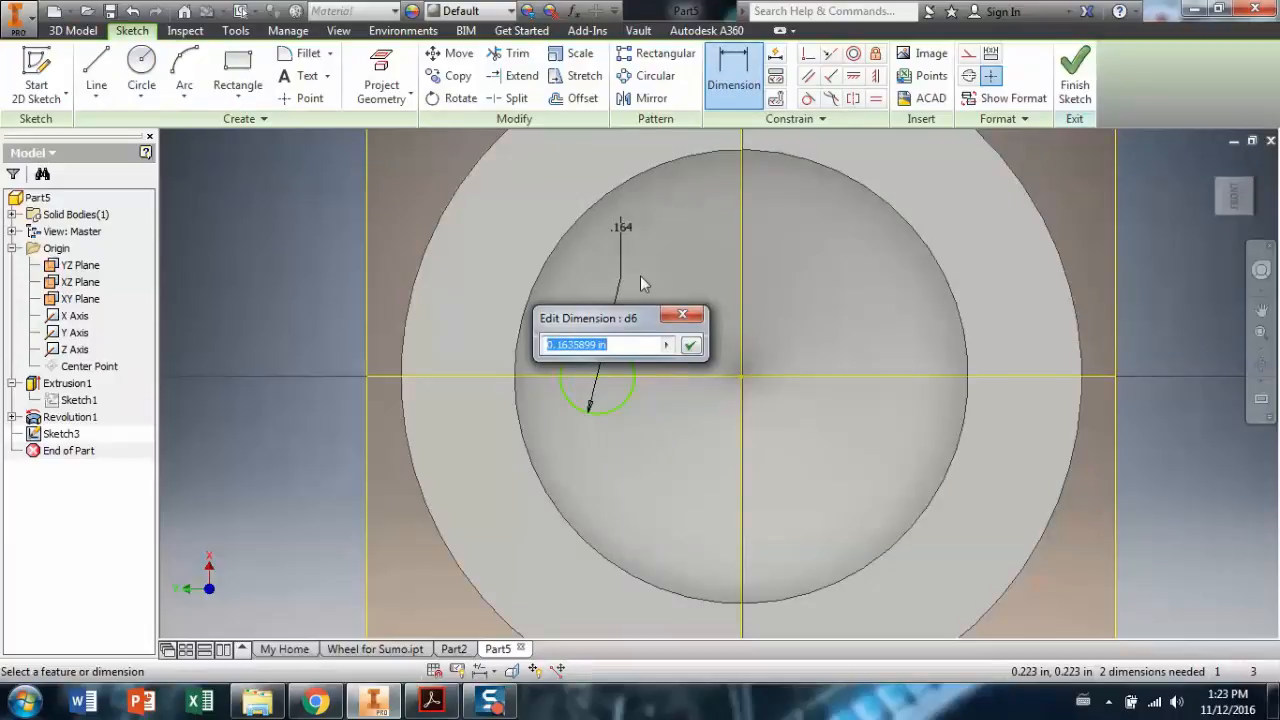
type(".25")
key("Return")
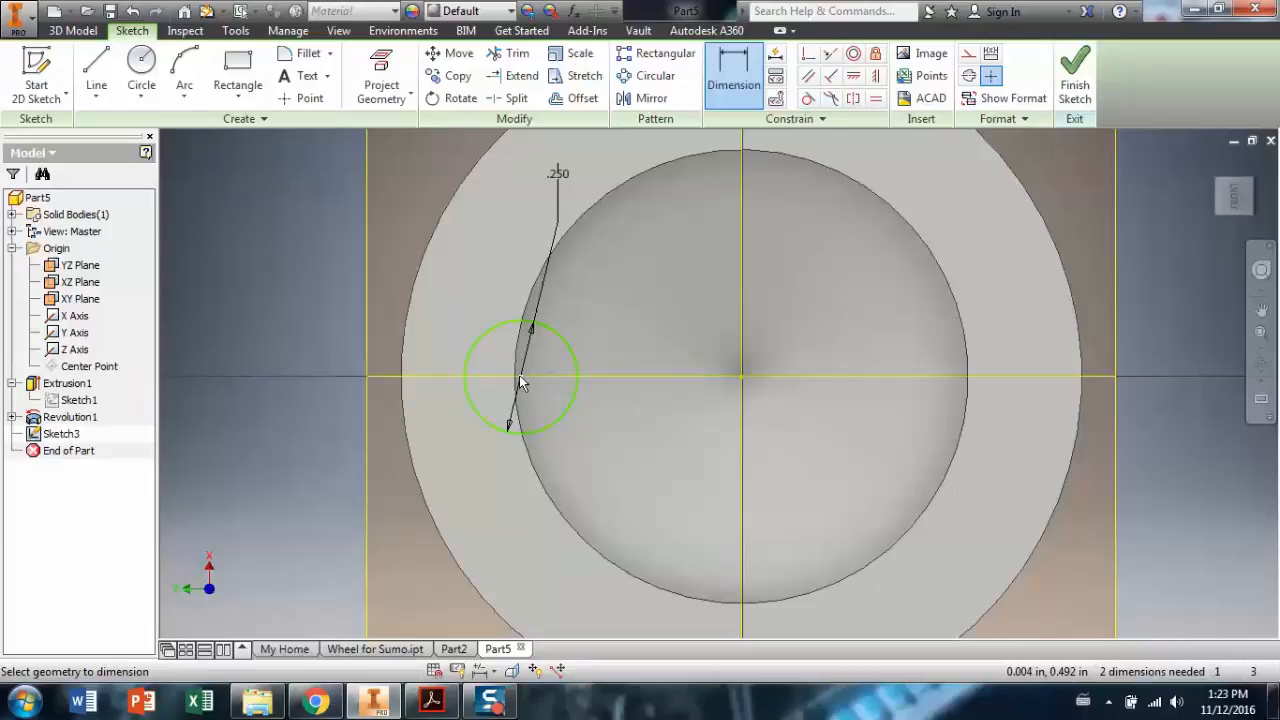
Dimension the circle's distance from the wheel centre, correcting it to .325.
left_click(575, 365)
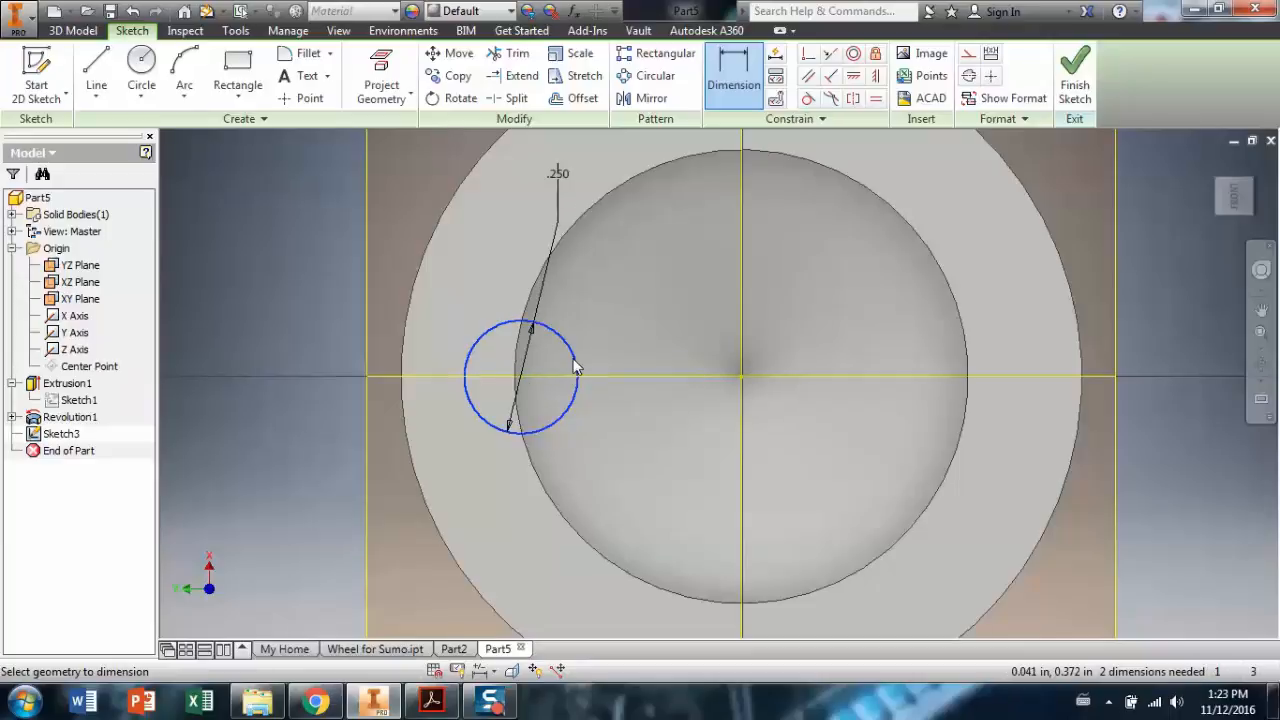
left_click(740, 382)
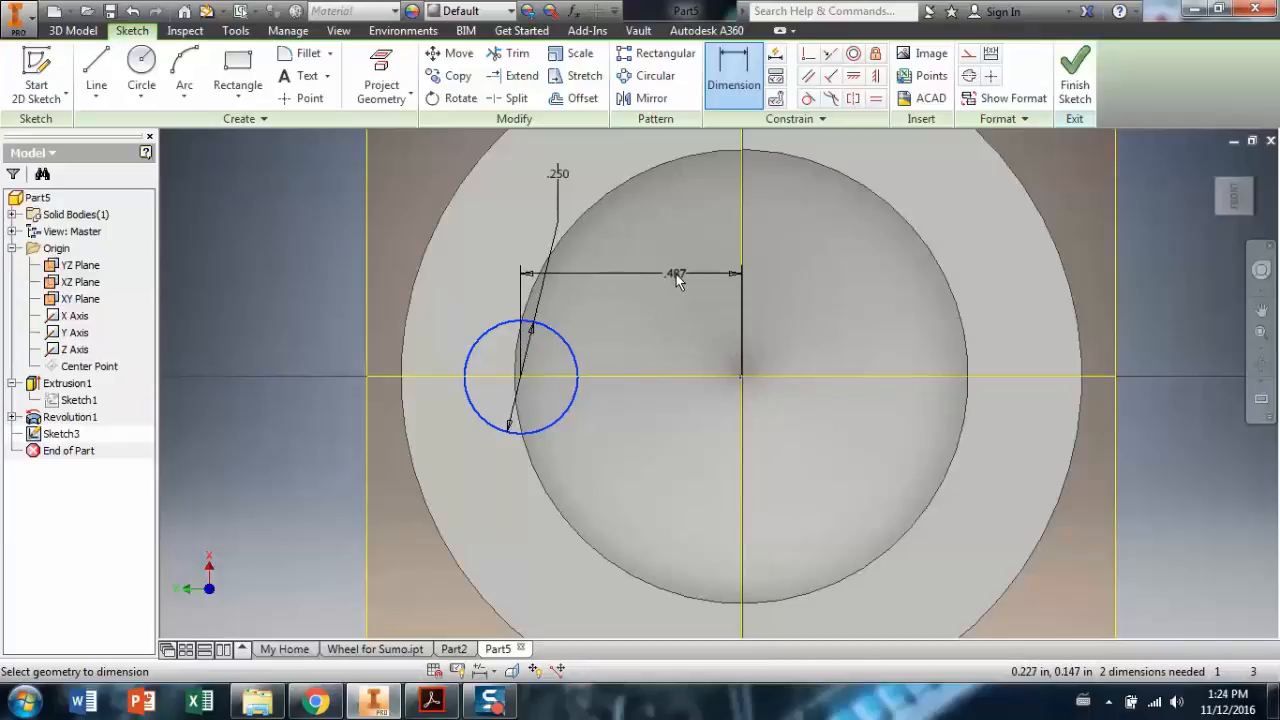
left_click(676, 274)
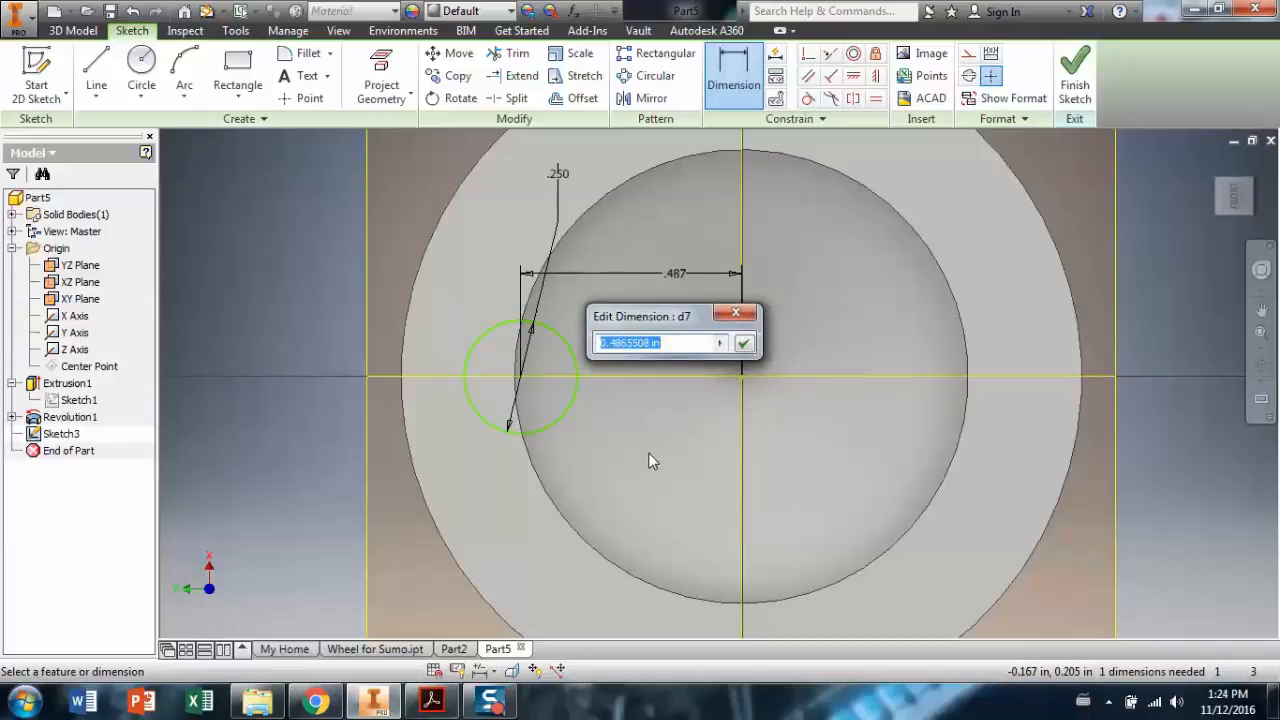
type(".35")
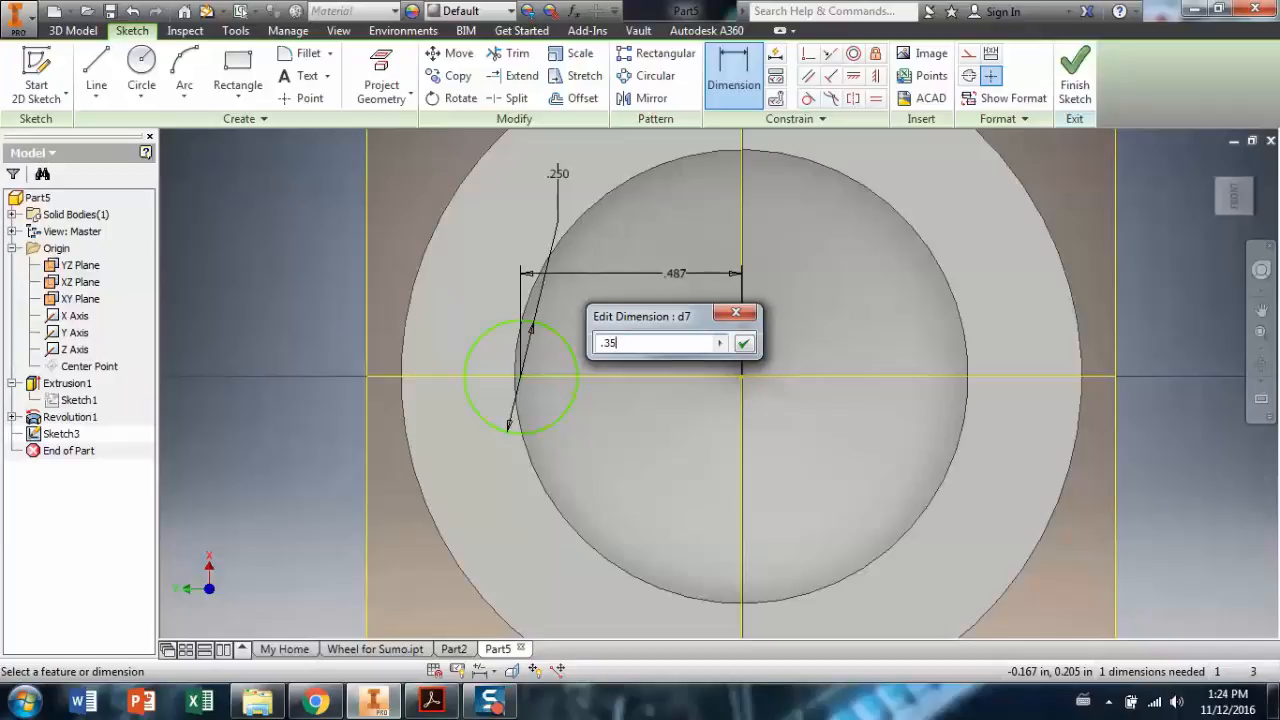
key("Return")
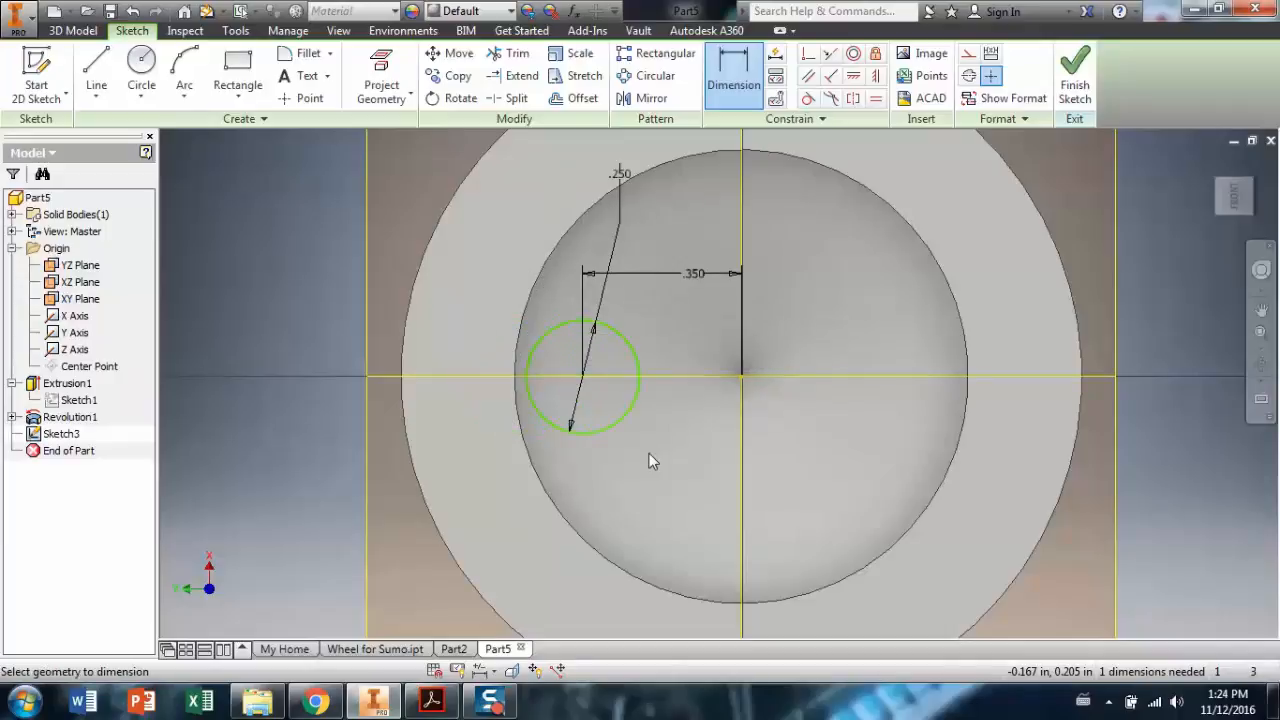
double_click(698, 279)
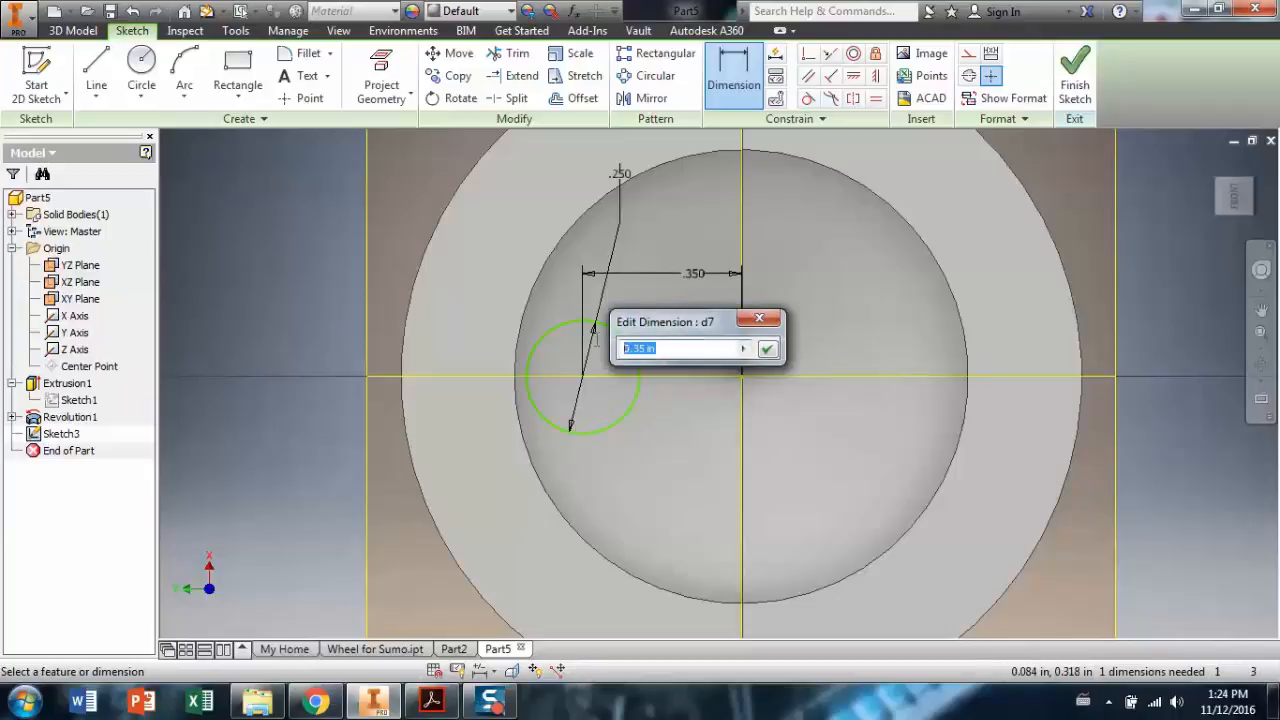
type(".325")
key("Return")
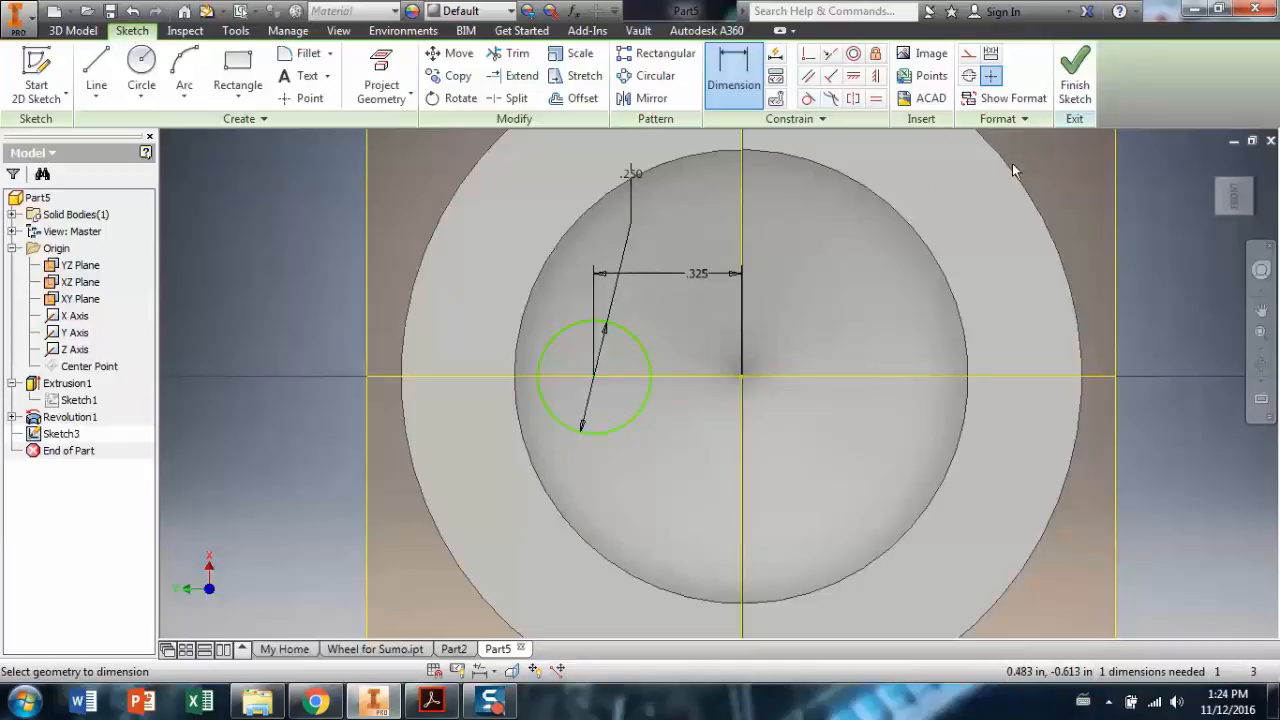
Start a circular pattern of the small circle around the wheel's central axis.
left_click(656, 79)
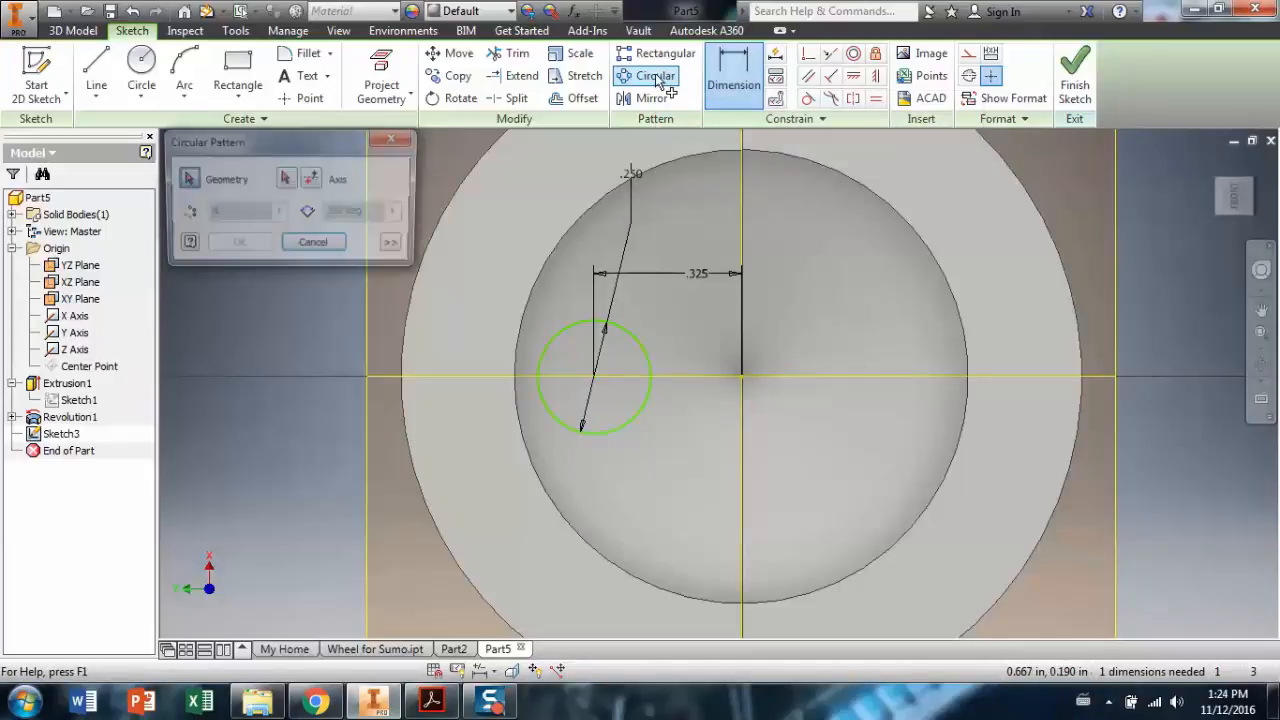
left_click(645, 338)
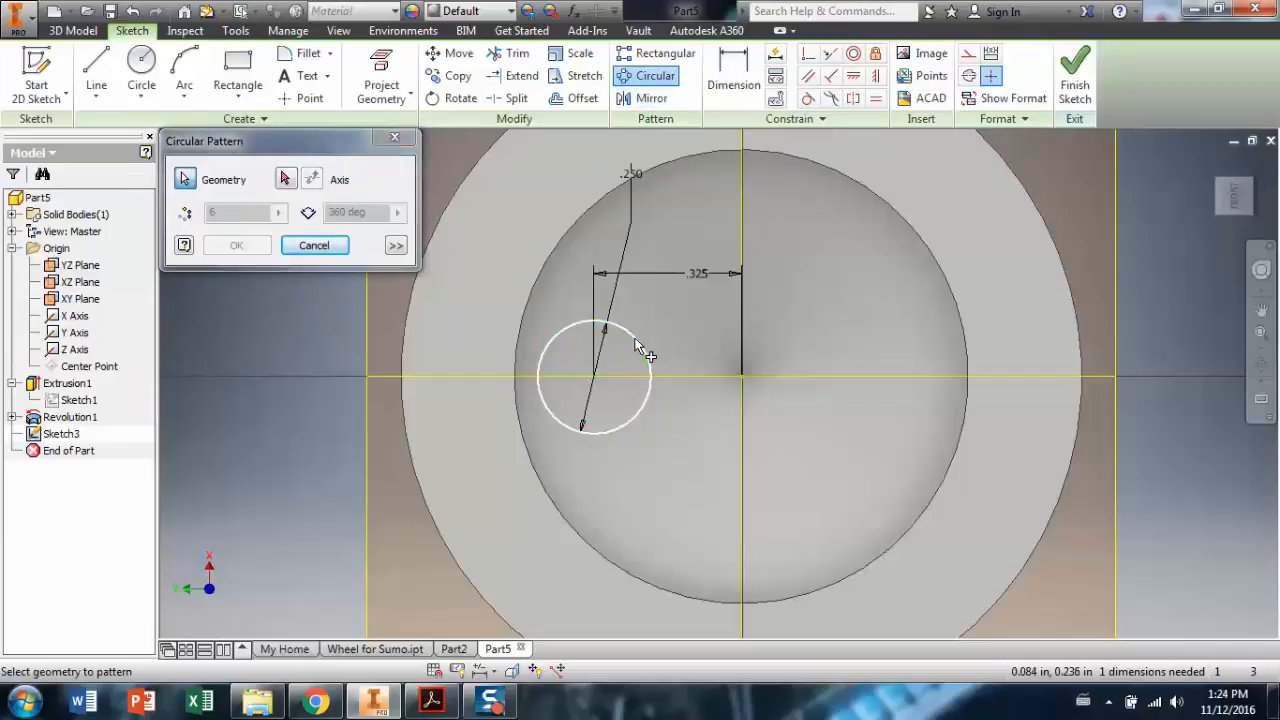
left_click(1261, 365)
left_click_drag(820, 421, 896, 335)
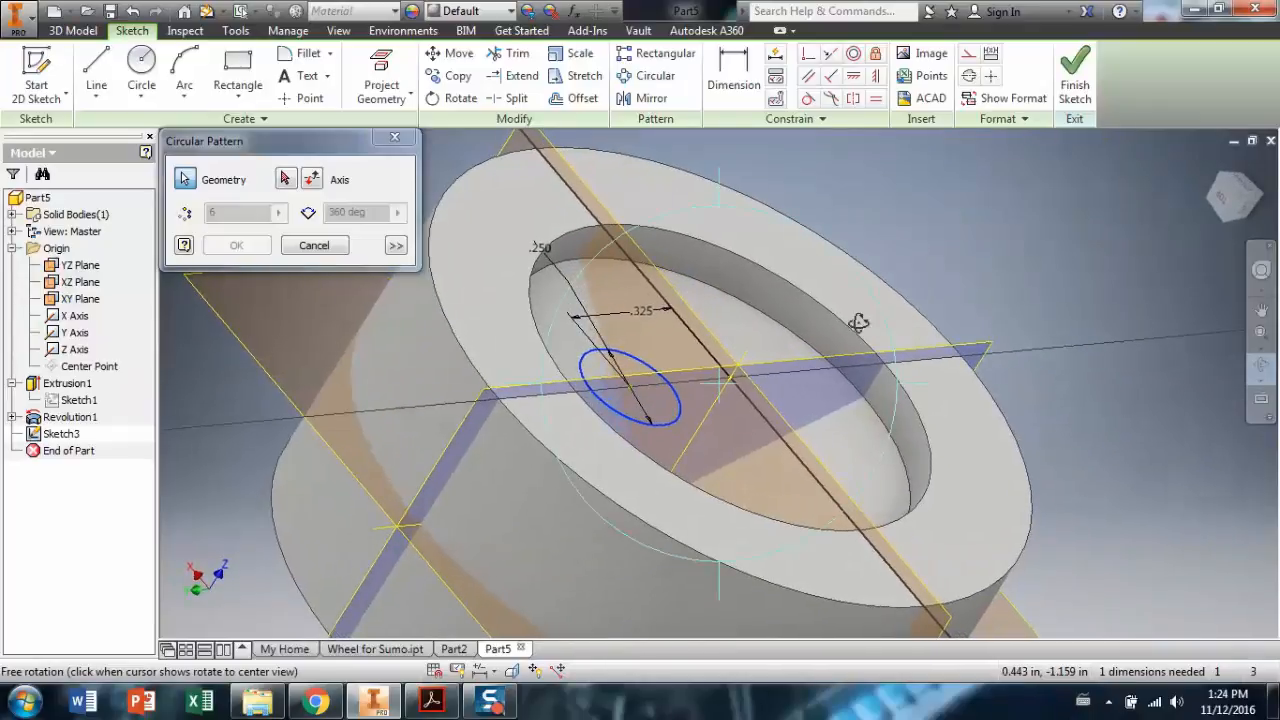
left_click(298, 183)
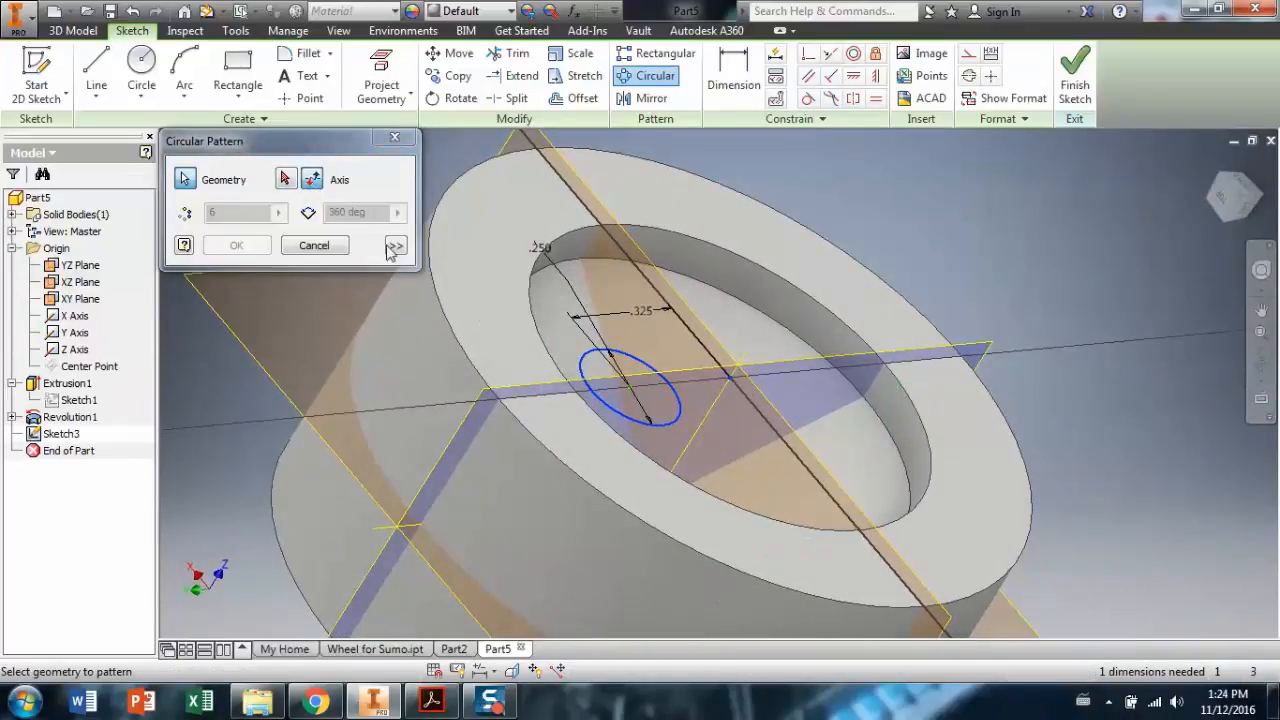
left_click(287, 182)
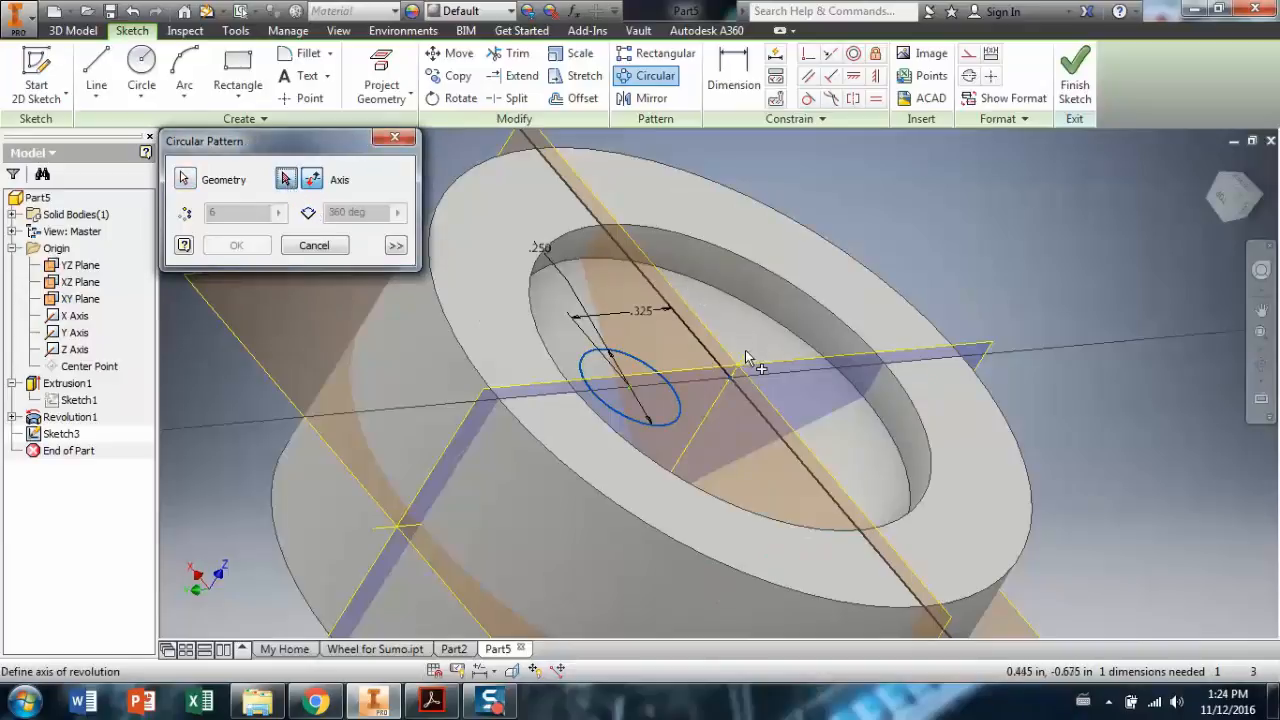
left_click(731, 384)
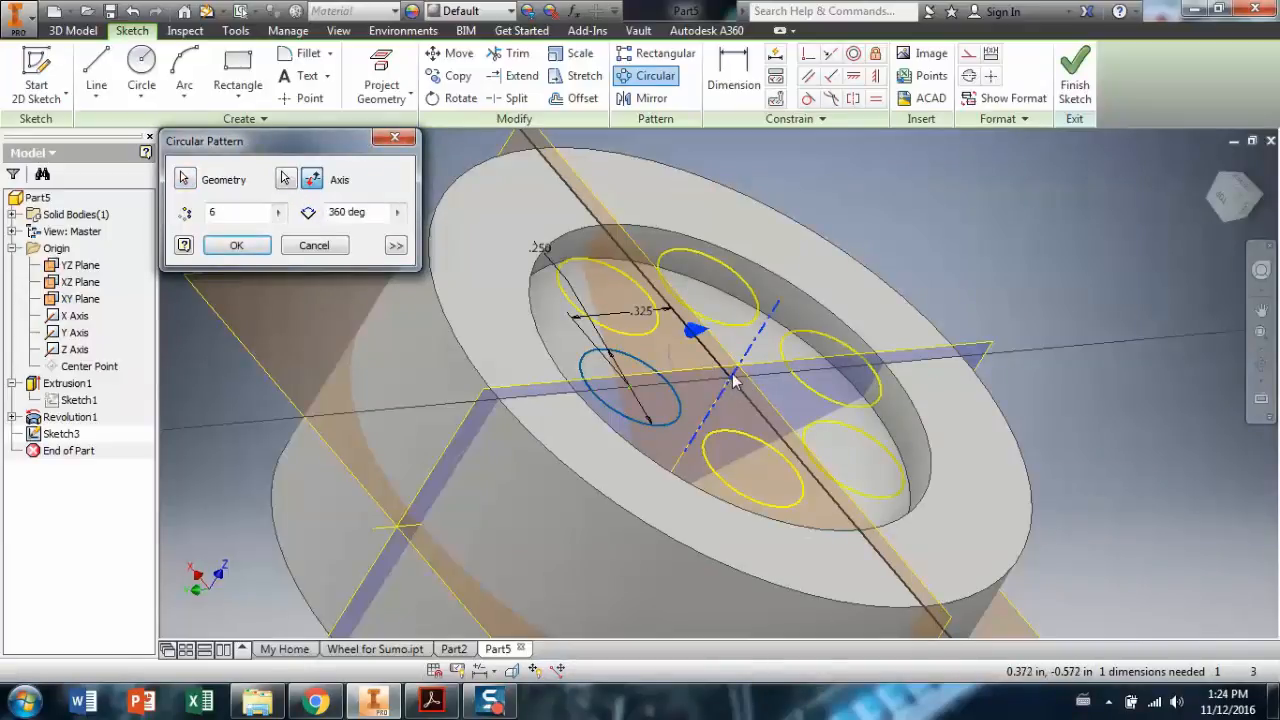
left_click(1258, 366)
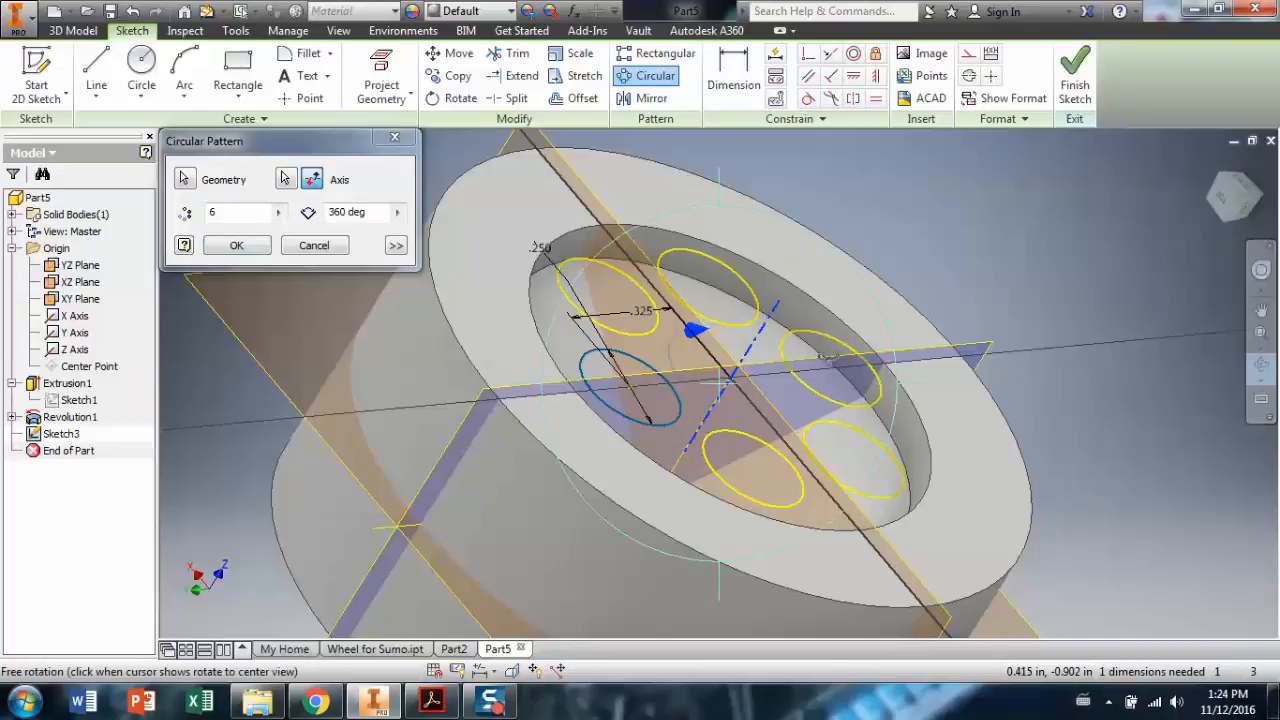
mouse_move(1008, 362)
left_mouse_down()
mouse_move(756, 372)
mouse_move(757, 396)
left_mouse_up()
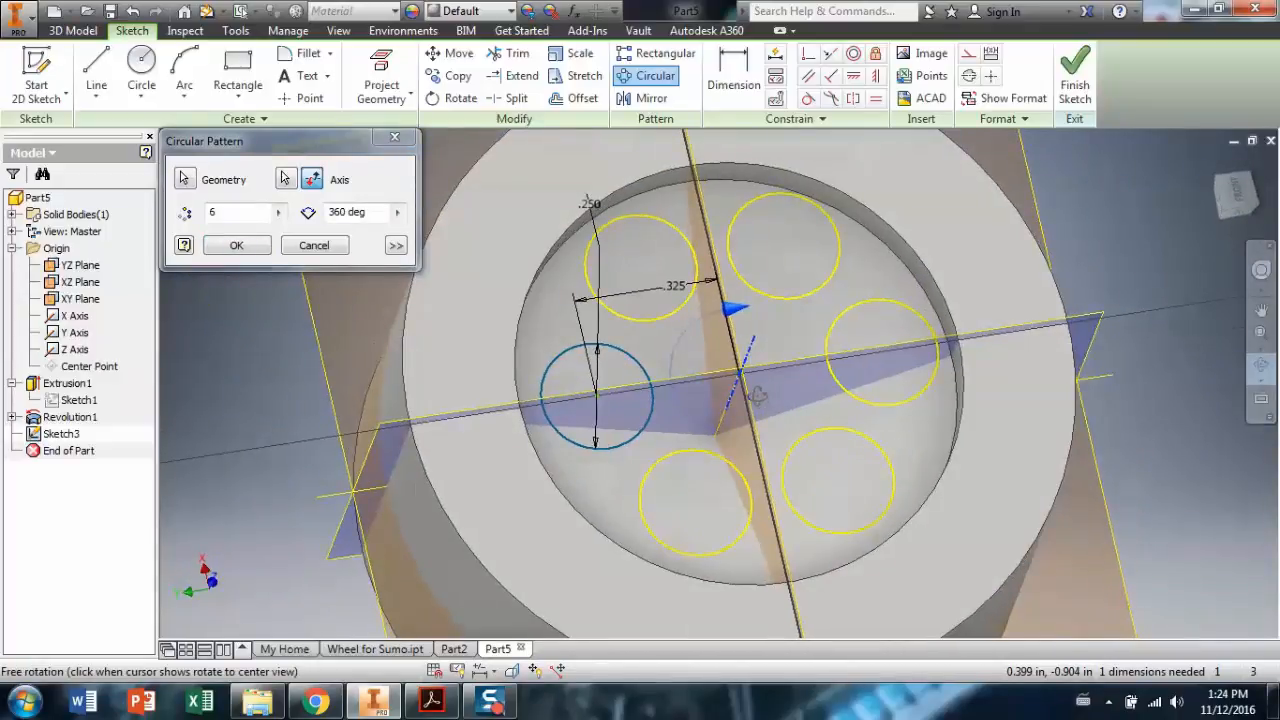
Set the pattern to 5 instances over 360 degrees, apply it, and orbit to check.
left_click(228, 212)
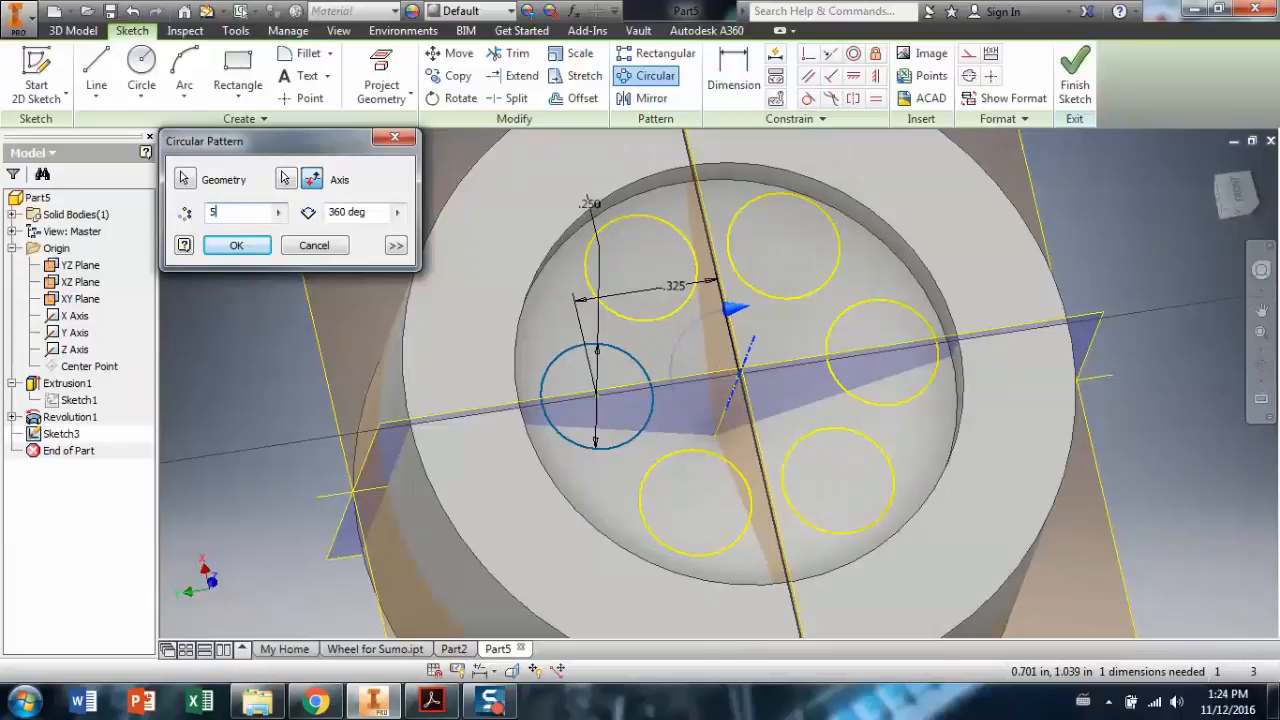
left_click(343, 213)
type("200")
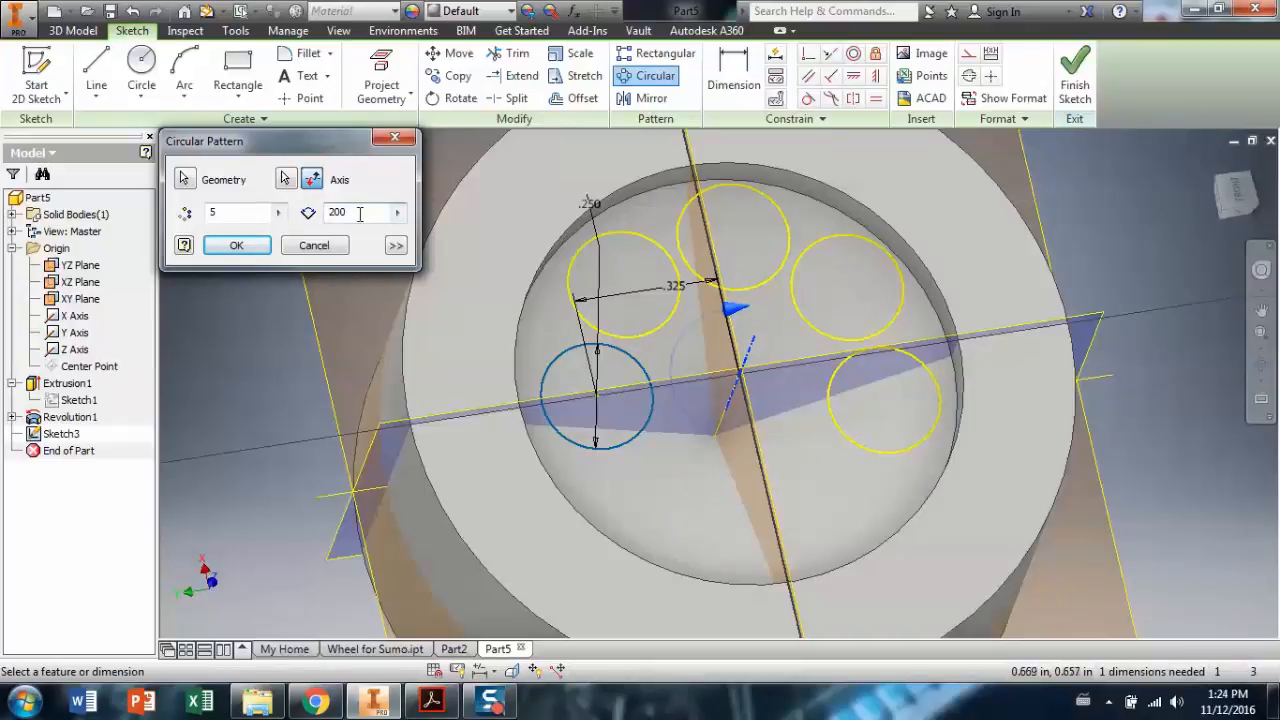
left_click(324, 213)
type("360")
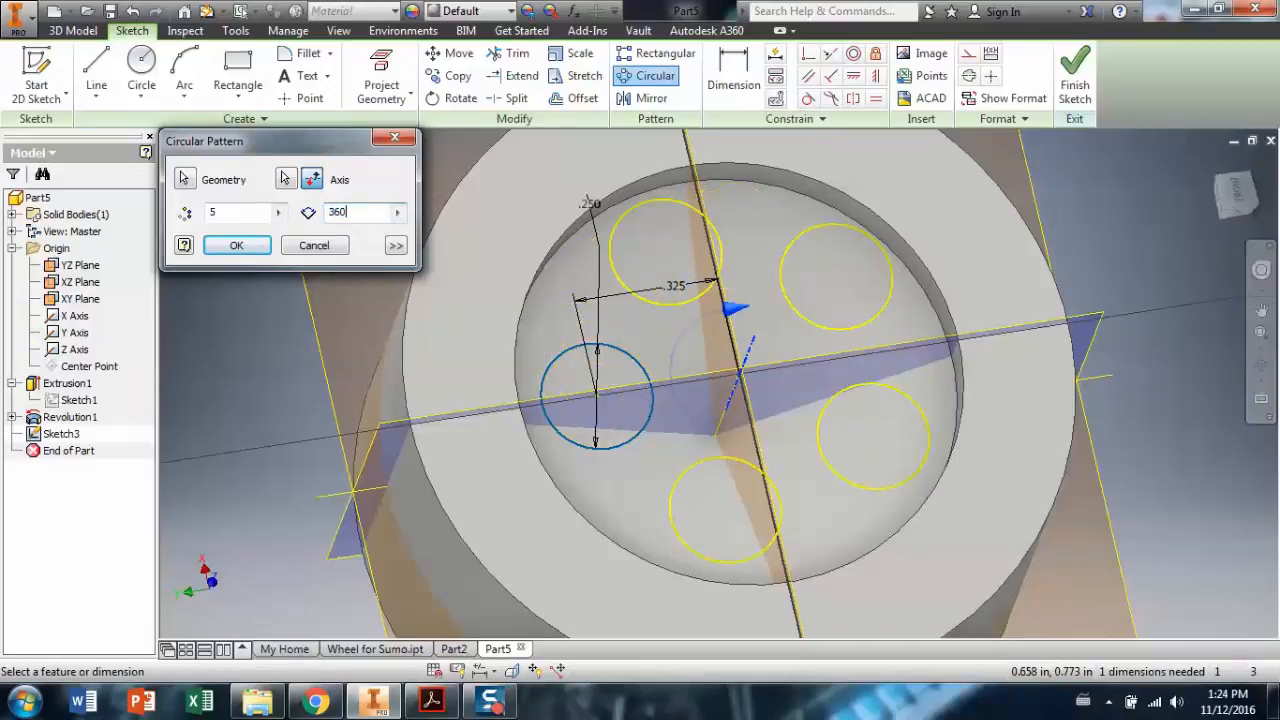
left_click(237, 246)
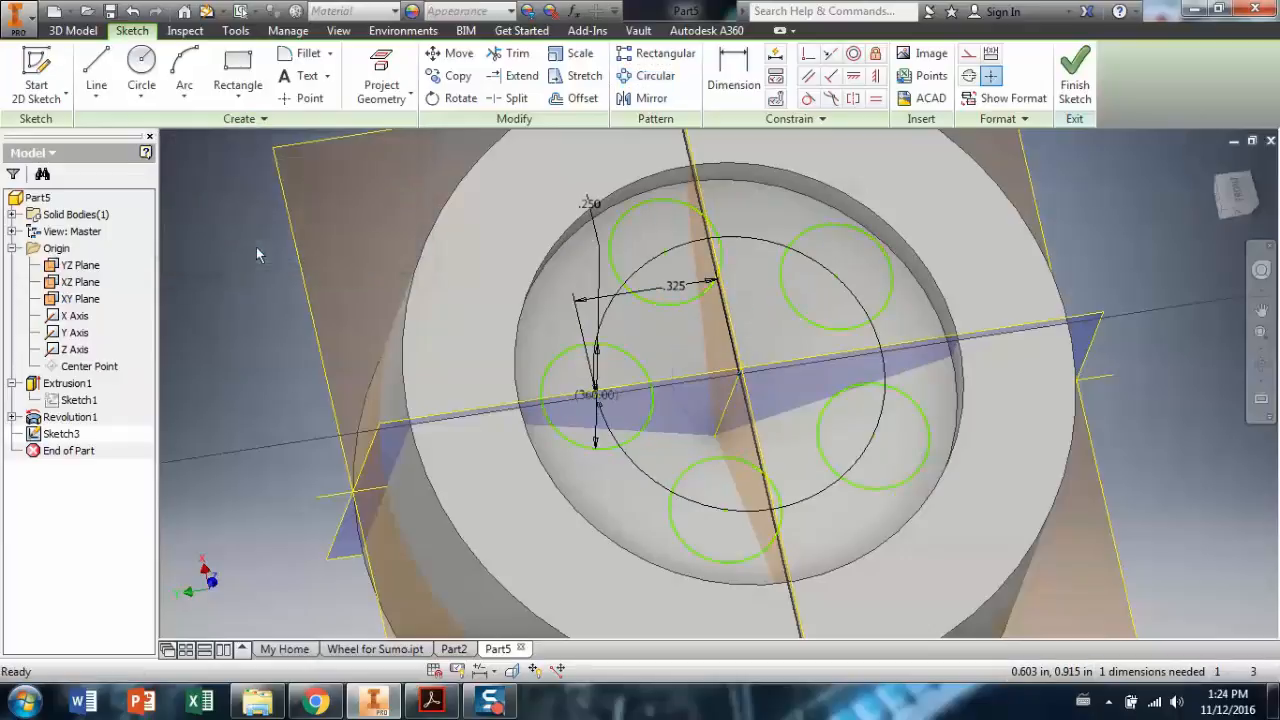
left_click(1261, 365)
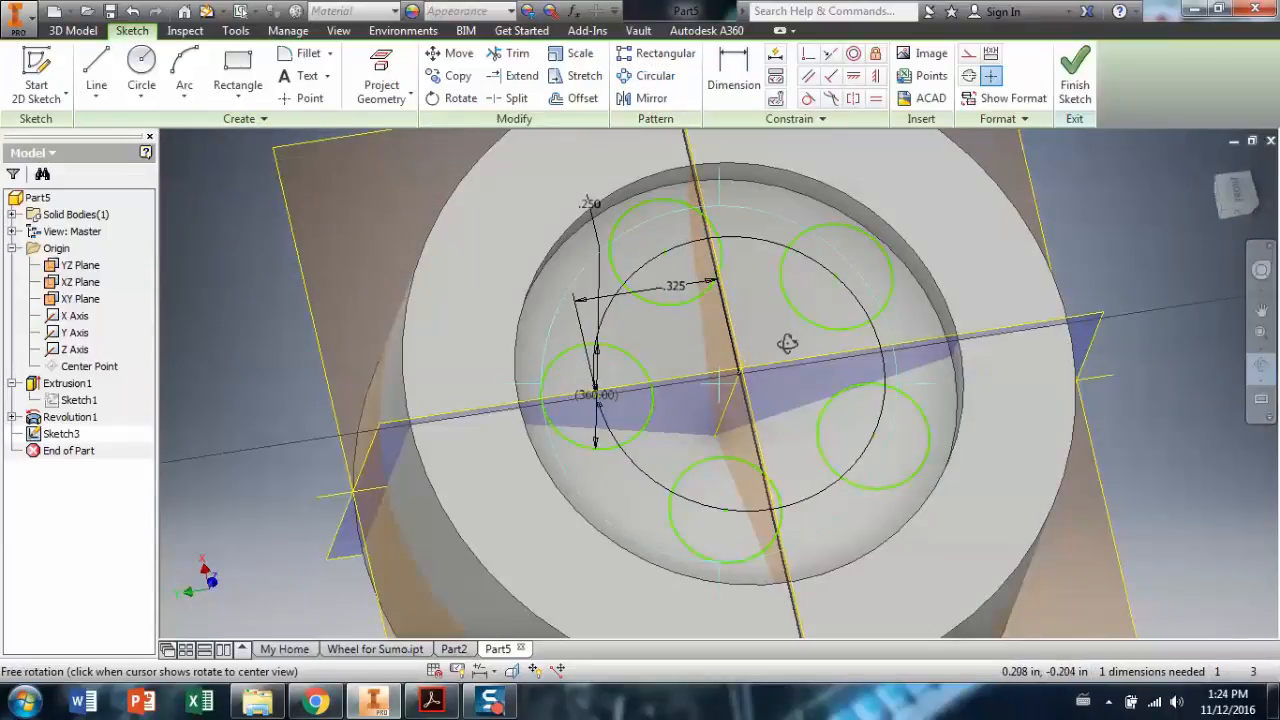
left_click_drag(789, 343, 772, 390)
scroll(873, 393, "up", 2)
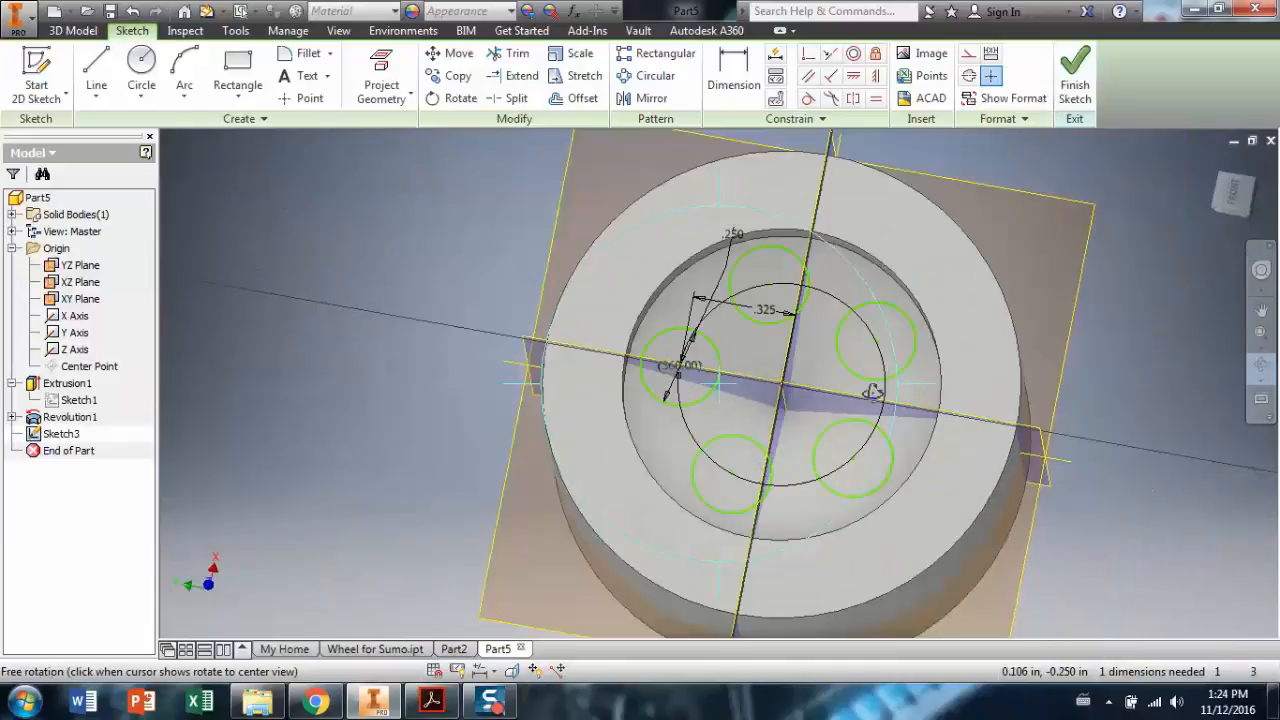
Finish the sketch and extrude the five patterned circles as profiles.
left_click(1072, 75)
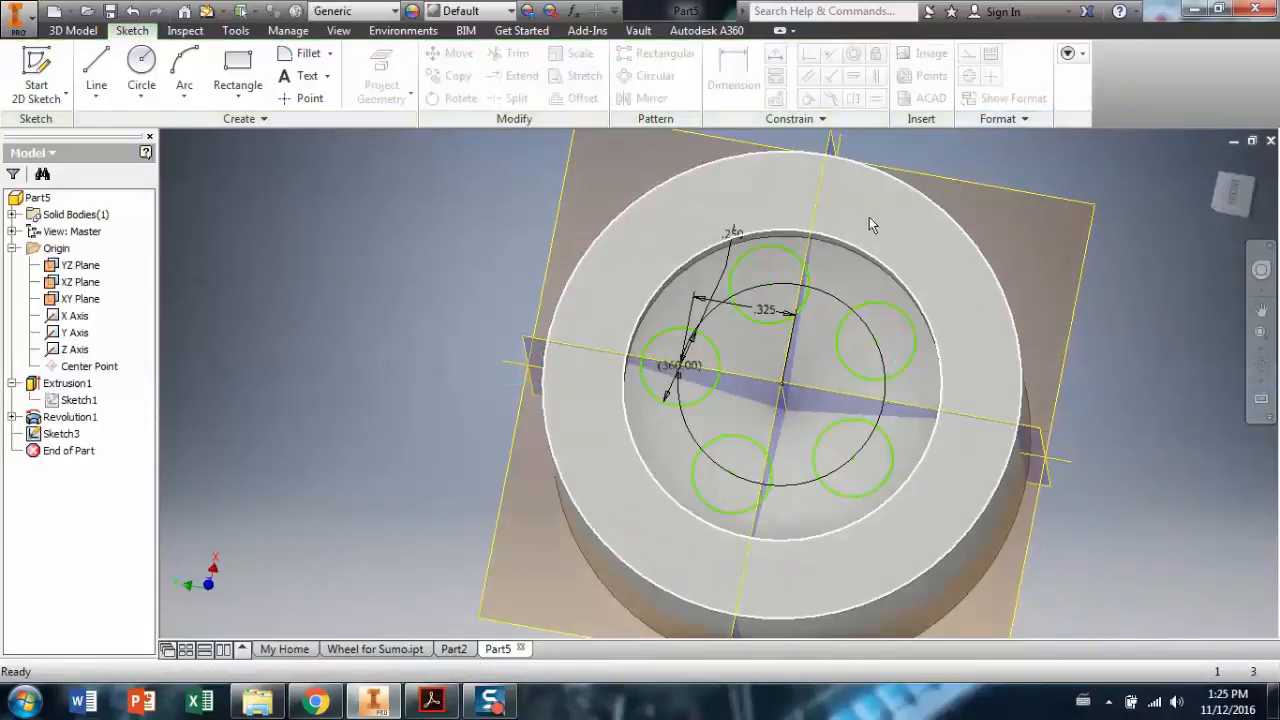
left_click(86, 32)
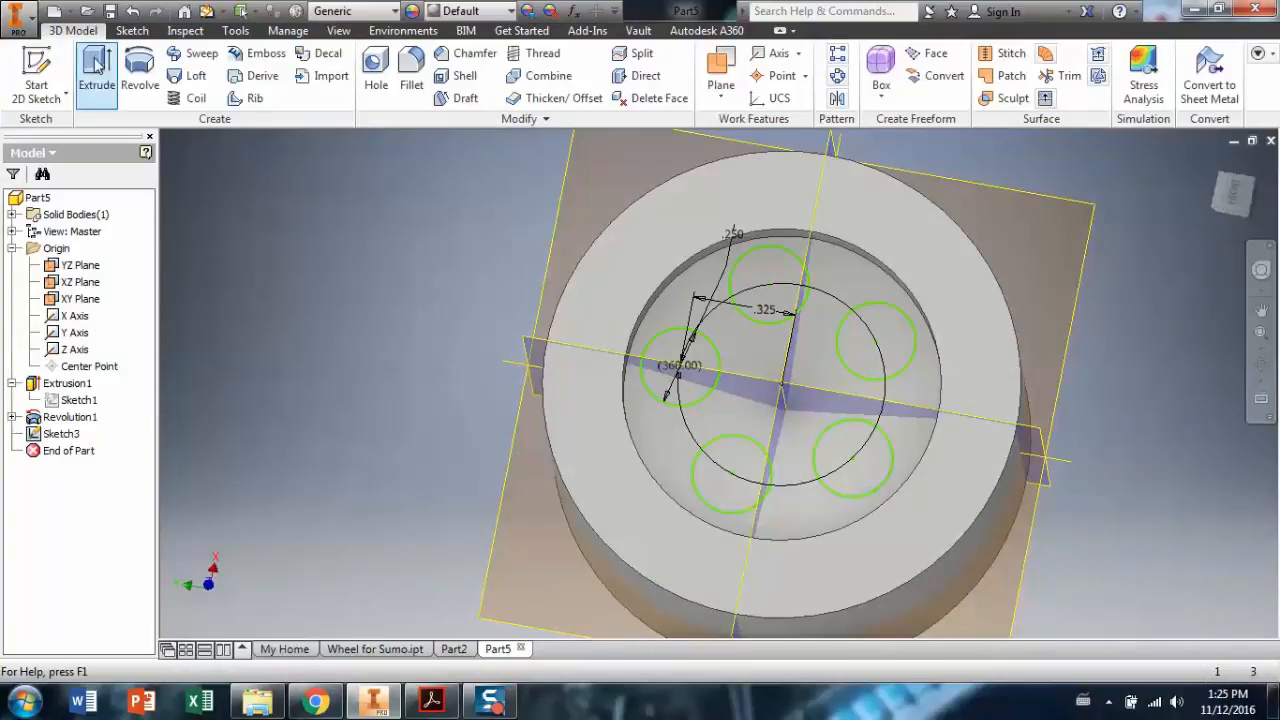
left_click(96, 62)
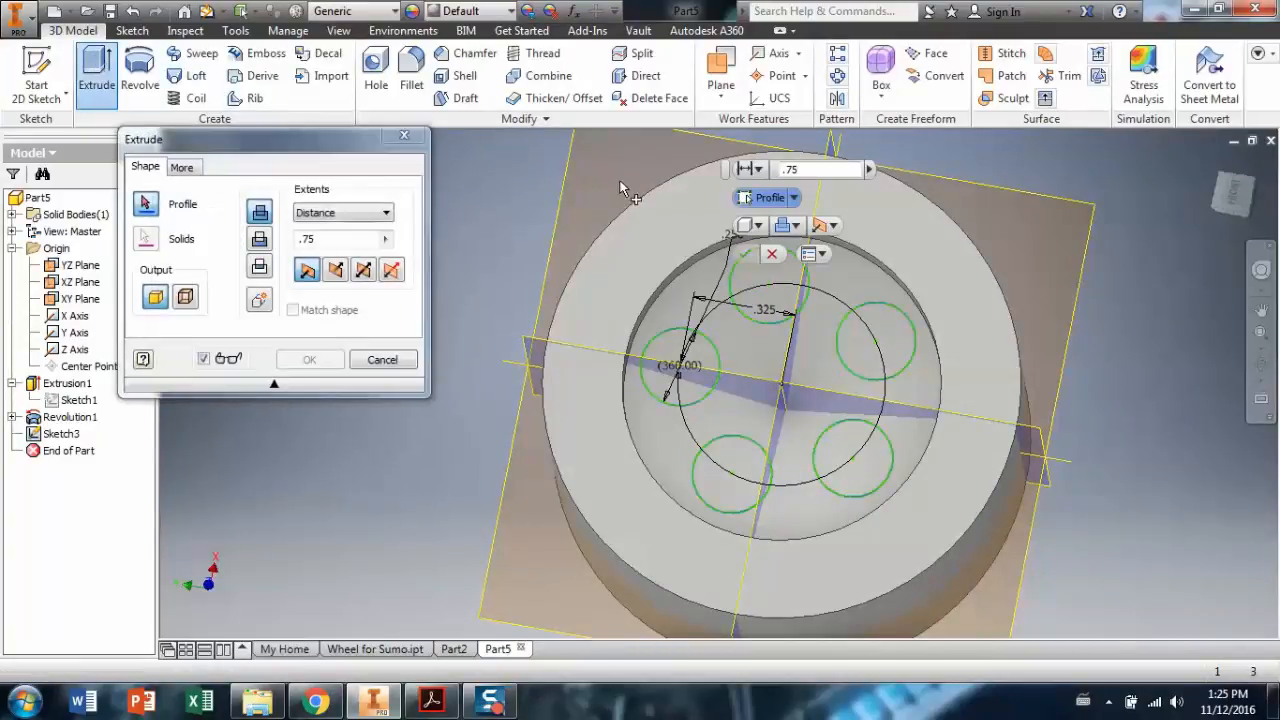
left_click(812, 295)
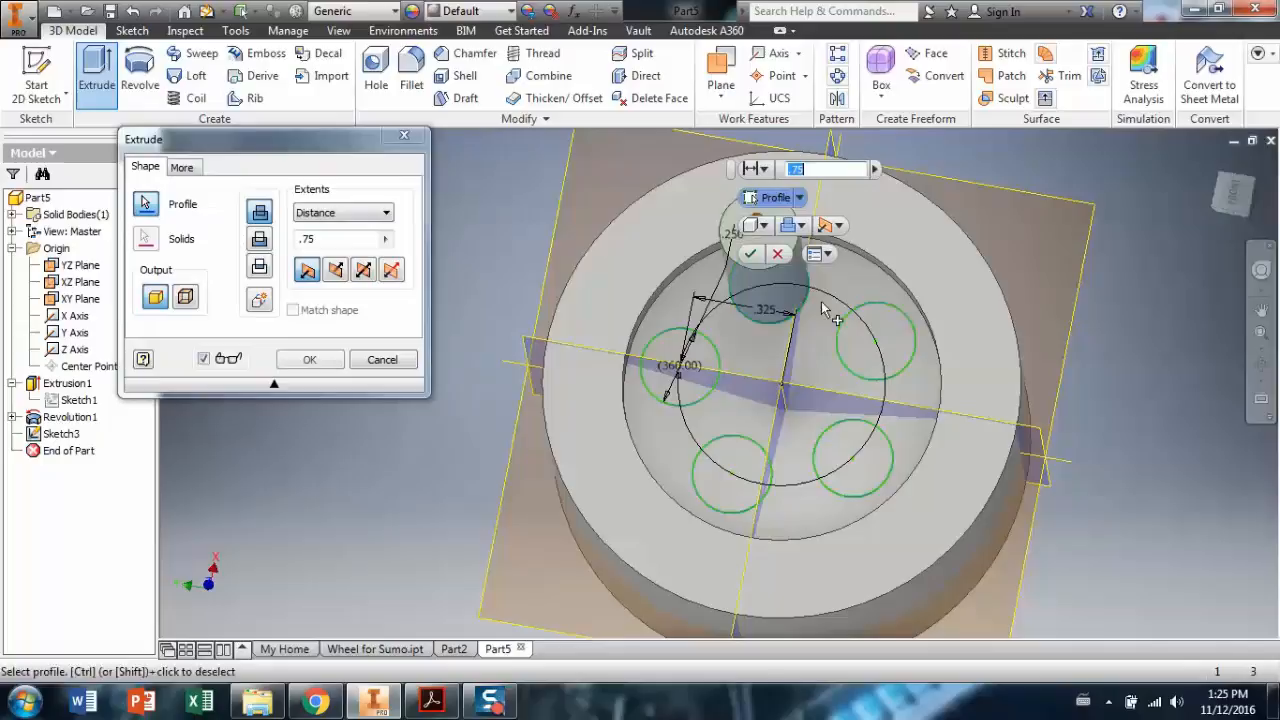
left_click(896, 339)
left_click(863, 457)
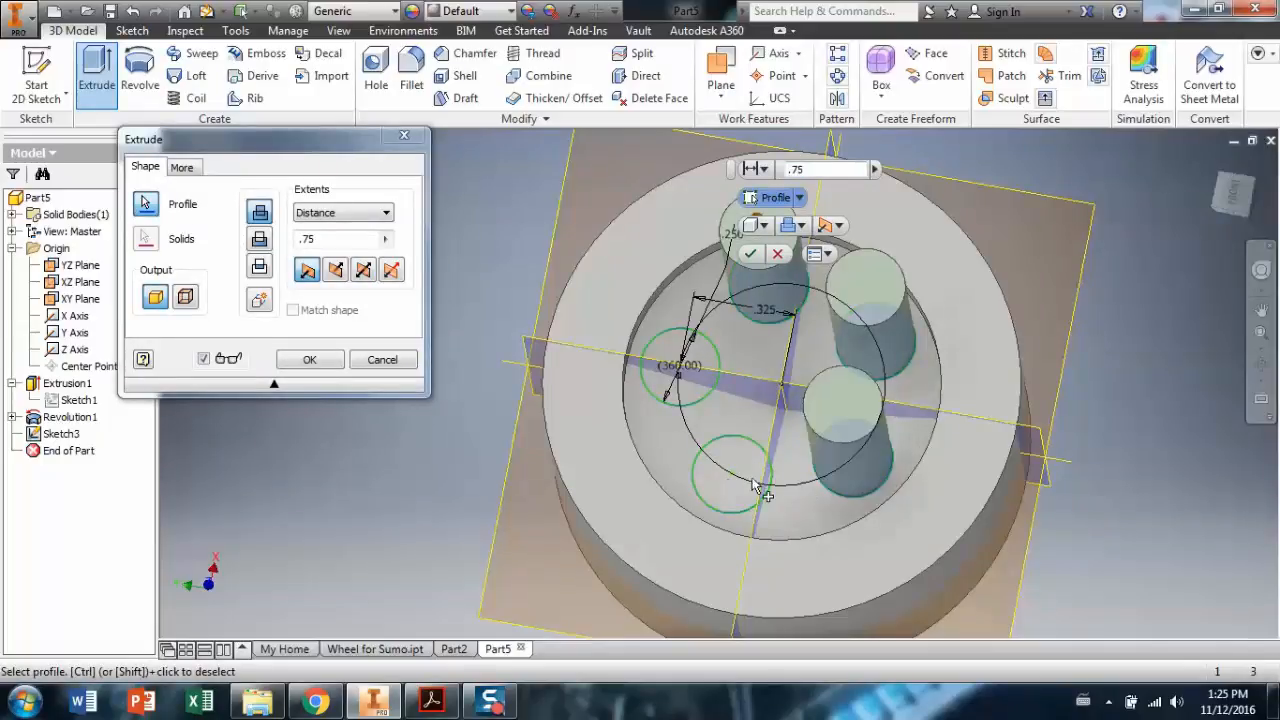
left_click(727, 482)
left_click(678, 362)
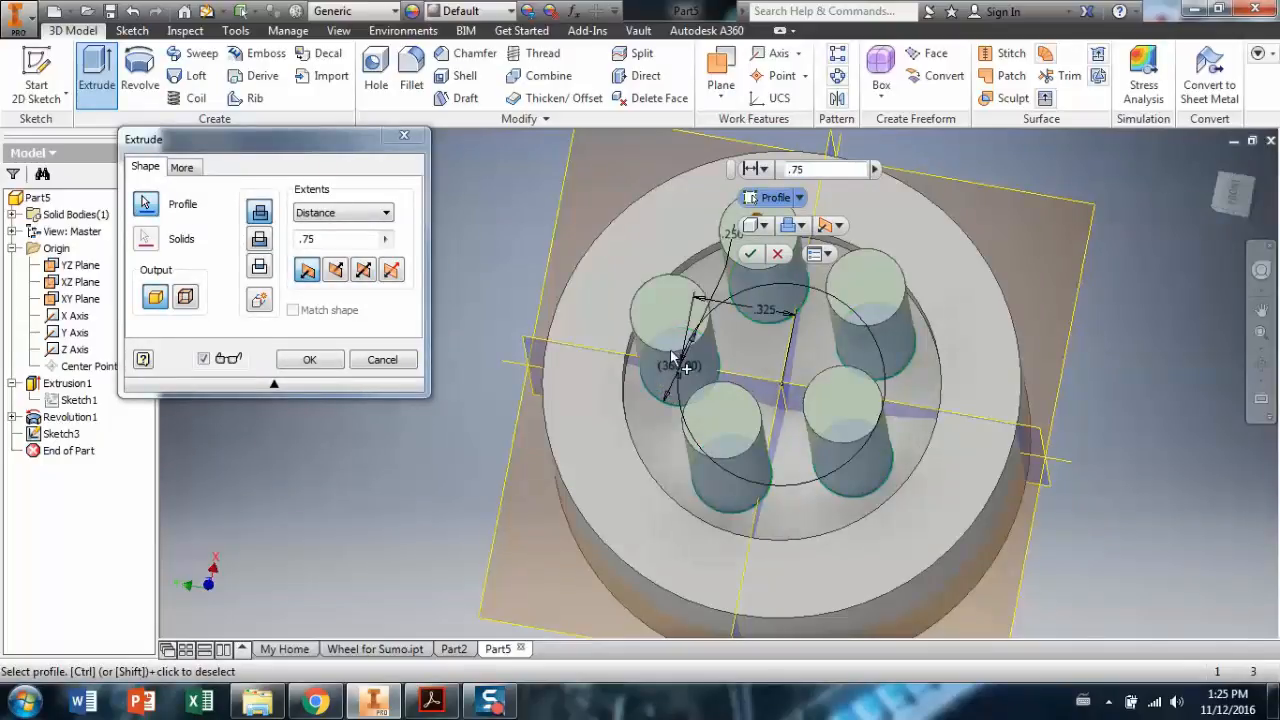
scroll(675, 355, "up", 5)
scroll(718, 342, "down", 3)
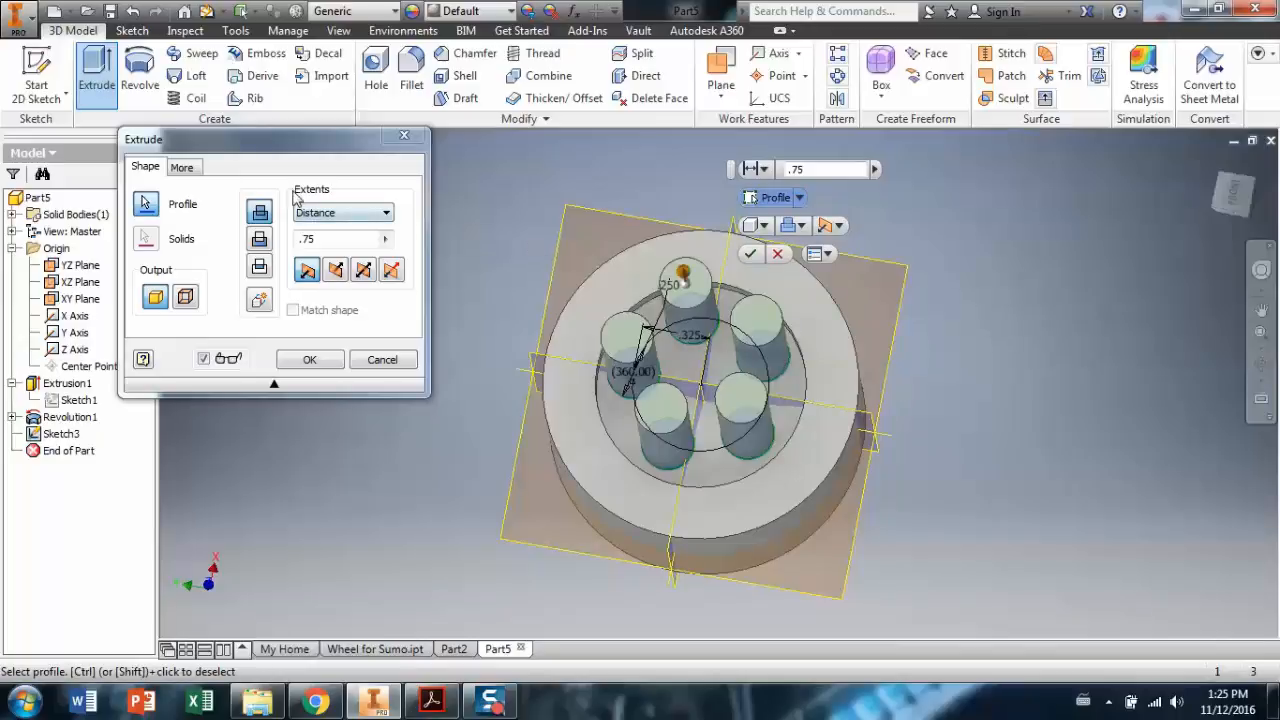
Make the extrusion a Cut with All extents, creating five through-holes.
left_click(259, 240)
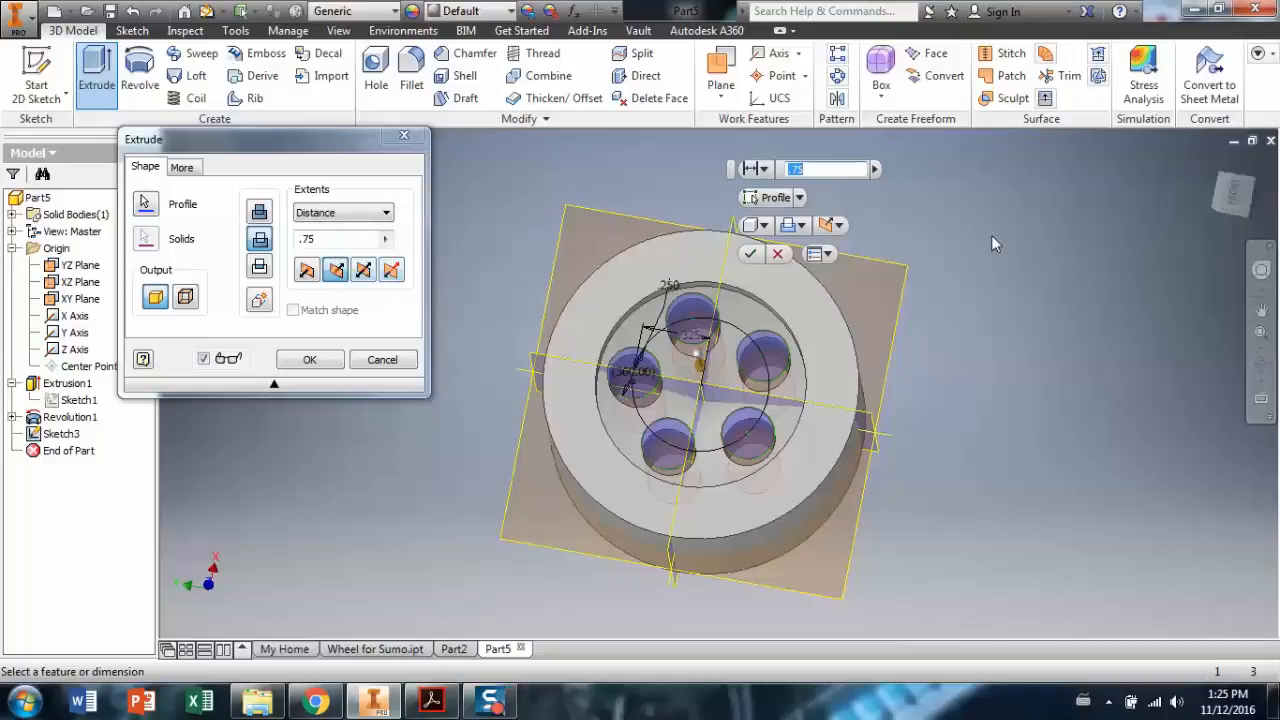
left_click(1261, 365)
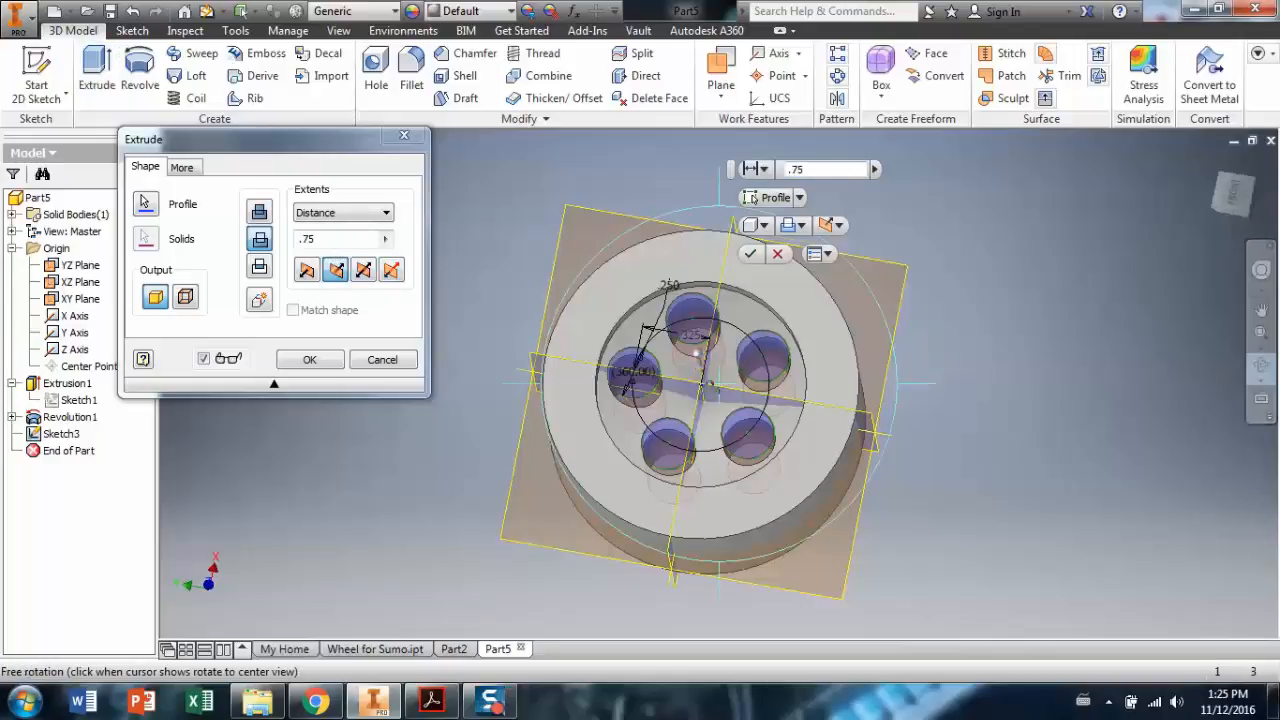
left_click_drag(760, 417, 472, 424)
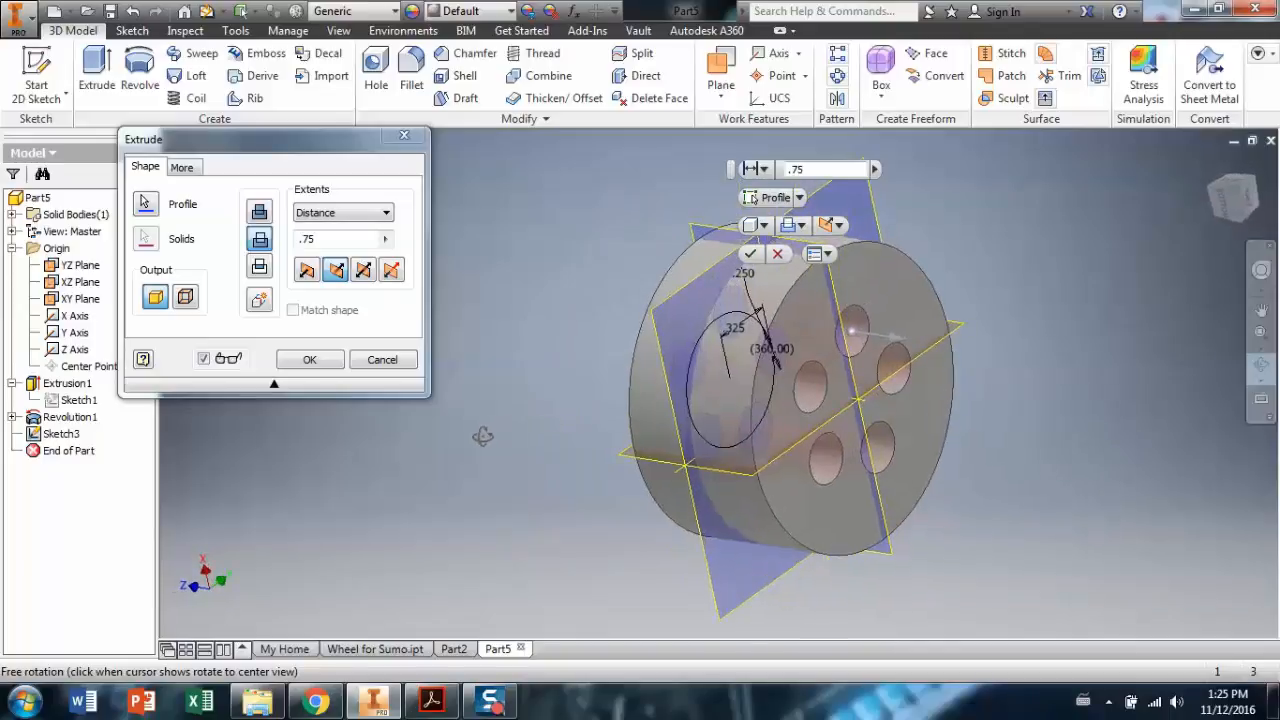
left_click(329, 237)
type(".25")
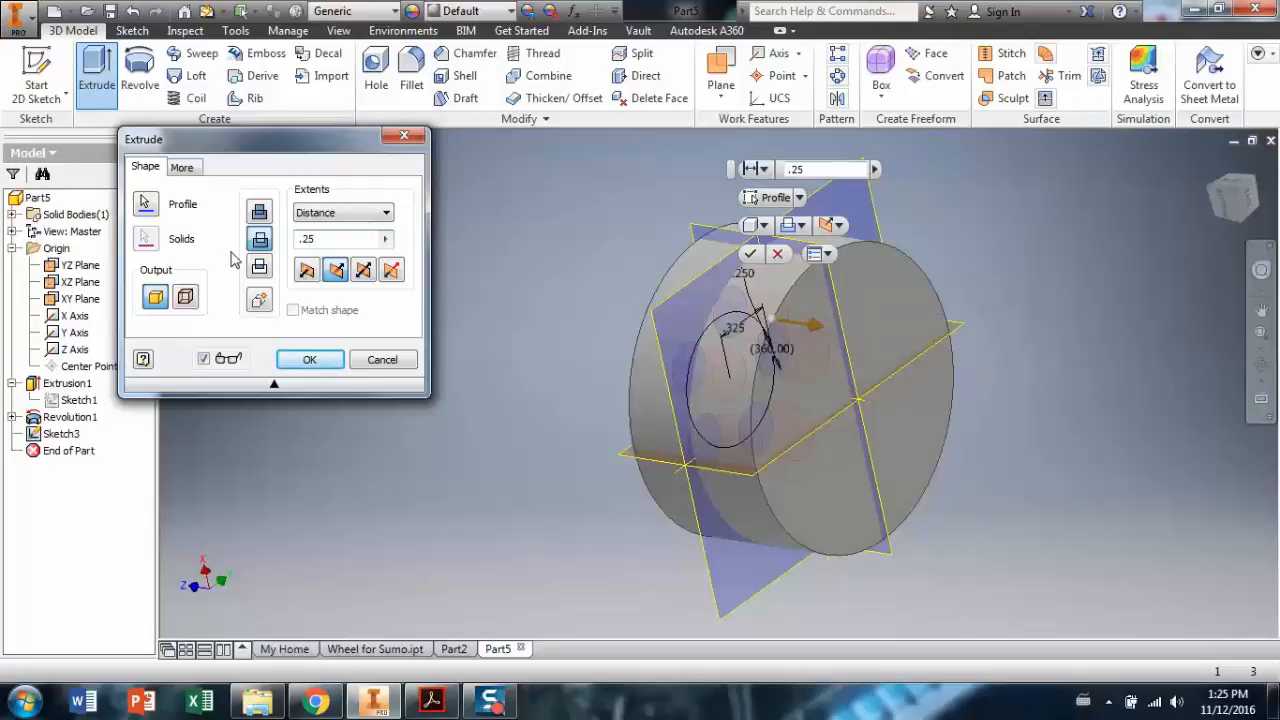
left_click(386, 214)
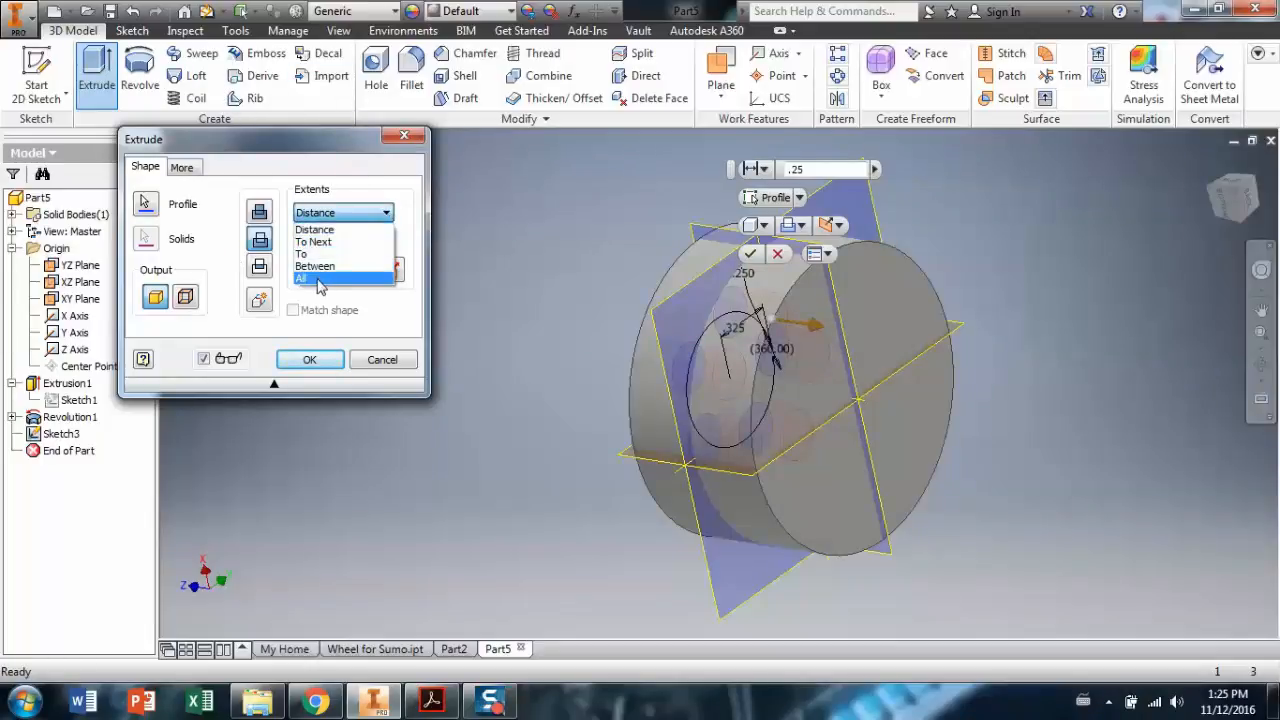
left_click(318, 279)
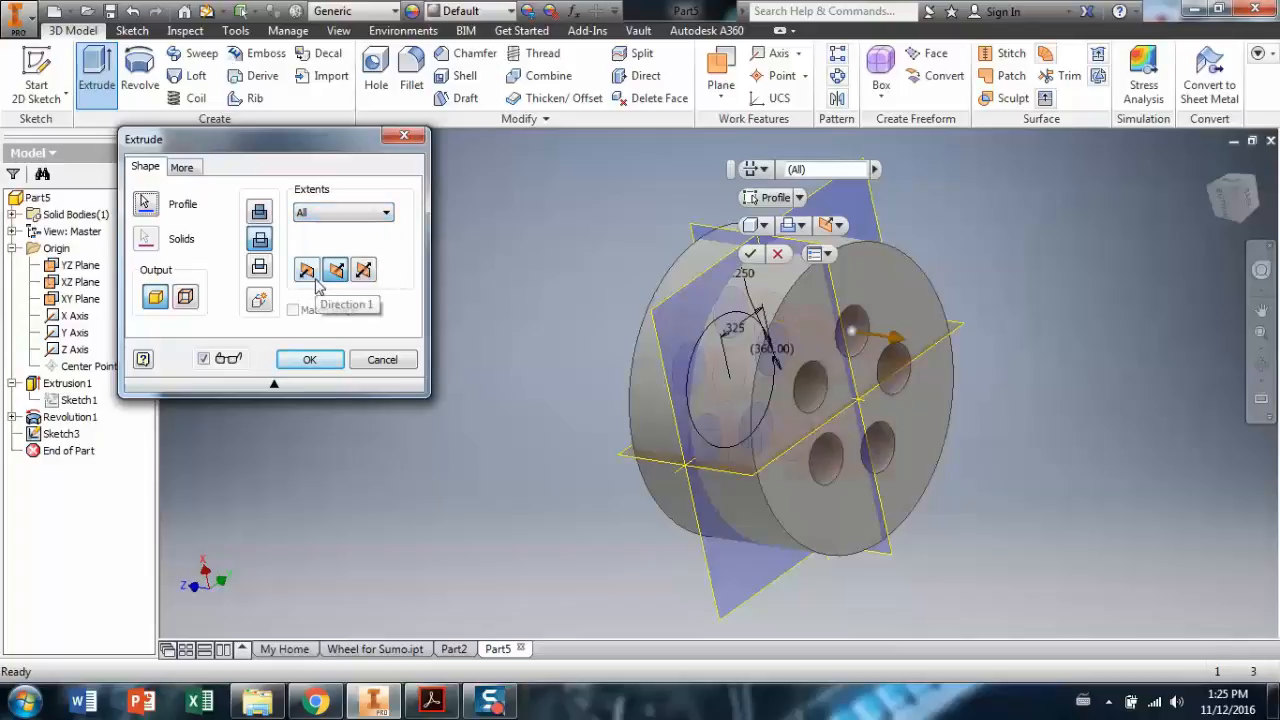
left_click(285, 366)
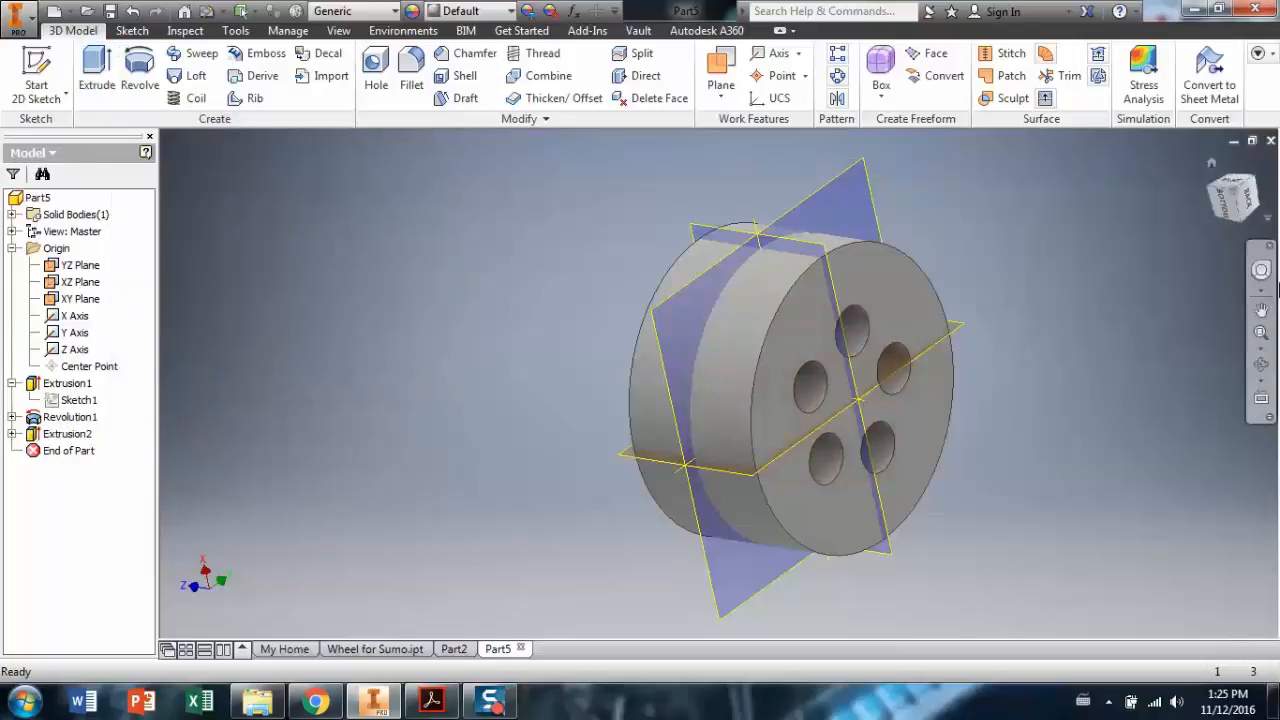
Orbit and zoom in to see the recessed face and its five holes.
left_click(1261, 366)
left_click_drag(650, 353, 786, 372)
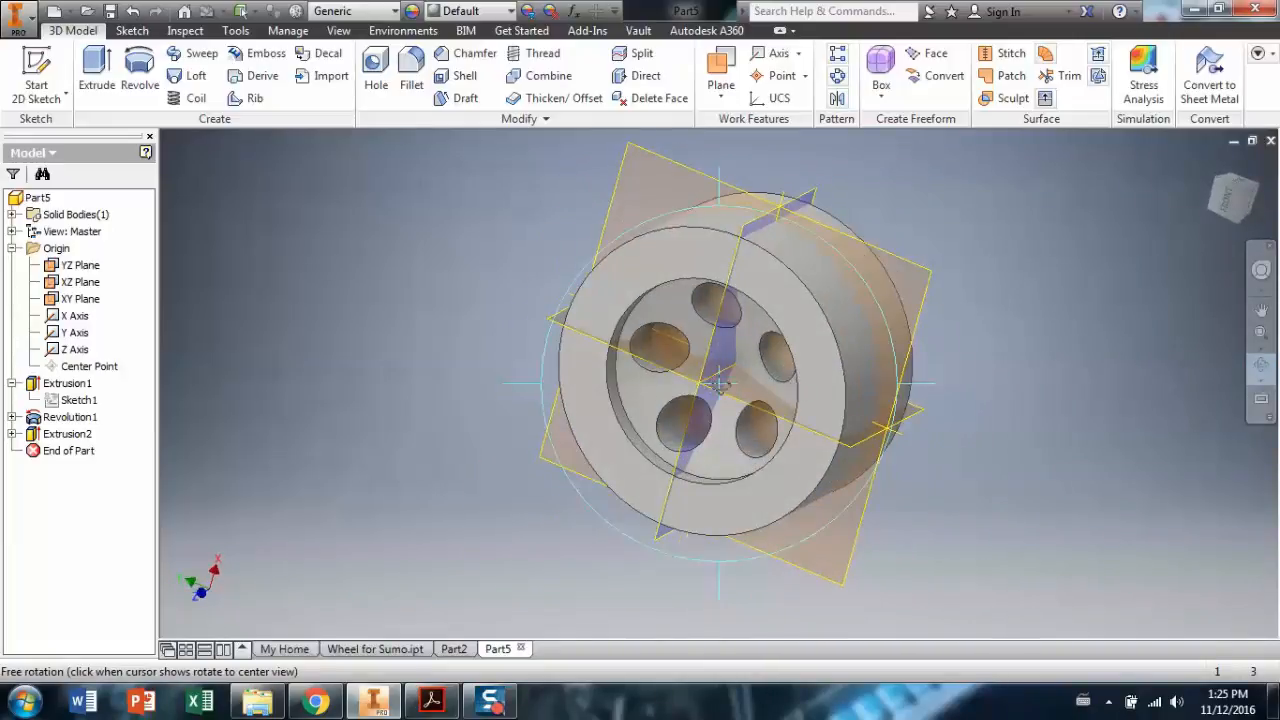
scroll(693, 369, "up", 3)
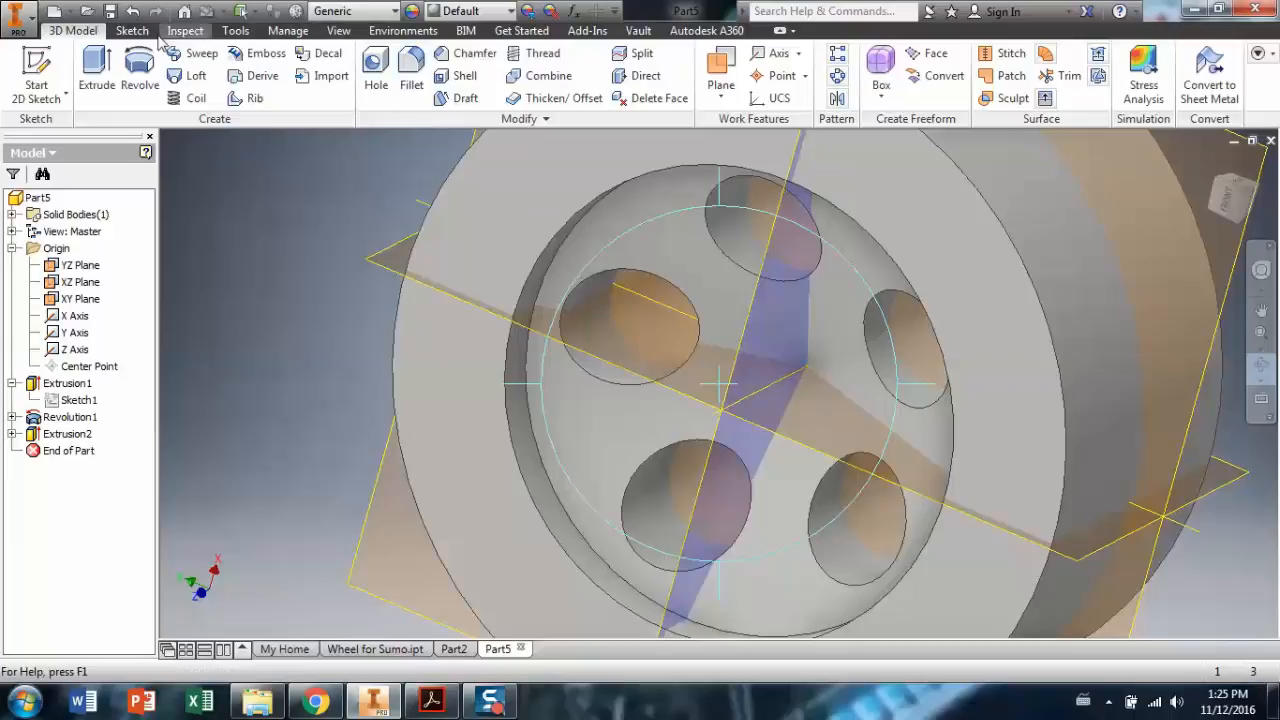
Sketch a single point at the wheel's centre on the recessed face.
left_click(45, 66)
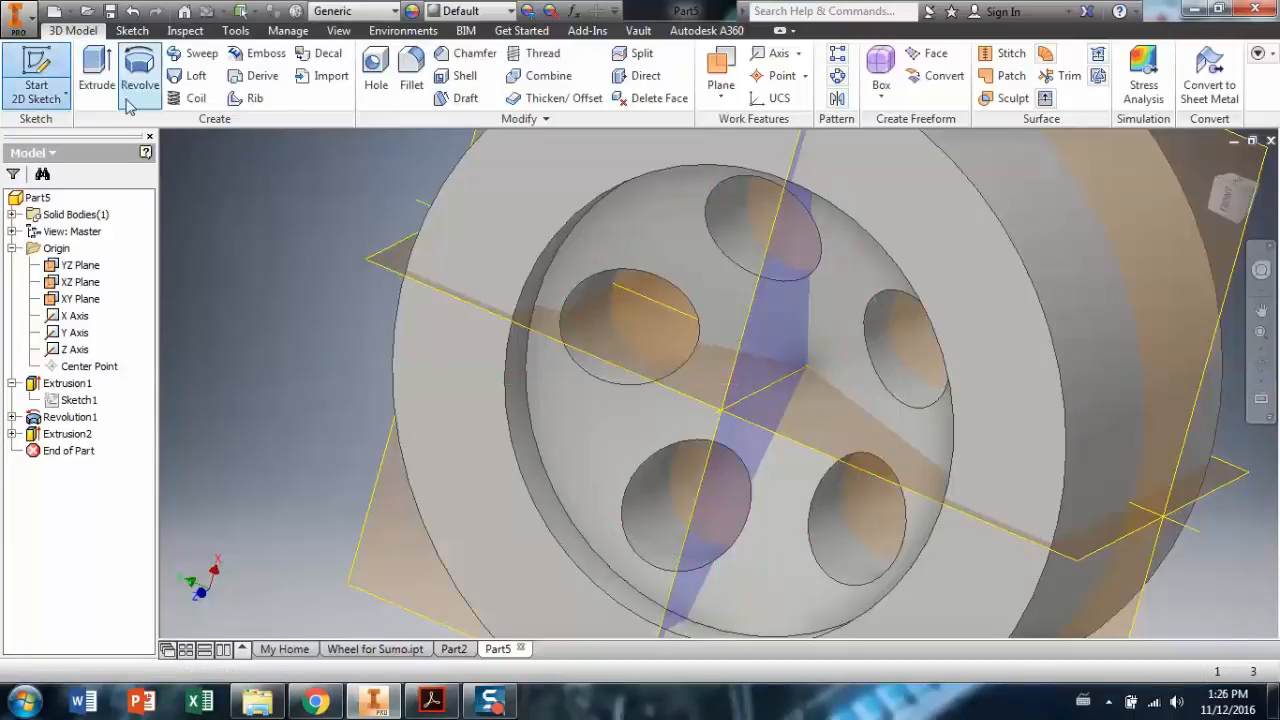
left_click(502, 242)
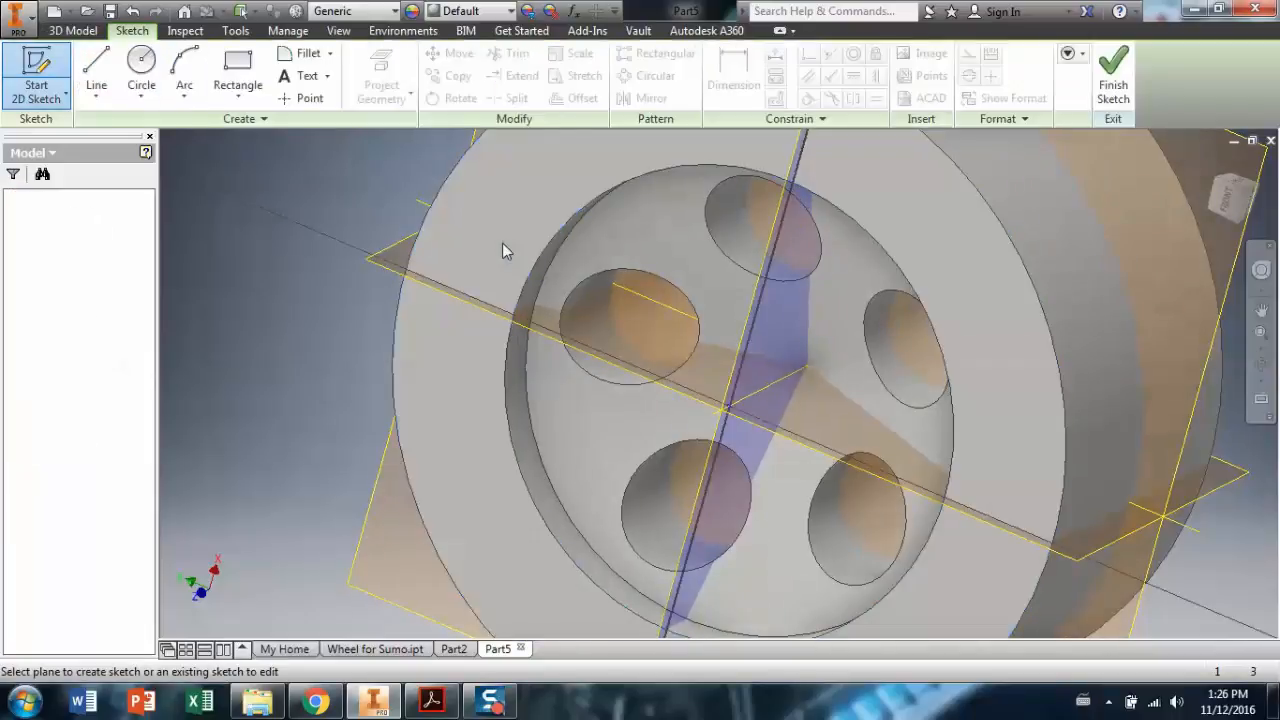
left_click(297, 100)
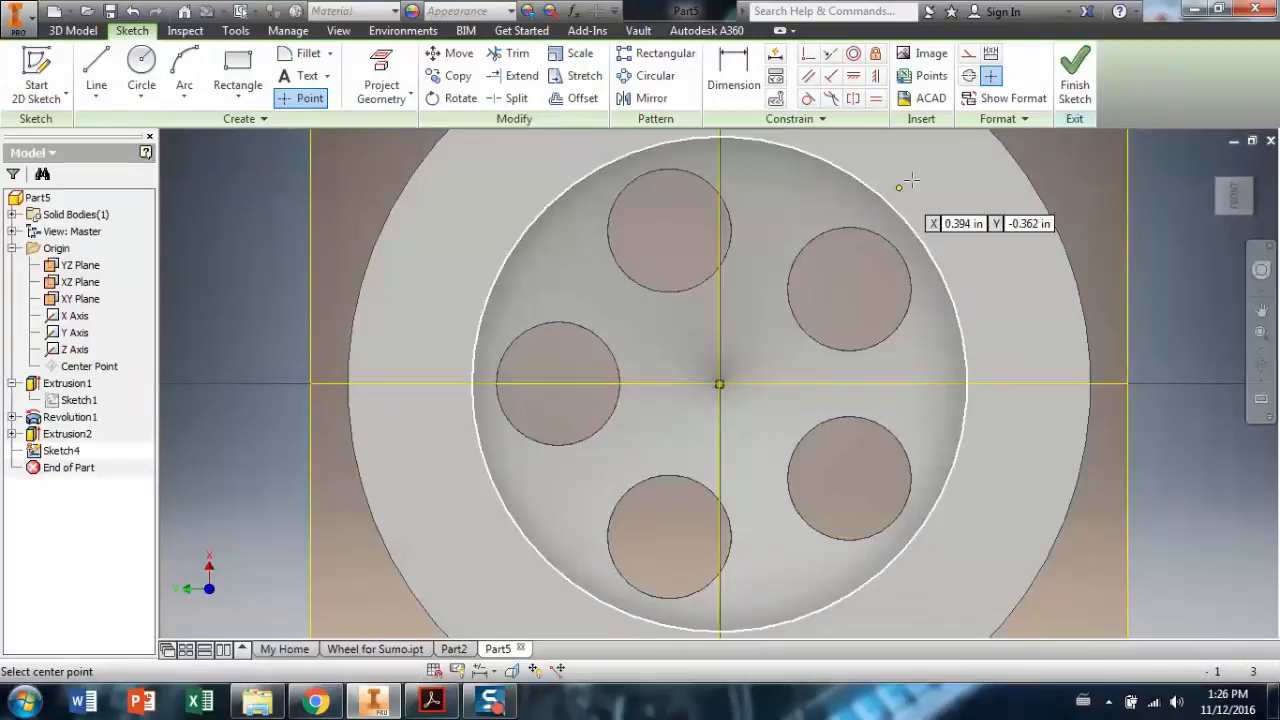
left_click(1076, 92)
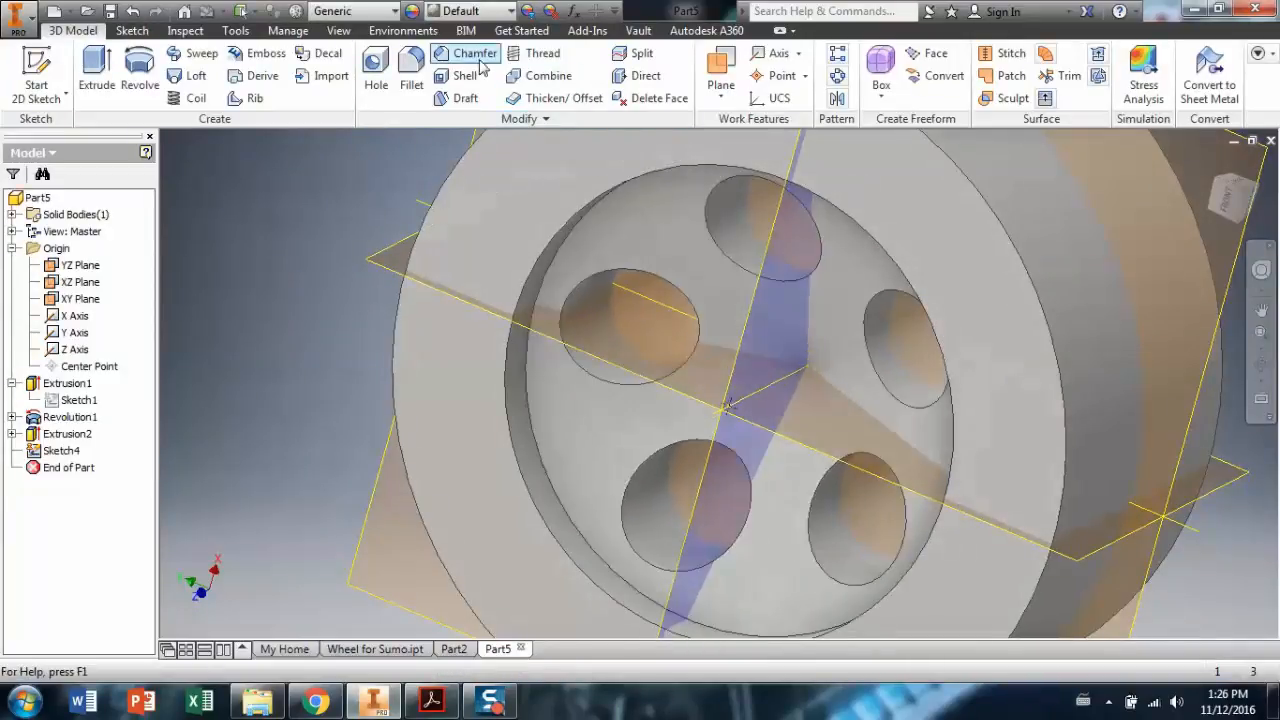
Drill a .125 diameter Through All hole at the Sketch4 centre point.
left_click(372, 80)
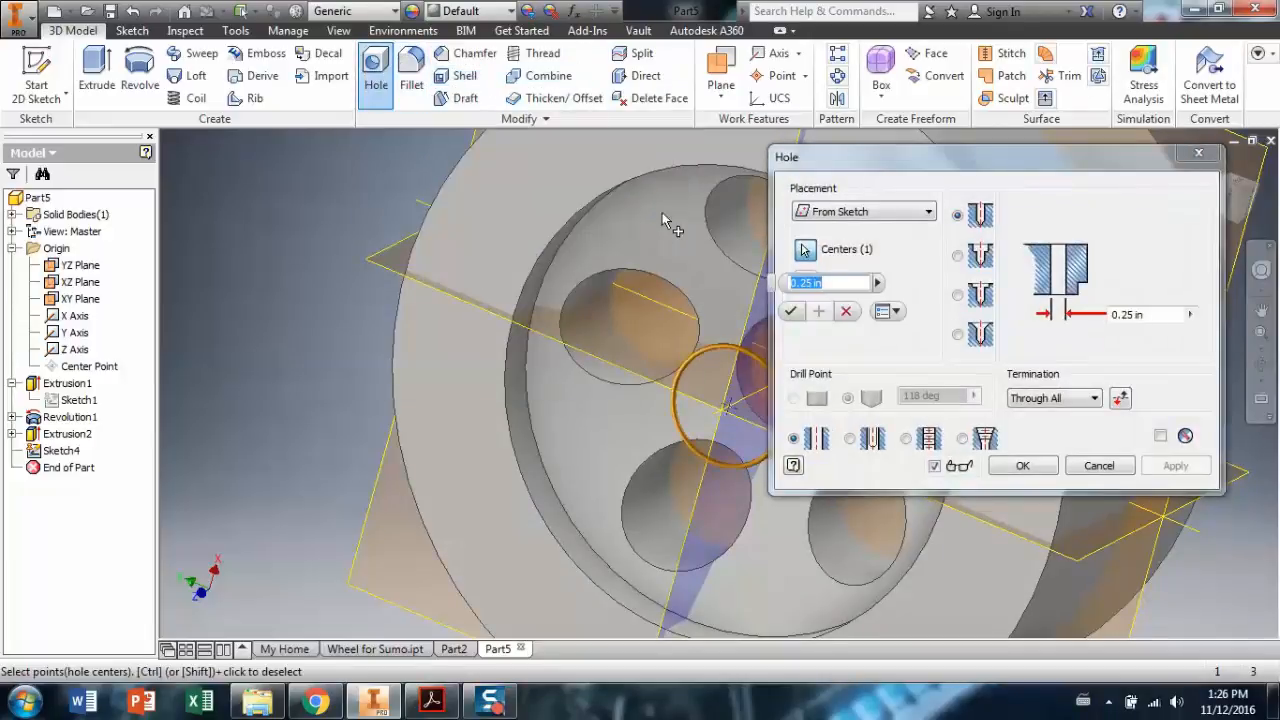
scroll(600, 285, "down", 5)
scroll(630, 300, "up", 4)
scroll(628, 300, "up", 2)
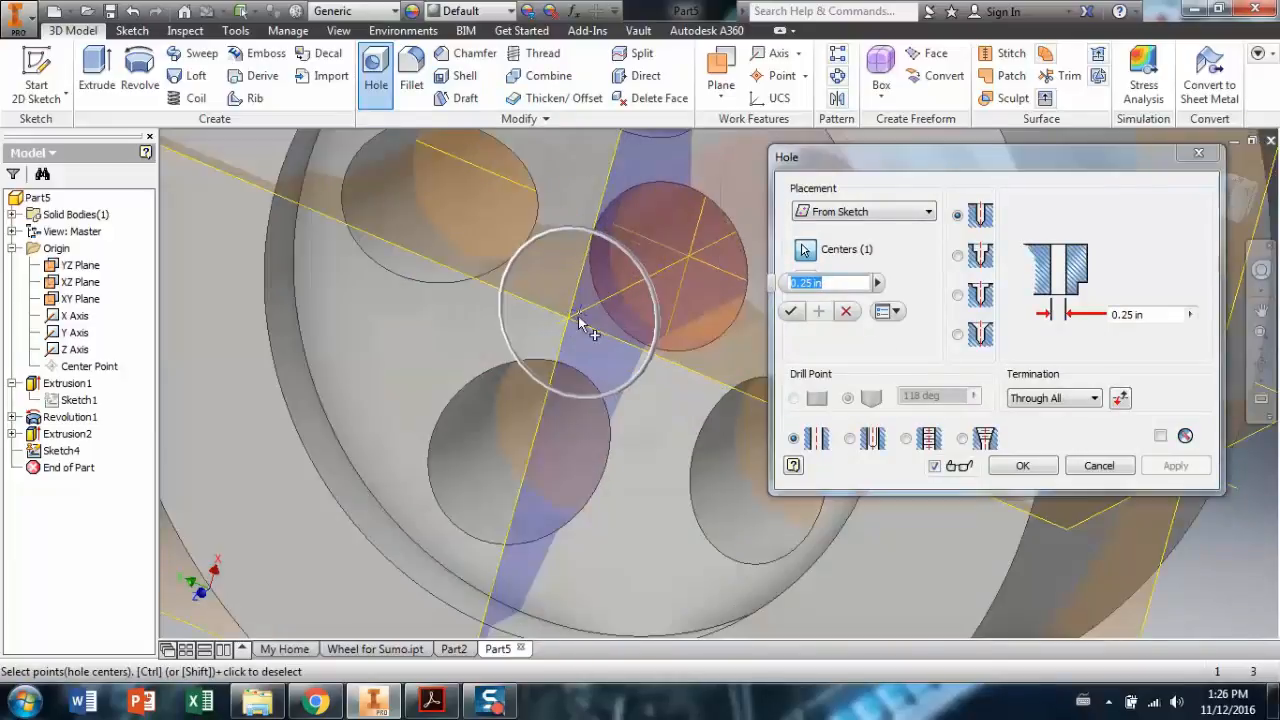
scroll(624, 290, "down", 3)
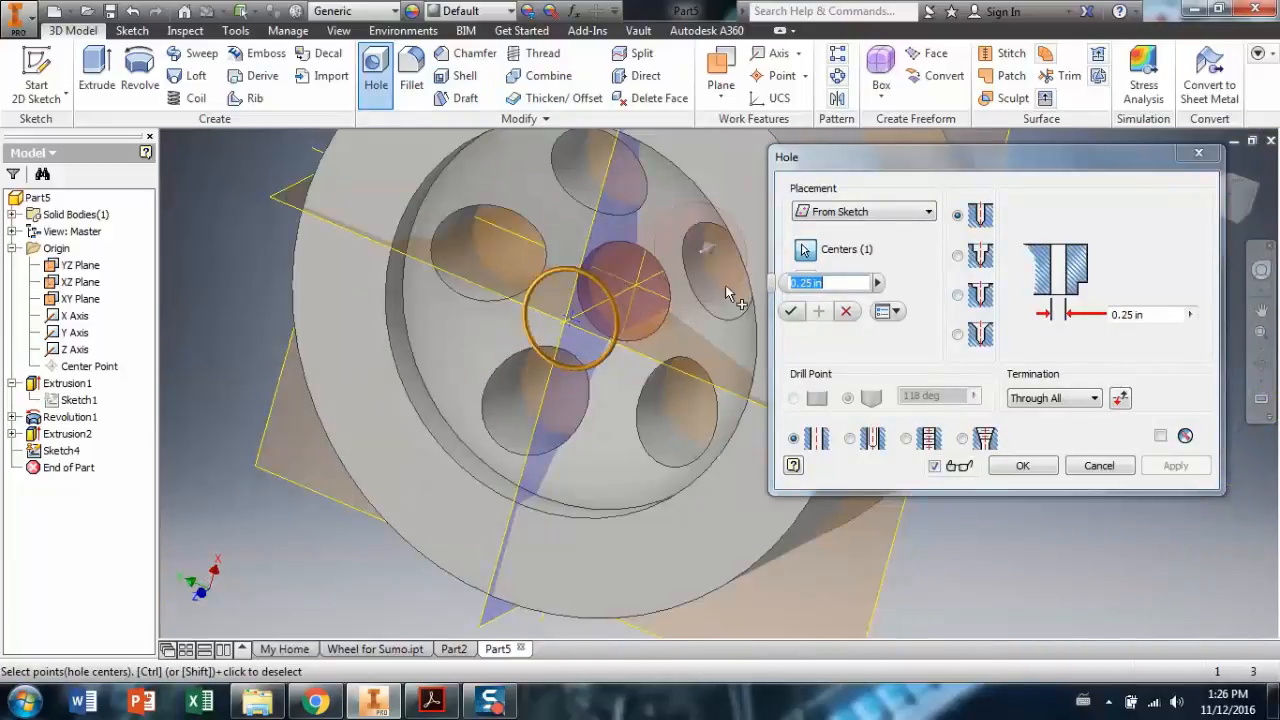
left_click(1162, 317)
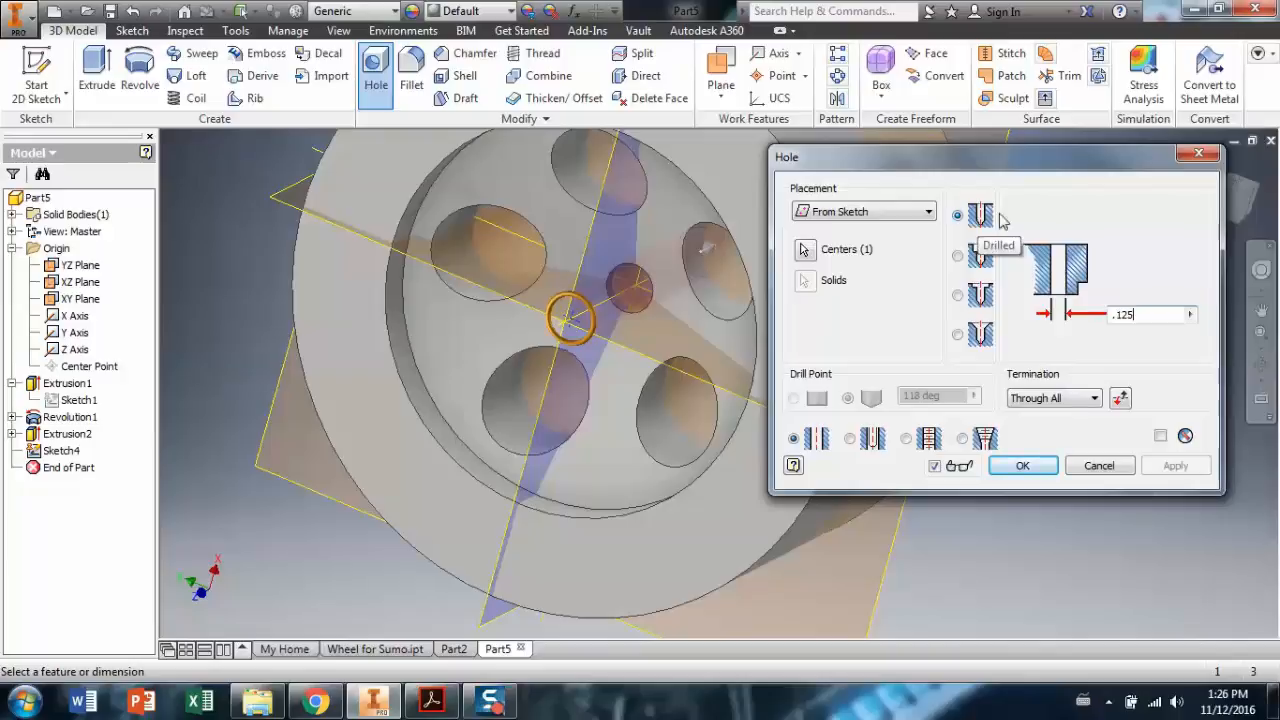
left_click(1020, 466)
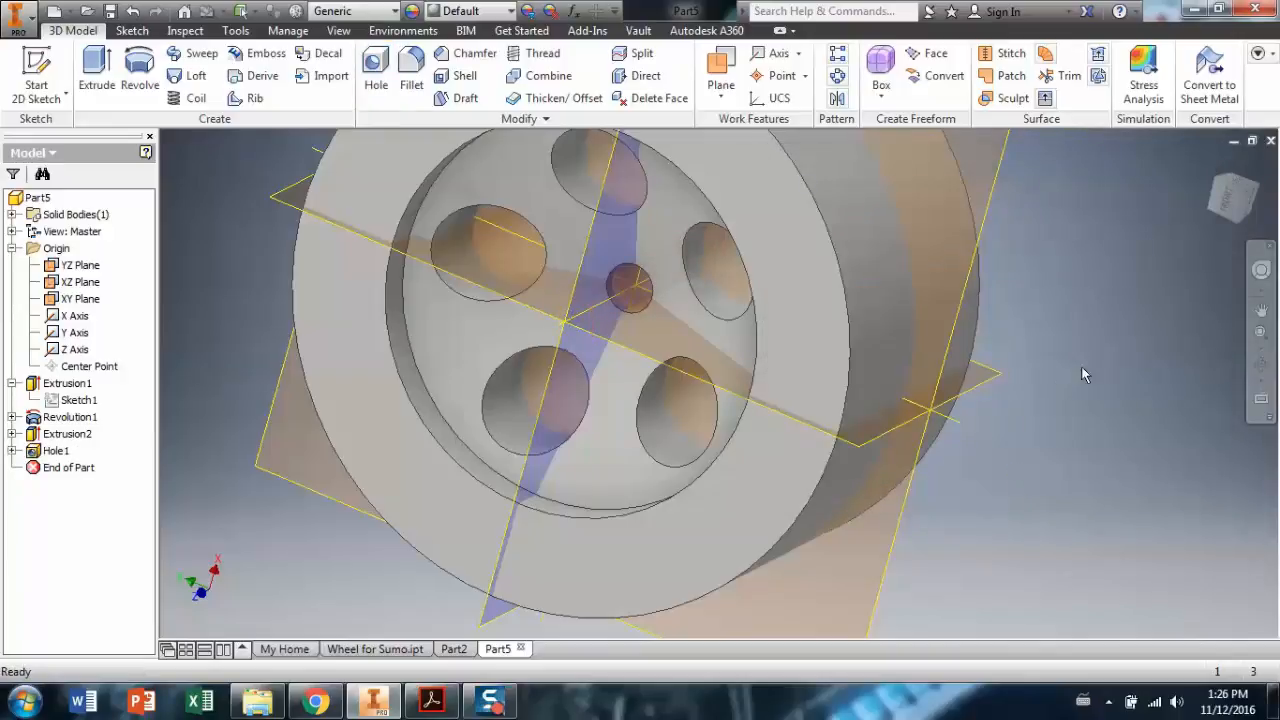
Hide the YZ, XZ and XY origin planes.
scroll(925, 432, "up", 5)
scroll(887, 390, "down", 3)
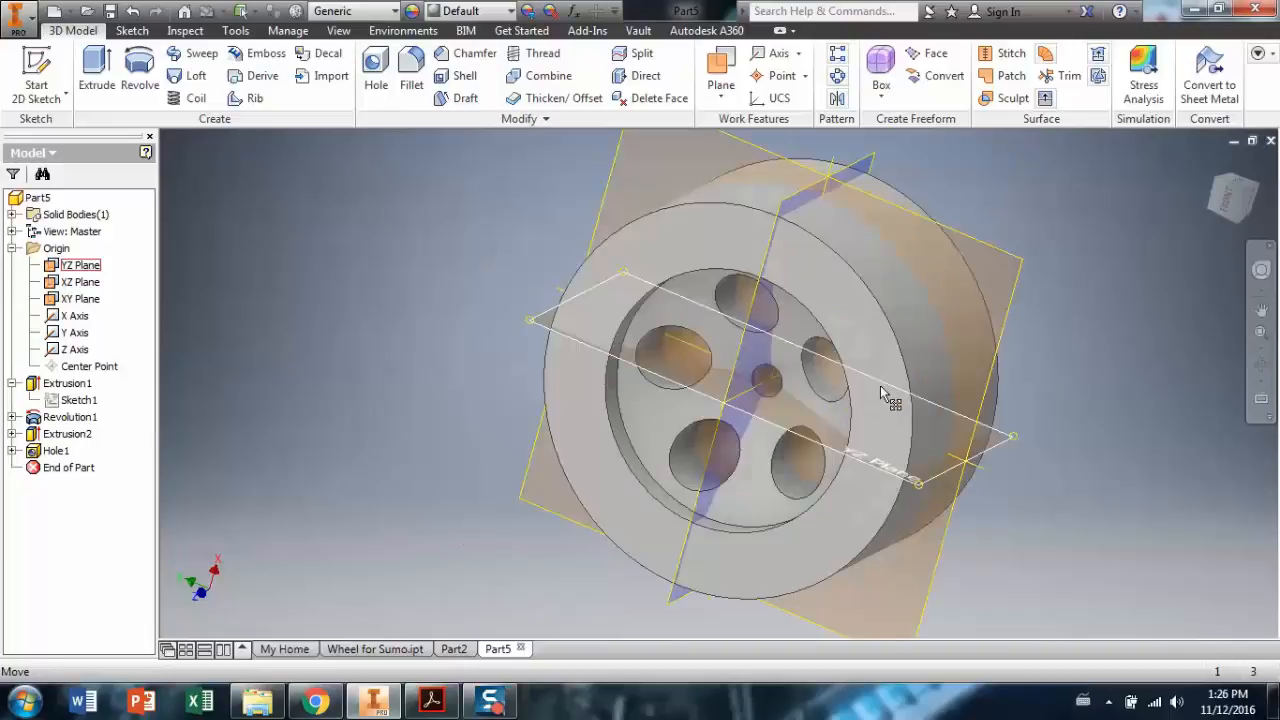
left_click(1261, 365)
mouse_move(880, 393)
left_mouse_down()
mouse_move(920, 371)
mouse_move(834, 387)
mouse_move(874, 409)
left_mouse_up()
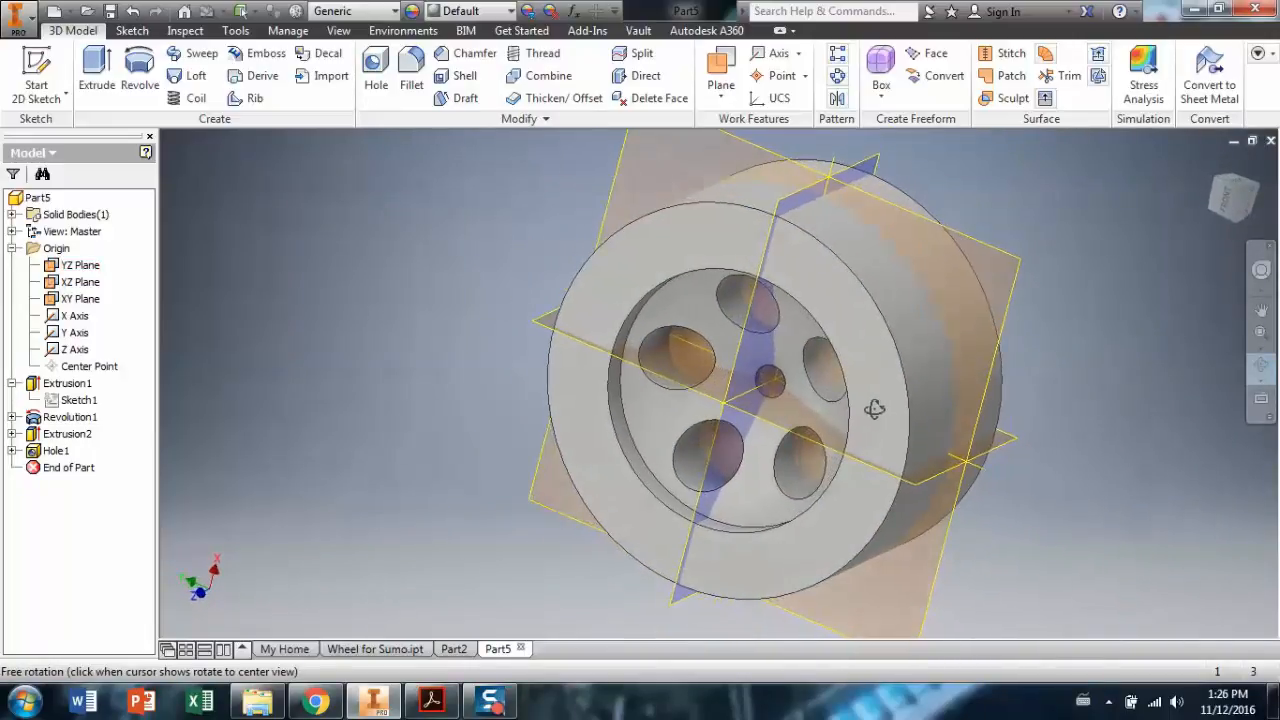
right_click(88, 270)
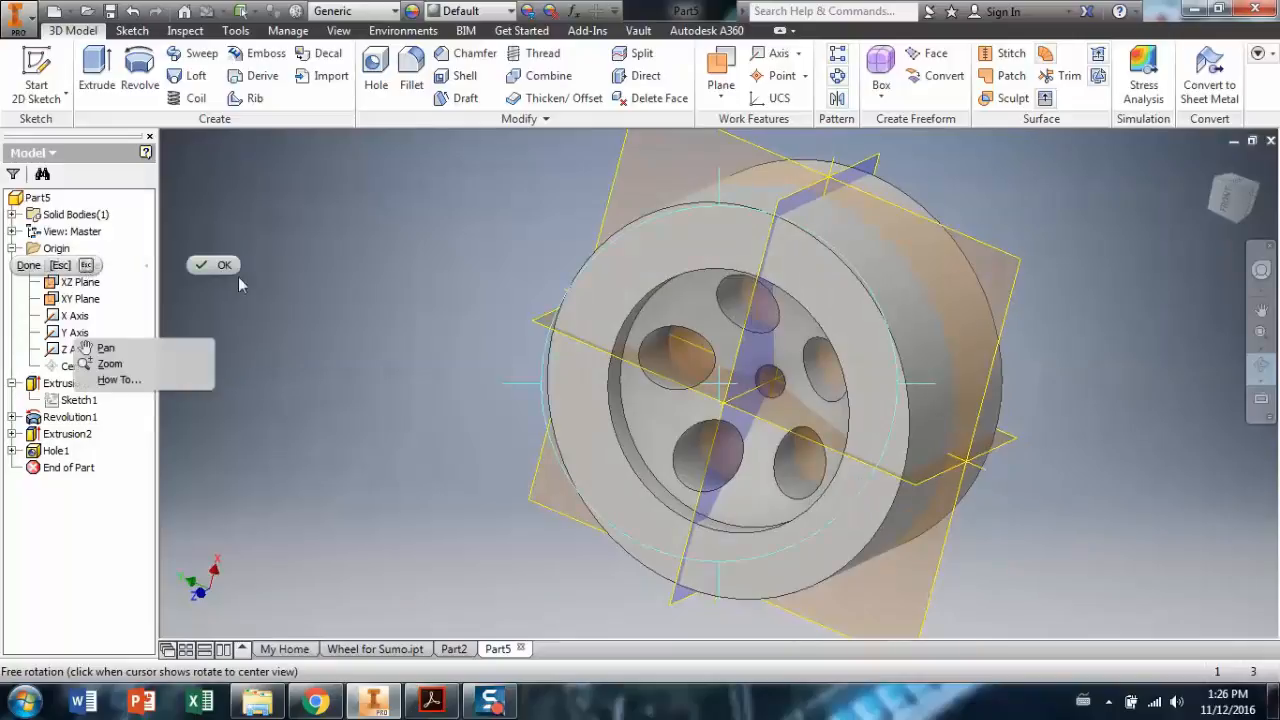
left_click(206, 266)
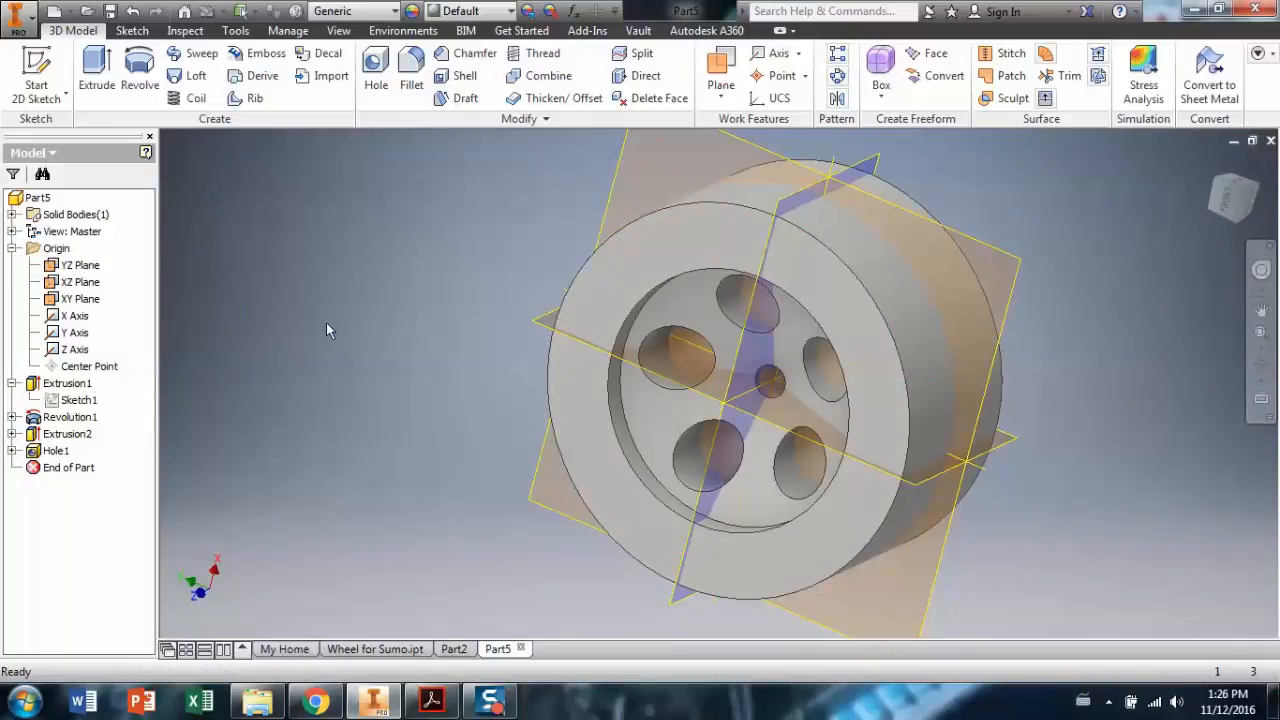
left_click(80, 265)
right_click(80, 265)
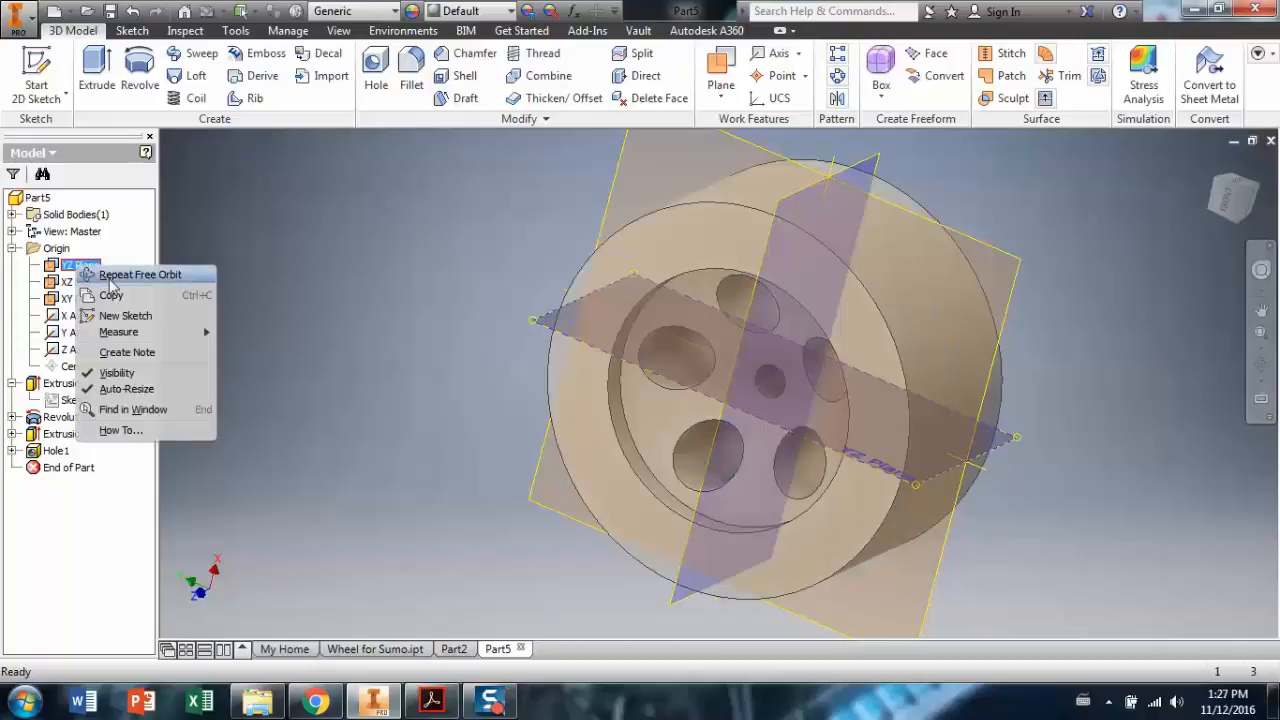
left_click(125, 373)
right_click(87, 282)
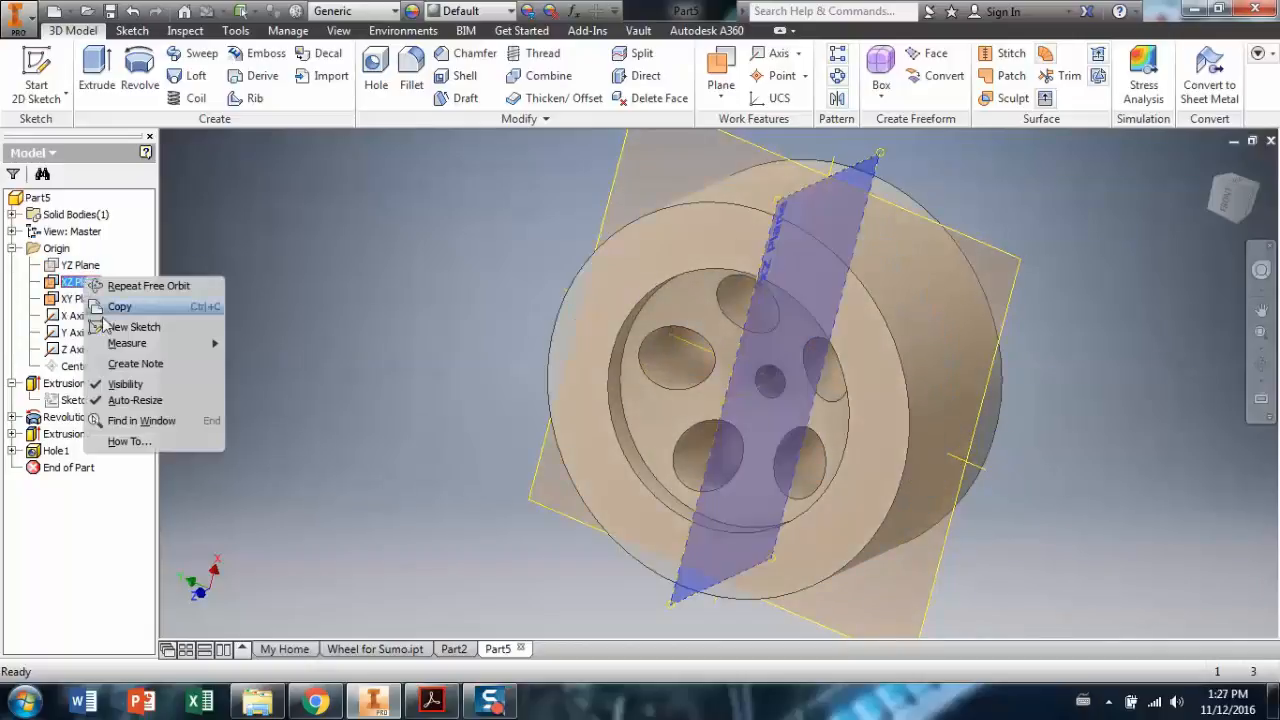
left_click(125, 384)
left_click(82, 299)
right_click(86, 299)
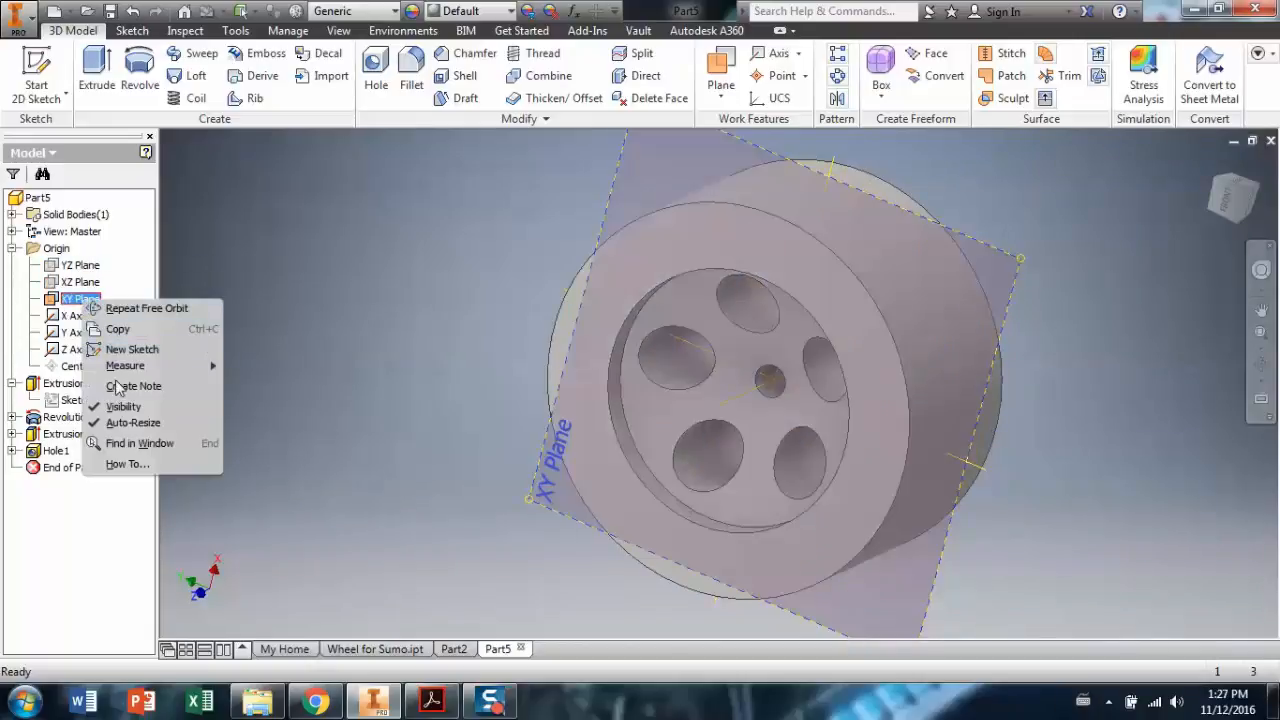
left_click(123, 407)
Hide the X, Y and Z origin axes and orbit to inspect the wheel.
right_click(75, 316)
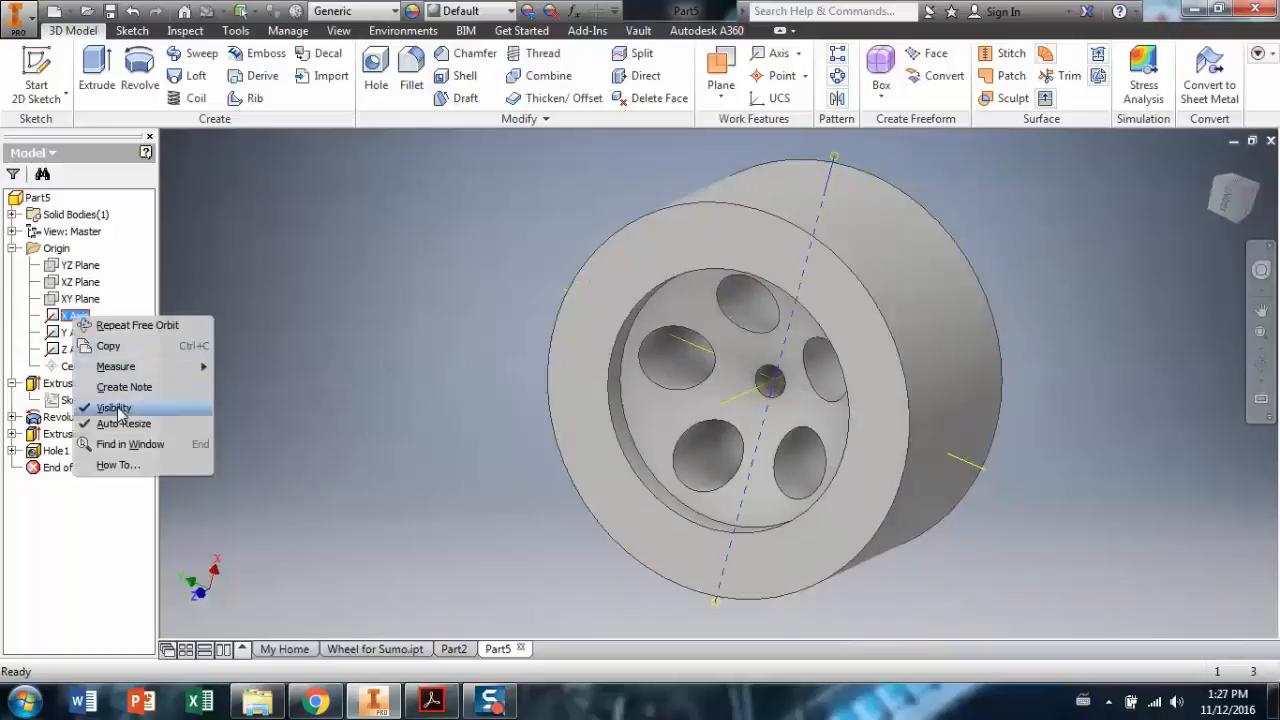
left_click(120, 412)
right_click(78, 333)
left_click(120, 423)
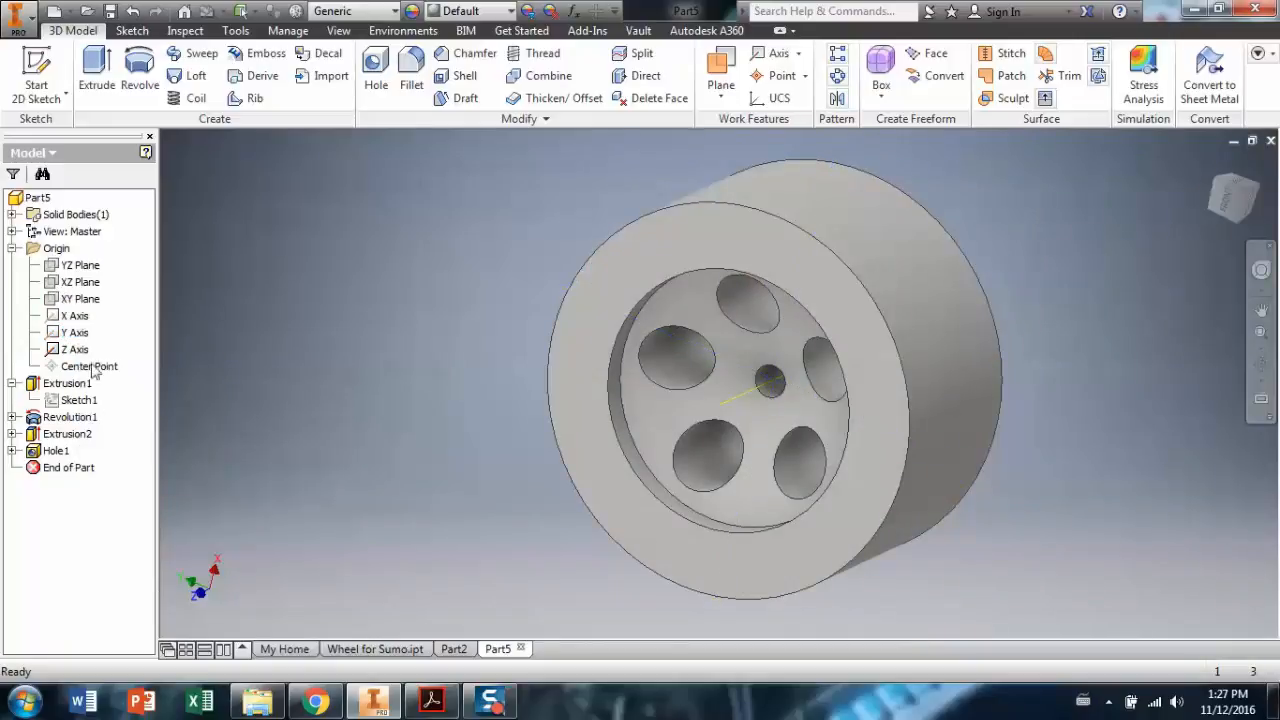
right_click(84, 349)
left_click(118, 432)
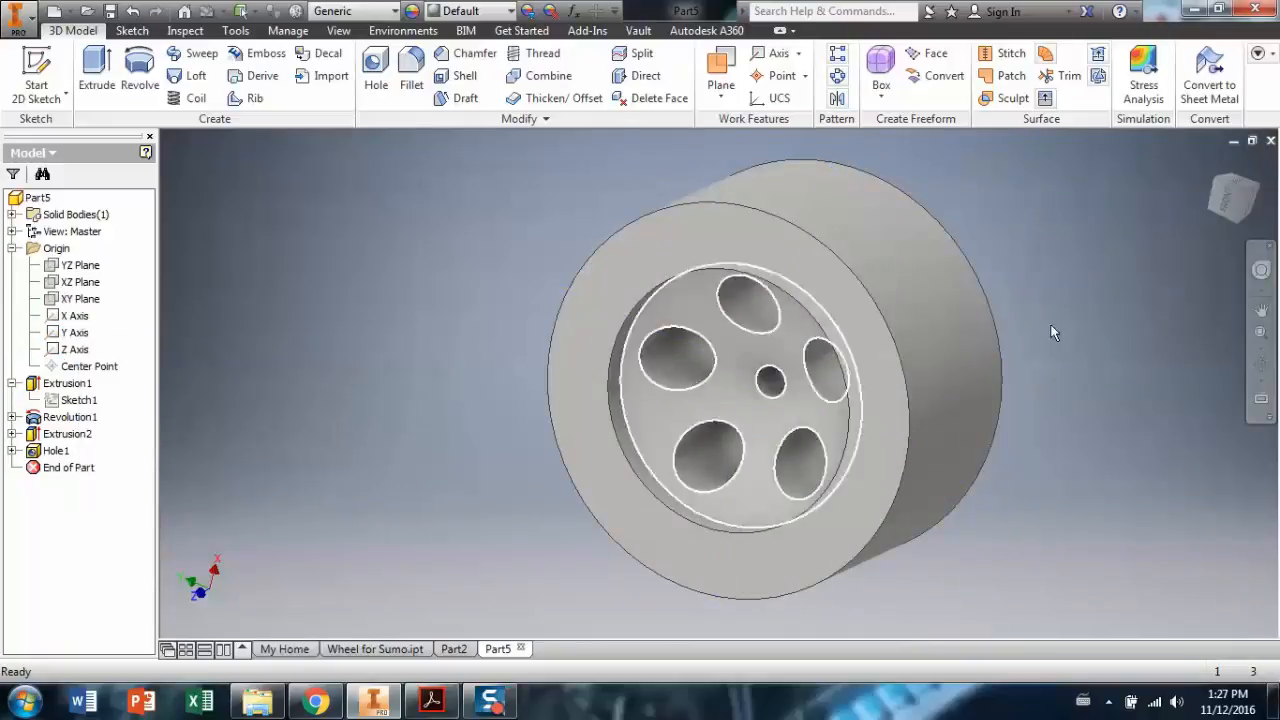
left_click(1258, 372)
left_click_drag(718, 392, 661, 412)
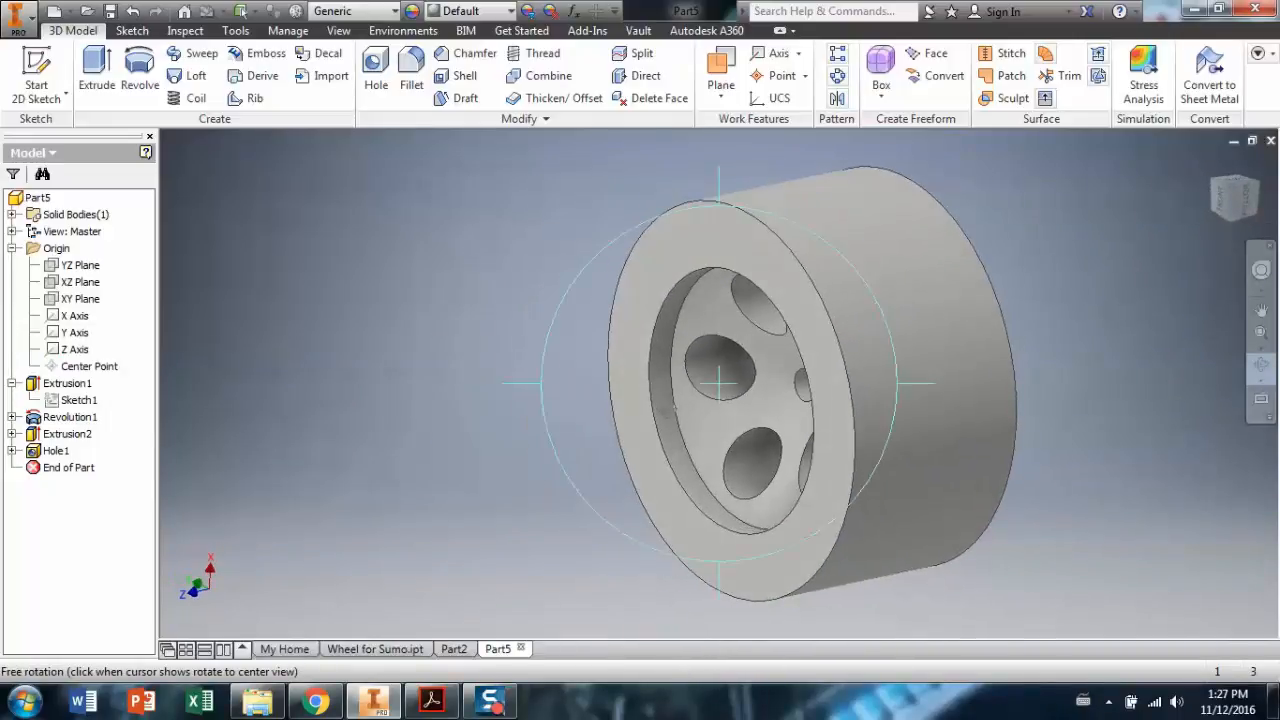
Fillet the front and back outer rim edges at 0.125 in, then orbit to inspect.
left_click(411, 90)
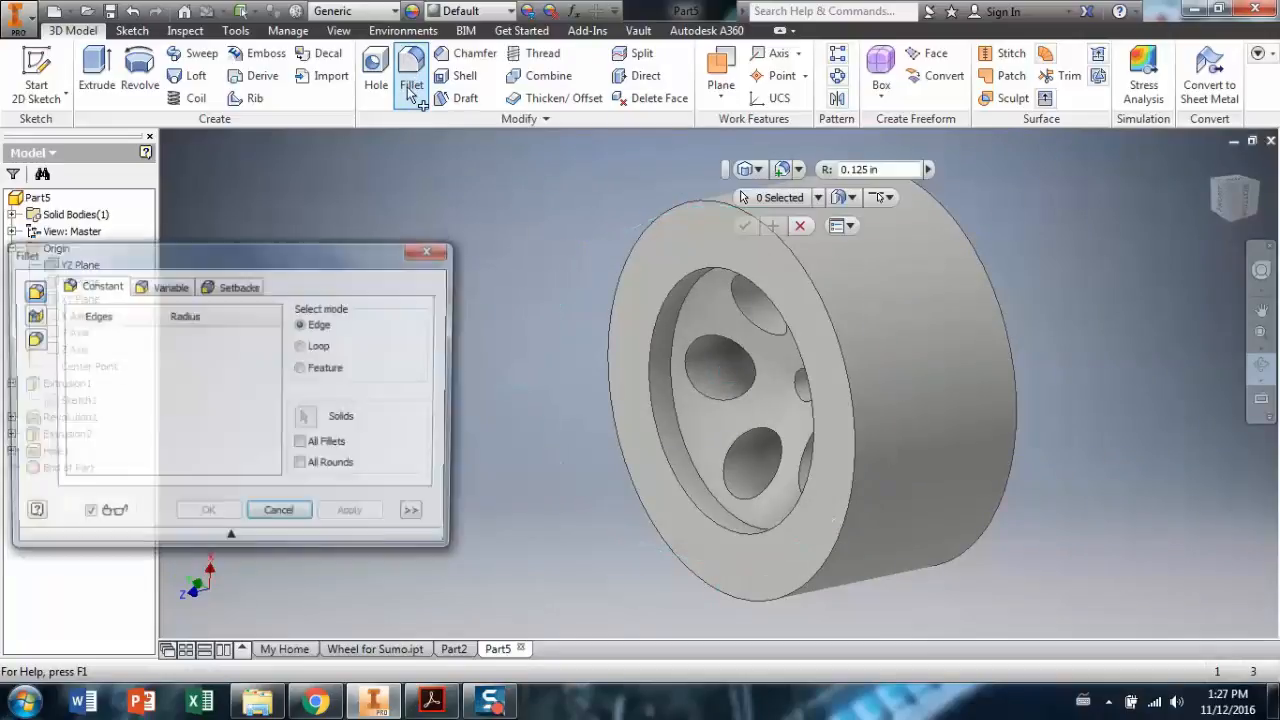
left_click(846, 350)
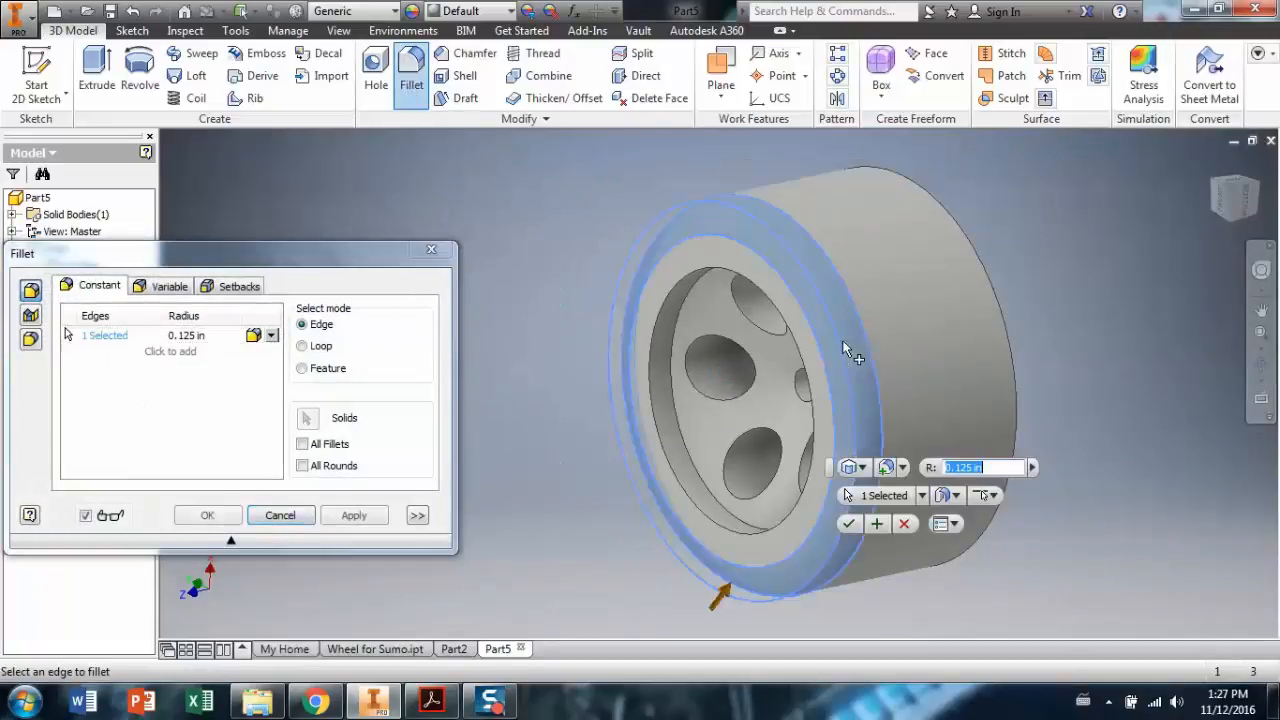
left_click(1001, 306)
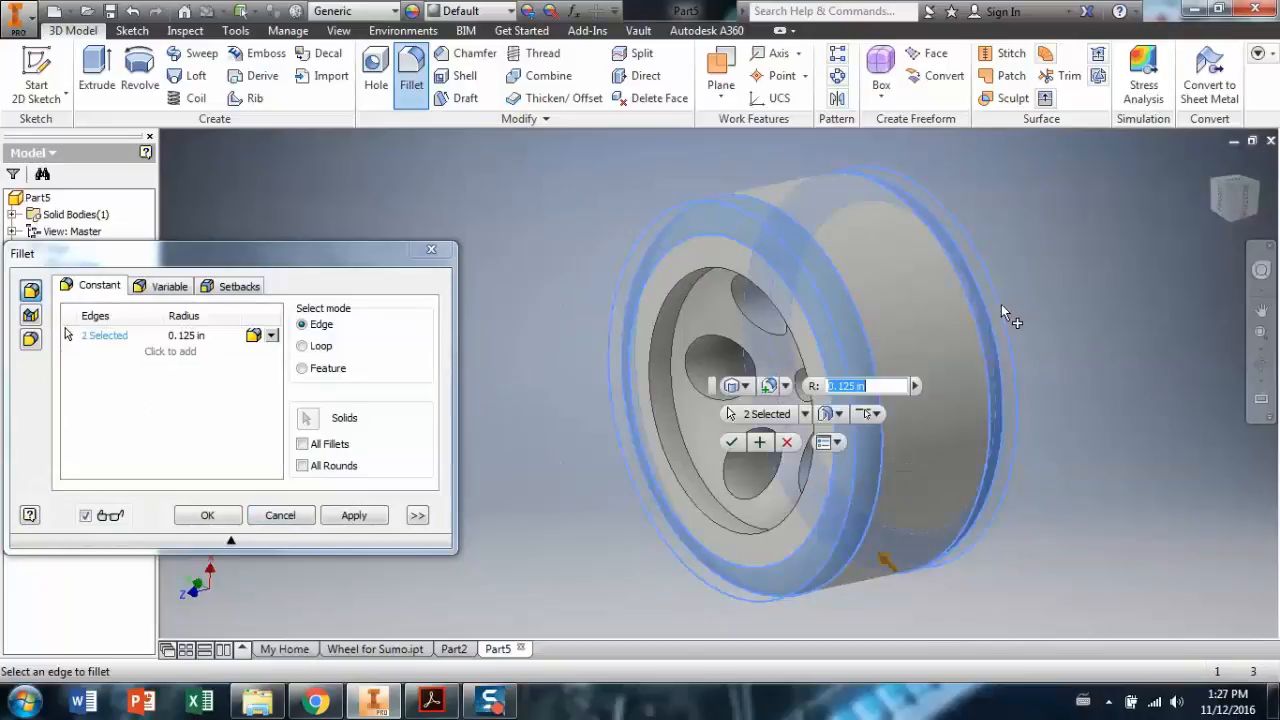
left_click(731, 443)
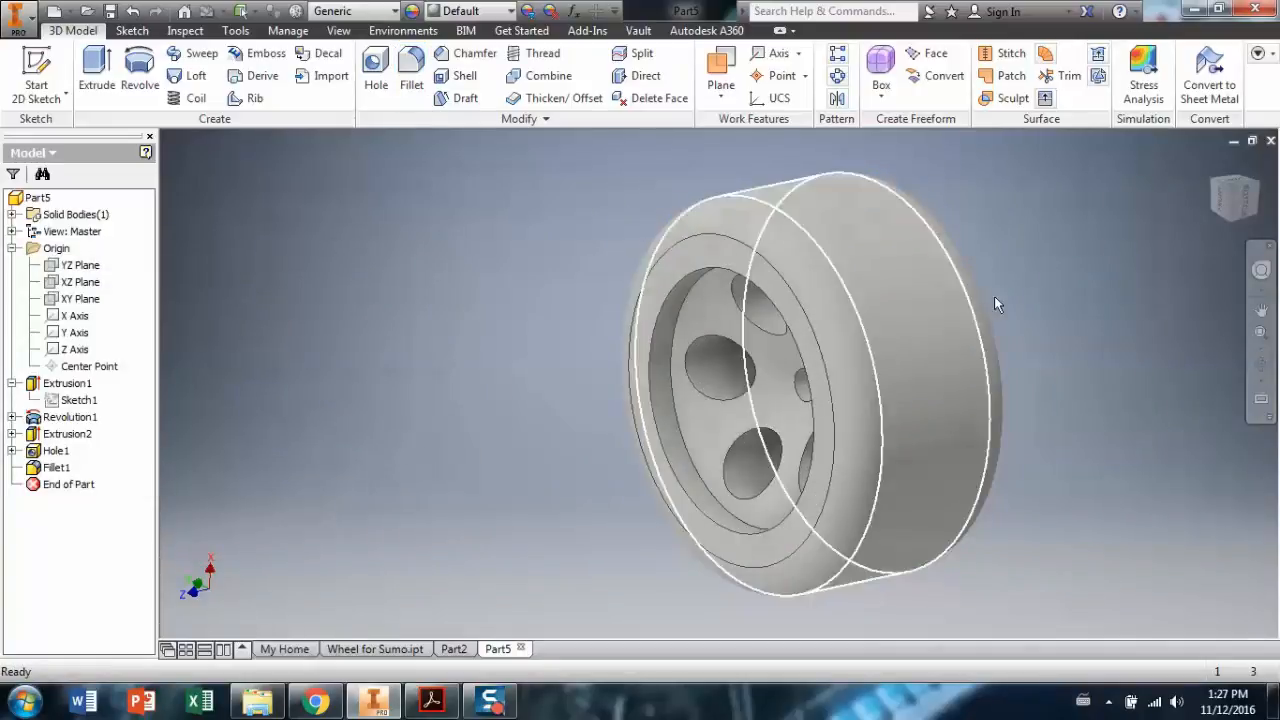
left_click(1261, 364)
left_click_drag(838, 370, 903, 456)
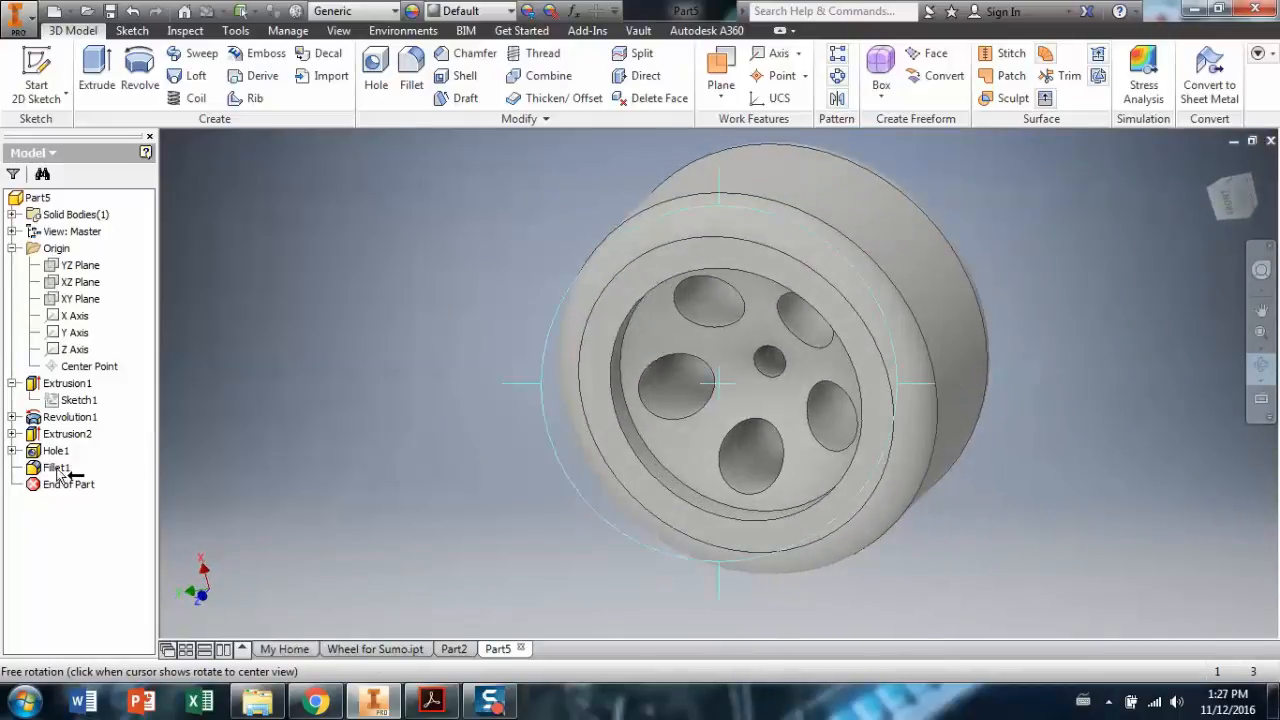
key("Escape")
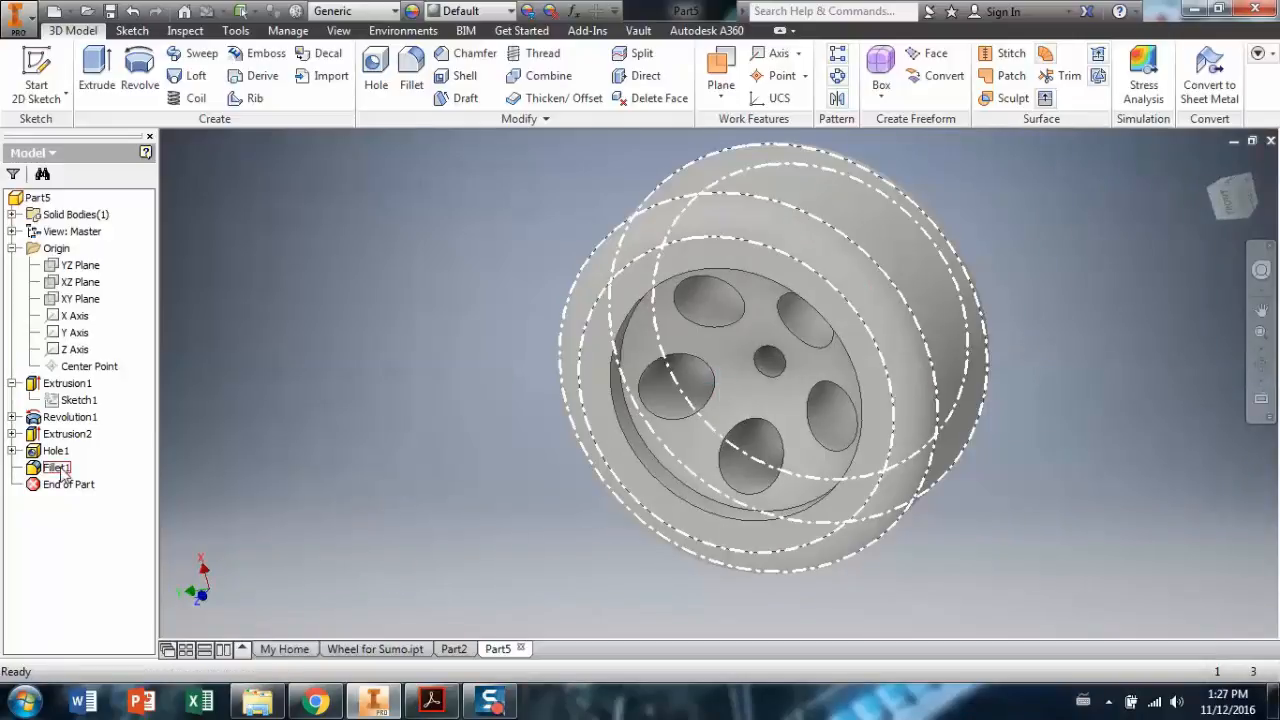
double_click(57, 468)
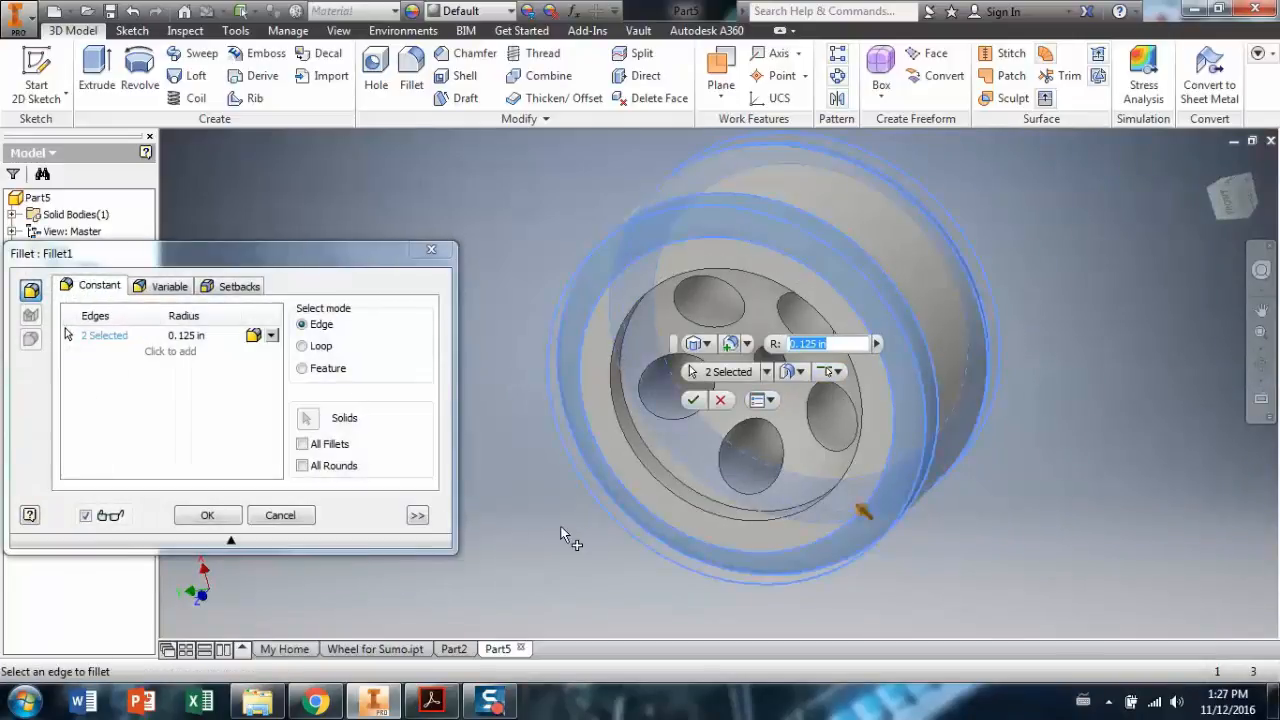
type(".075")
key("Return")
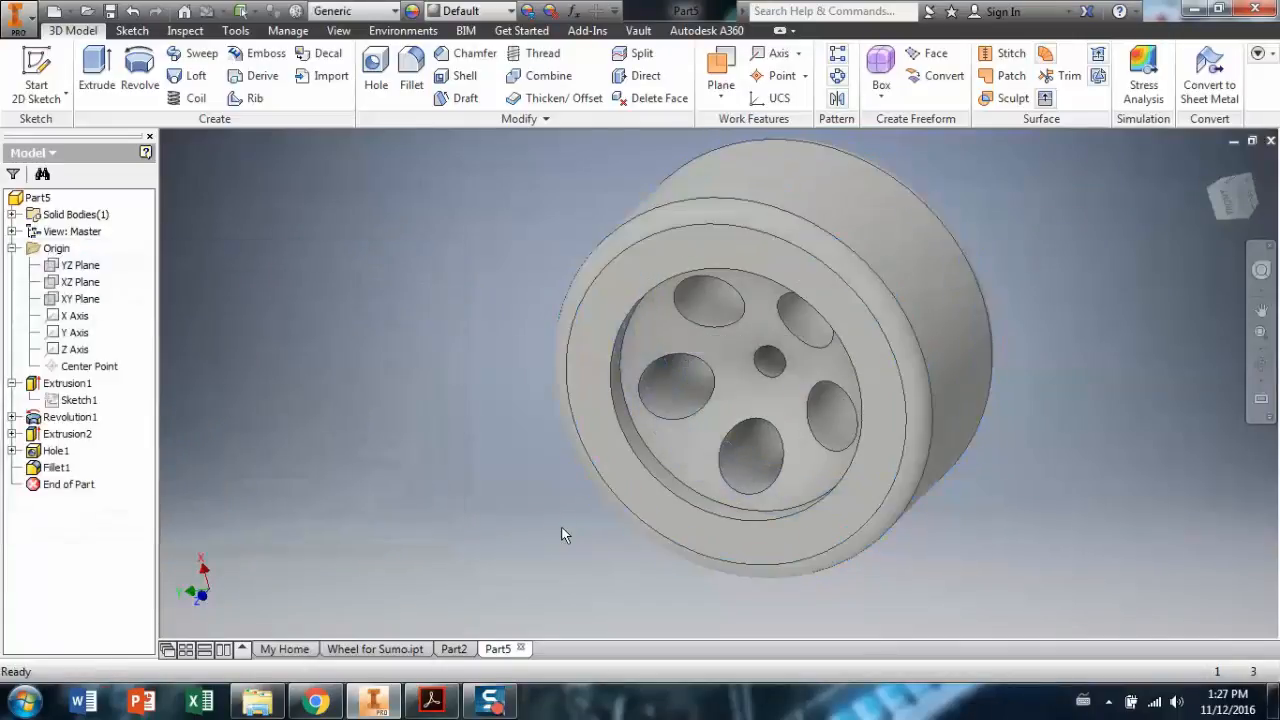
left_click(1260, 364)
left_click_drag(848, 395, 853, 333)
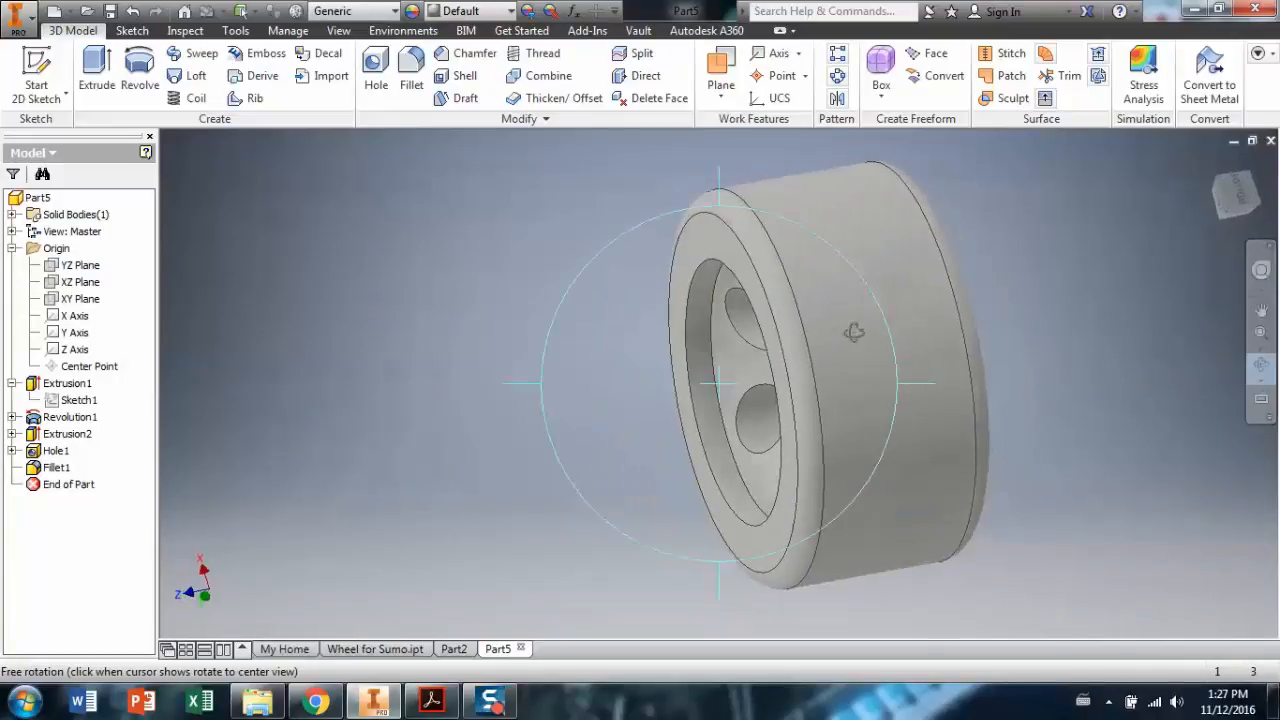
left_click(1238, 218)
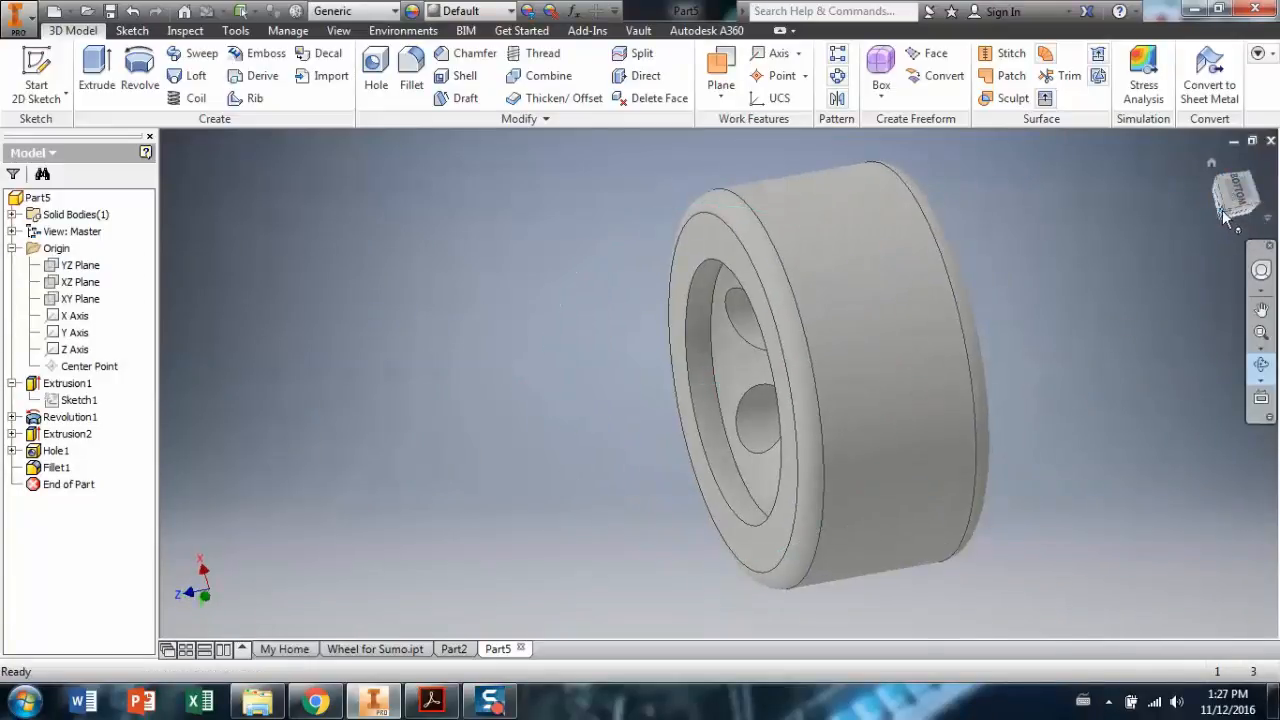
left_click(1227, 209)
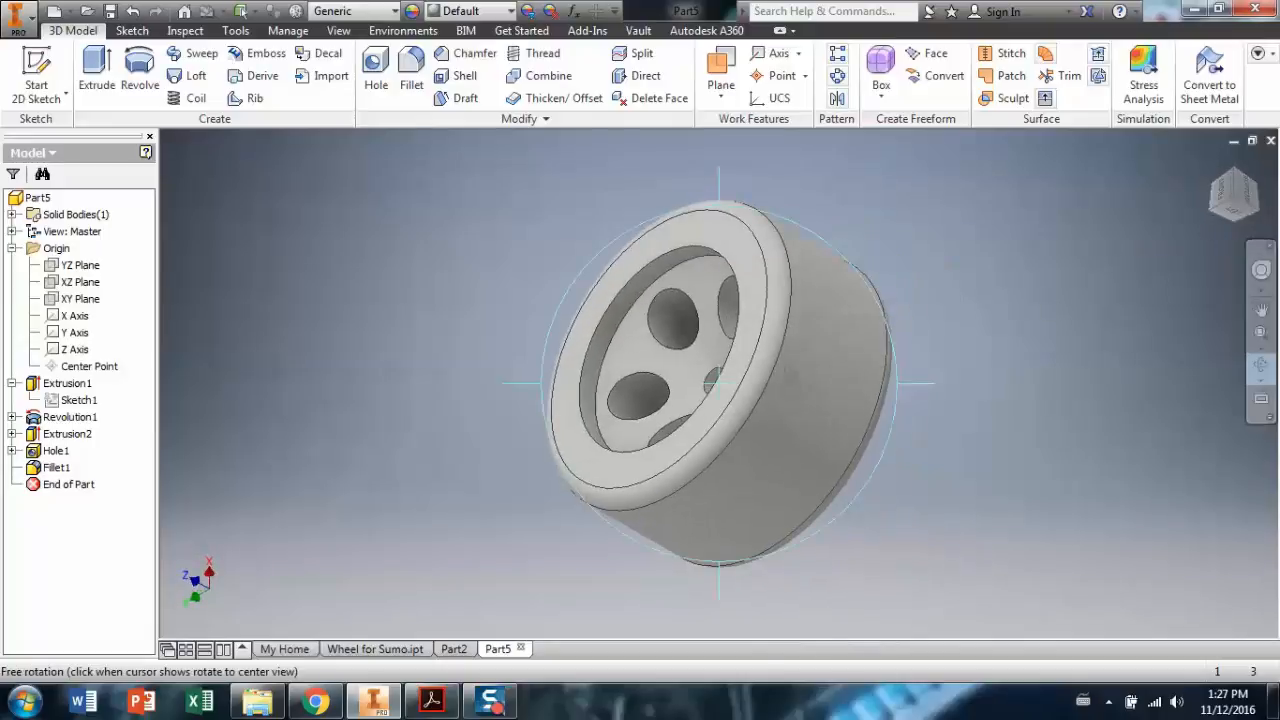
left_click_drag(790, 373, 906, 383)
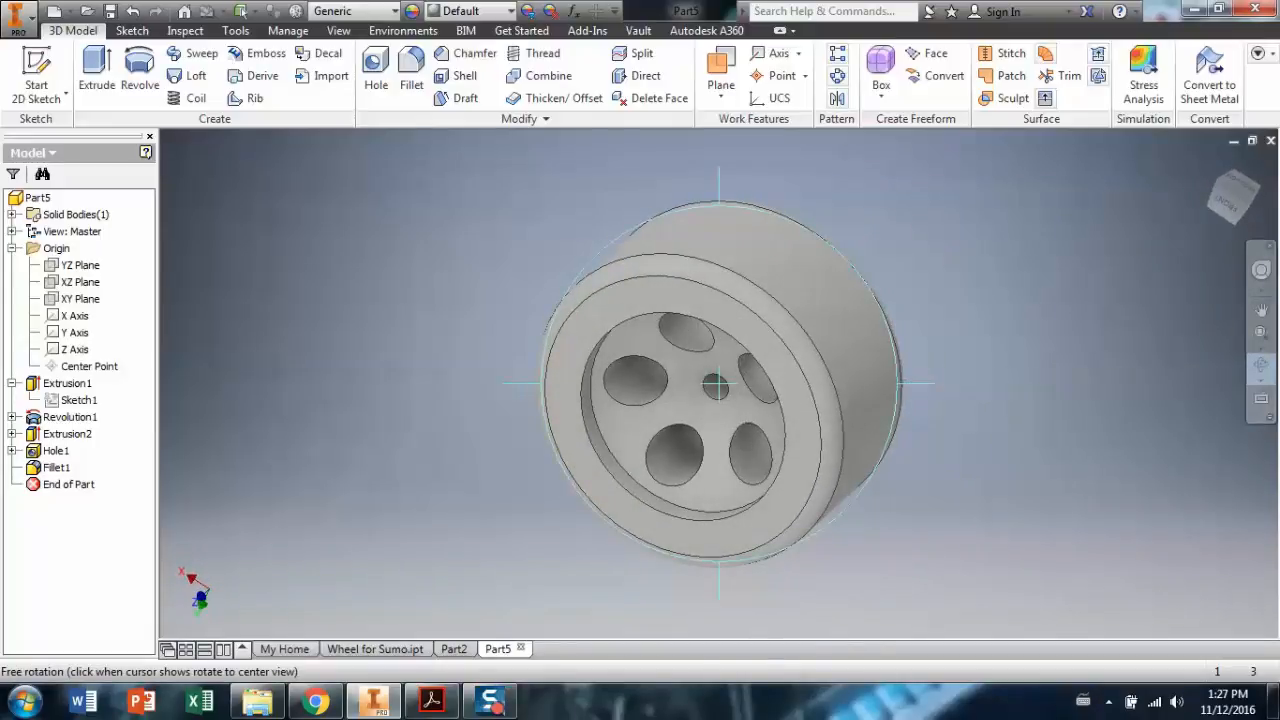
key("Escape")
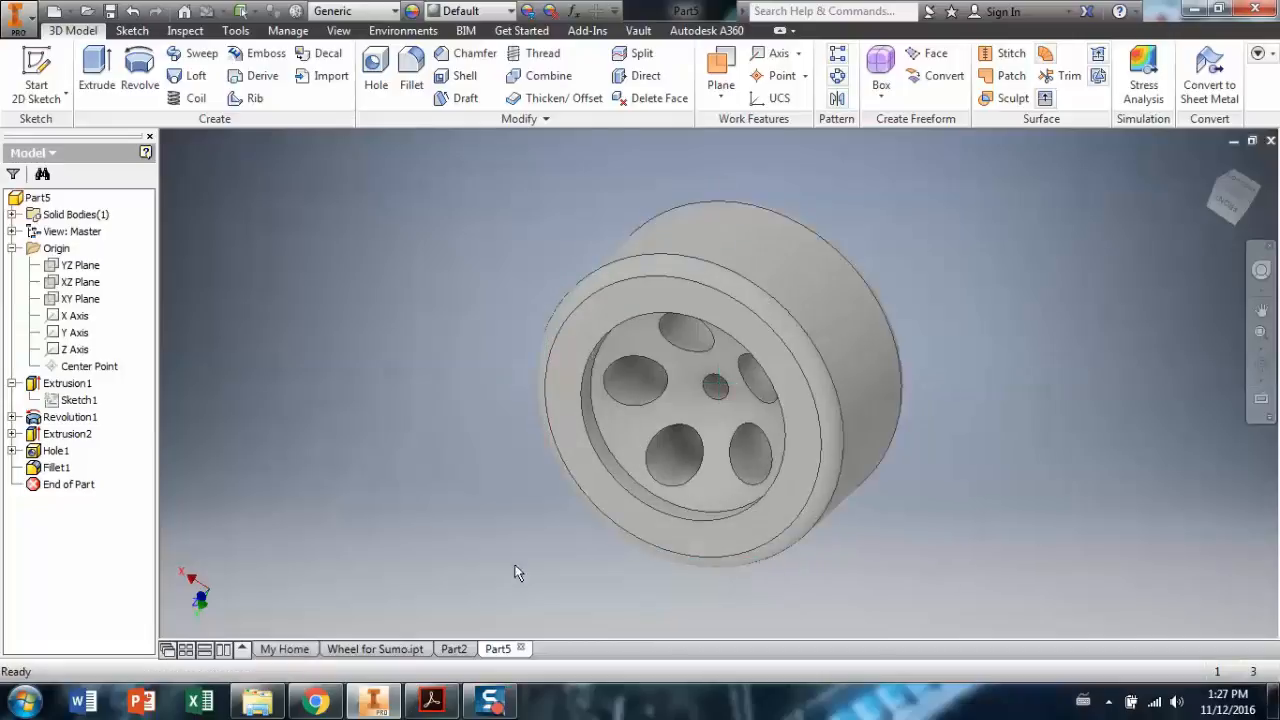
Switch to Wheel for Sumo.ipt and orbit to a near front-on view of it.
left_click(373, 650)
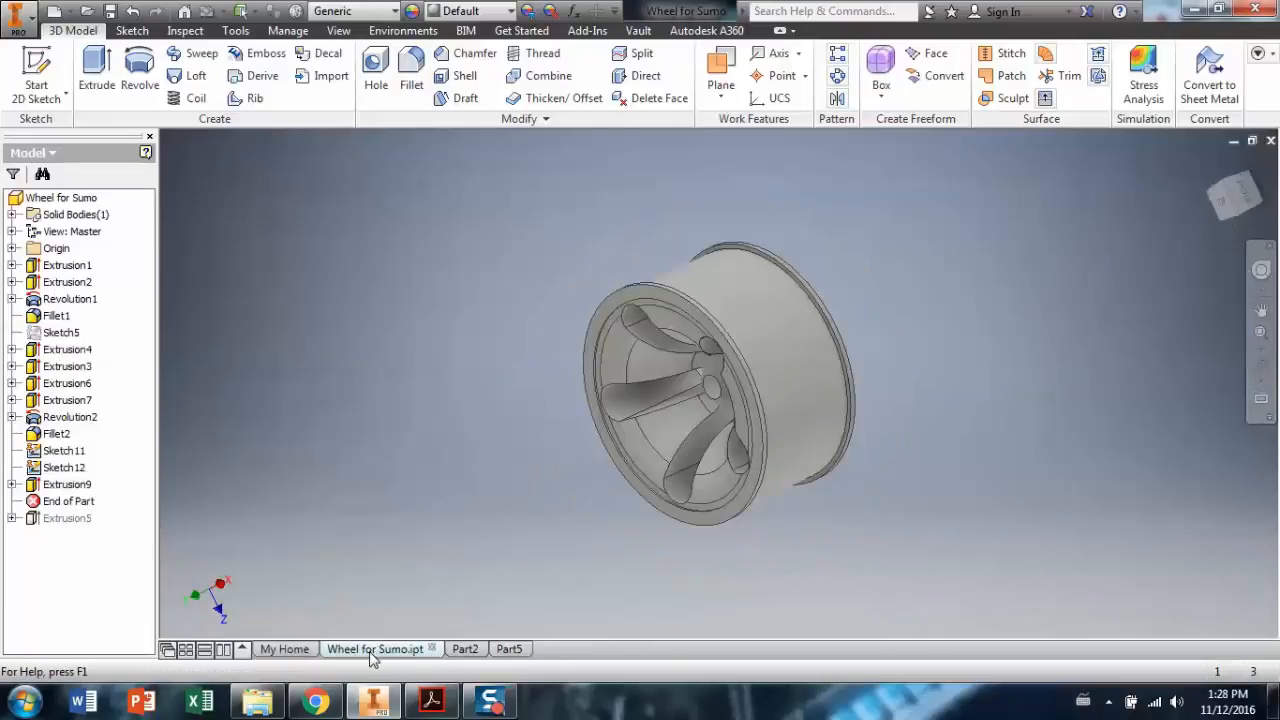
scroll(693, 440, "down", 6)
scroll(694, 437, "up", 3)
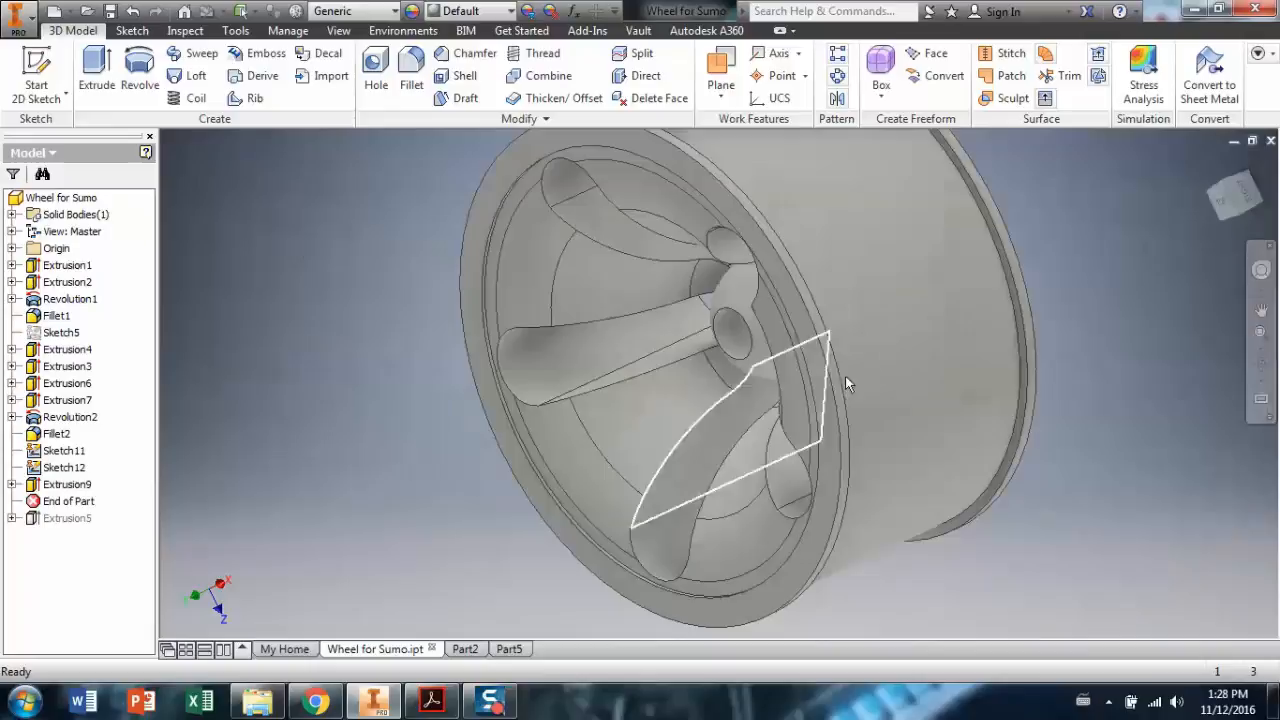
scroll(1143, 438, "up", 3)
left_click(1261, 365)
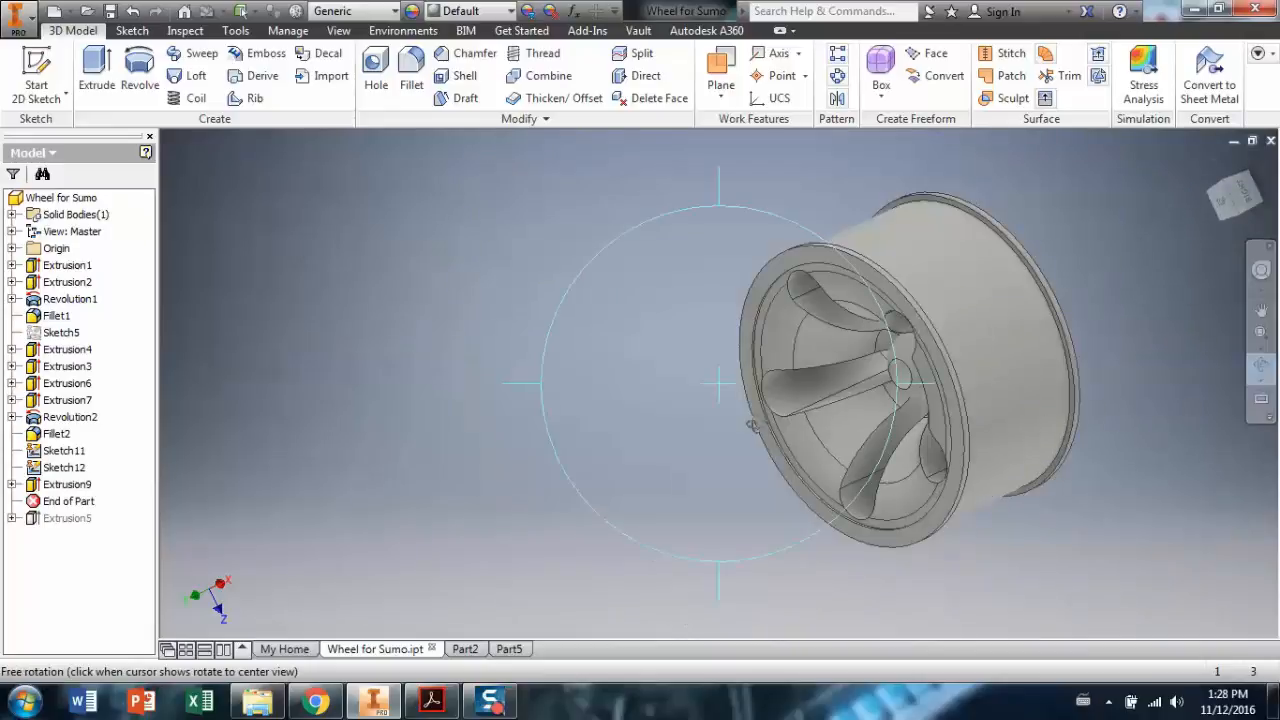
left_click_drag(878, 360, 717, 417)
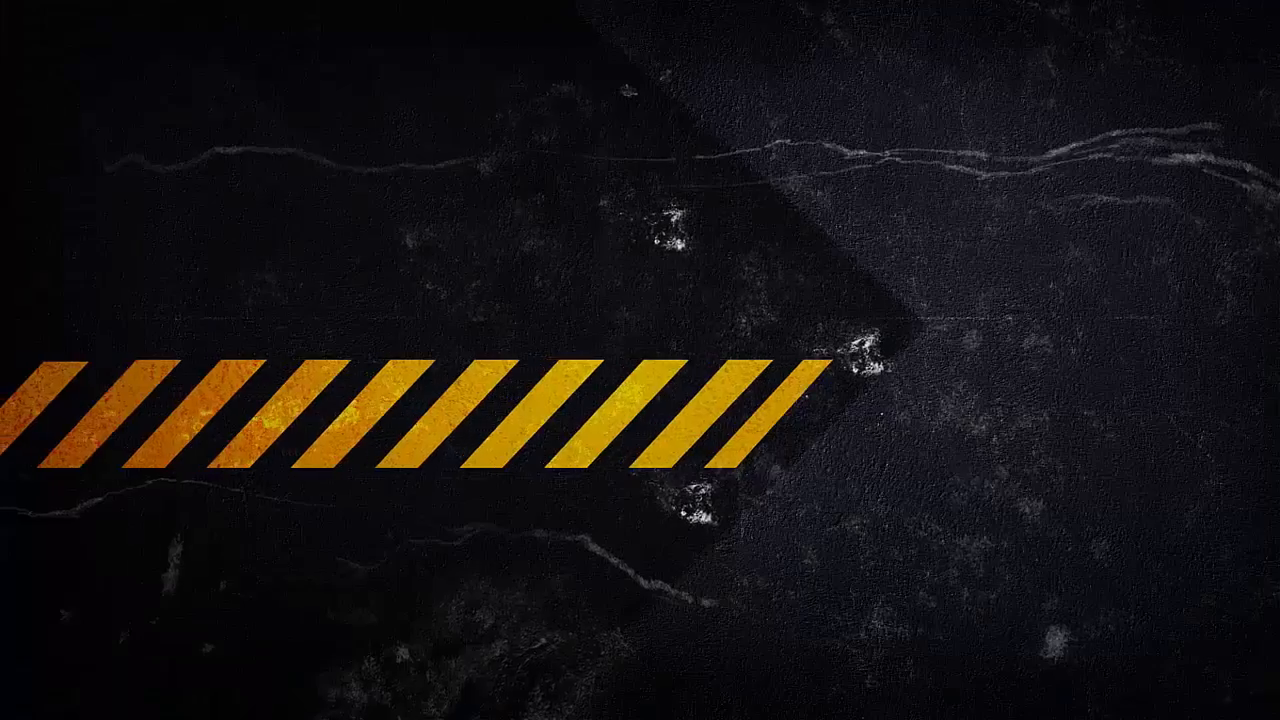